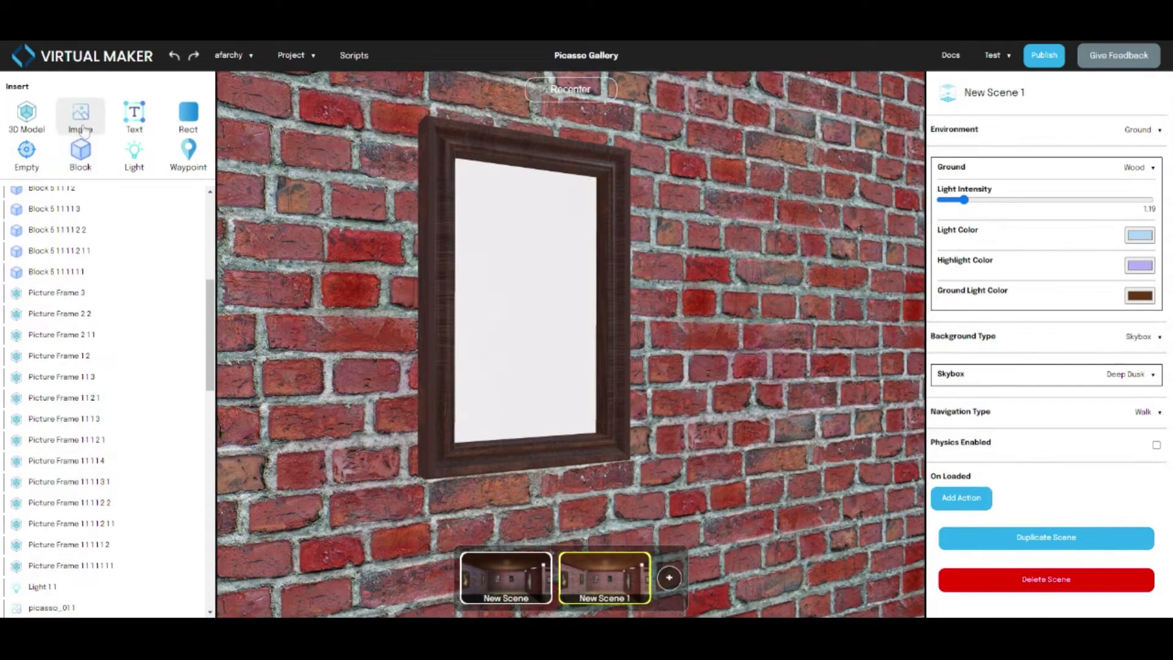
# Insert the picasso_00 image from the image library into the gallery scene.
pyautogui.click(82, 127)
pyautogui.scroll(-11, 599, 226)
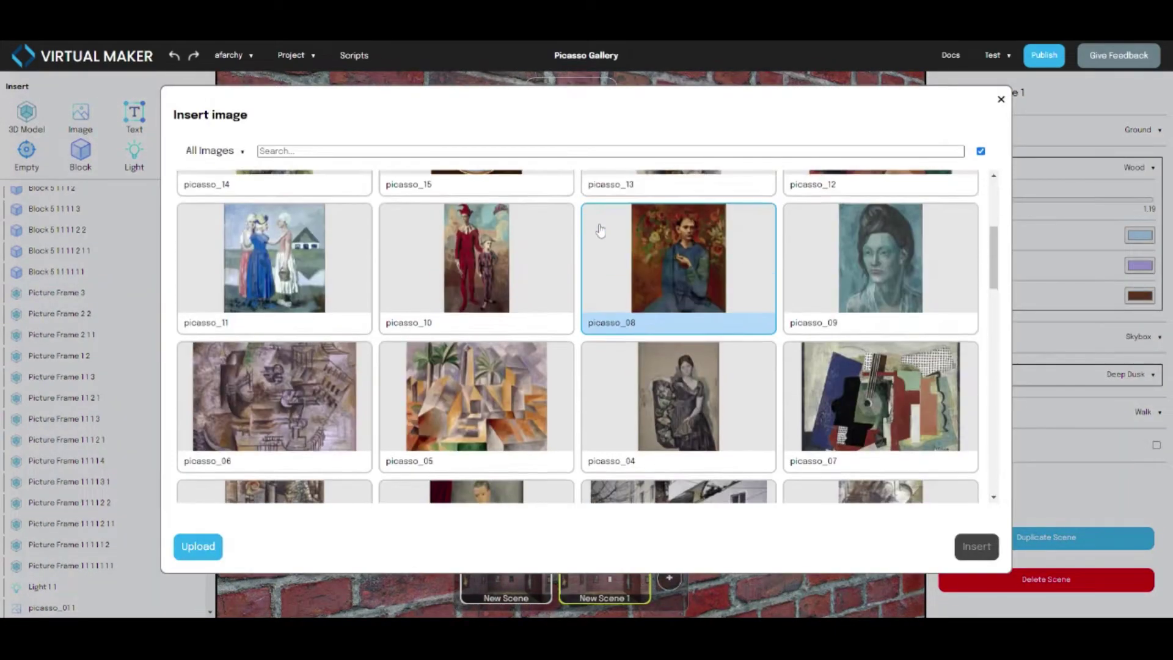
pyautogui.click(476, 374)
pyautogui.click(976, 546)
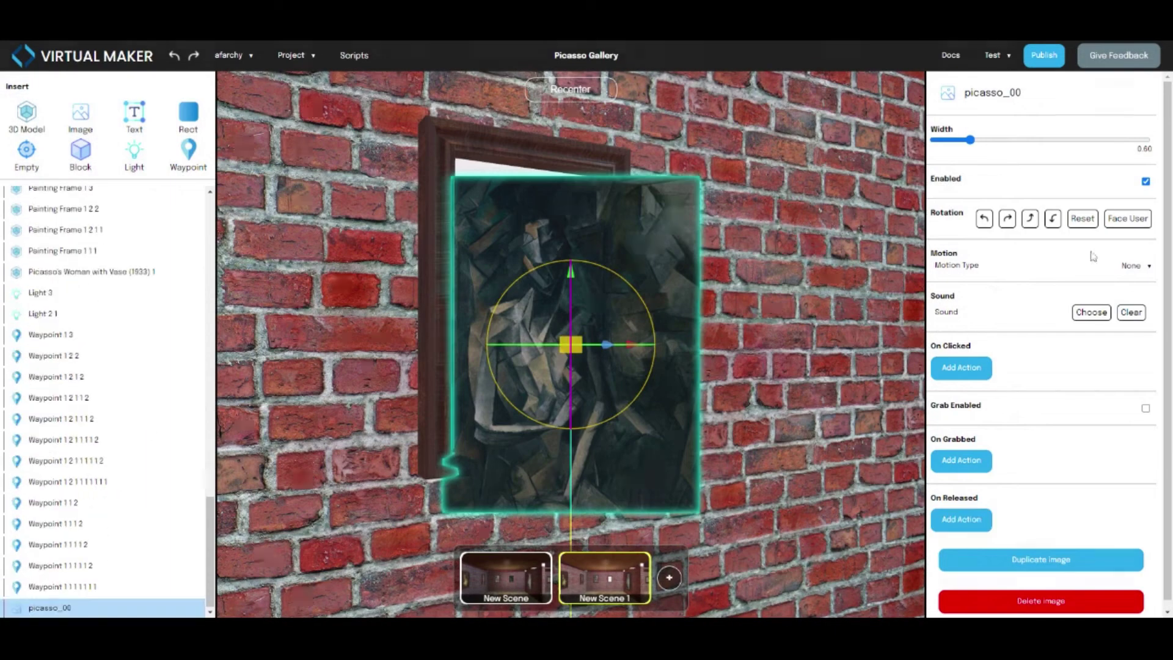
# Move the picasso_00 painting into the empty picture frame on the brick wall and set its width to about 0.51.
pyautogui.moveTo(637, 346); pyautogui.dragTo(576, 347)
pyautogui.moveTo(543, 269); pyautogui.dragTo(542, 228)
pyautogui.moveTo(970, 140); pyautogui.dragTo(963, 140)
pyautogui.moveTo(574, 300)
pyautogui.mouseDown()
pyautogui.moveTo(595, 305)
pyautogui.moveTo(562, 299)
pyautogui.mouseUp()
pyautogui.click(735, 358)
pyautogui.click(549, 342)
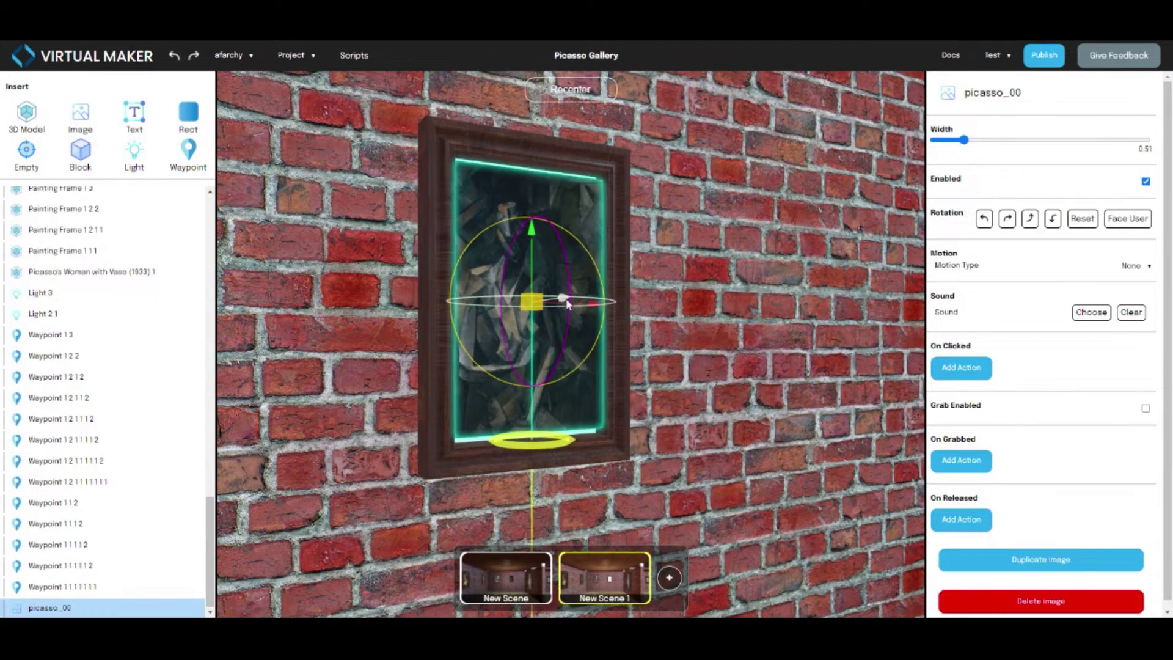
# Widen the picasso_00 painting slightly to fill the frame's opening.
pyautogui.click(672, 341)
pyautogui.click(552, 365)
pyautogui.moveTo(963, 140); pyautogui.dragTo(968, 140)
pyautogui.click(749, 241)
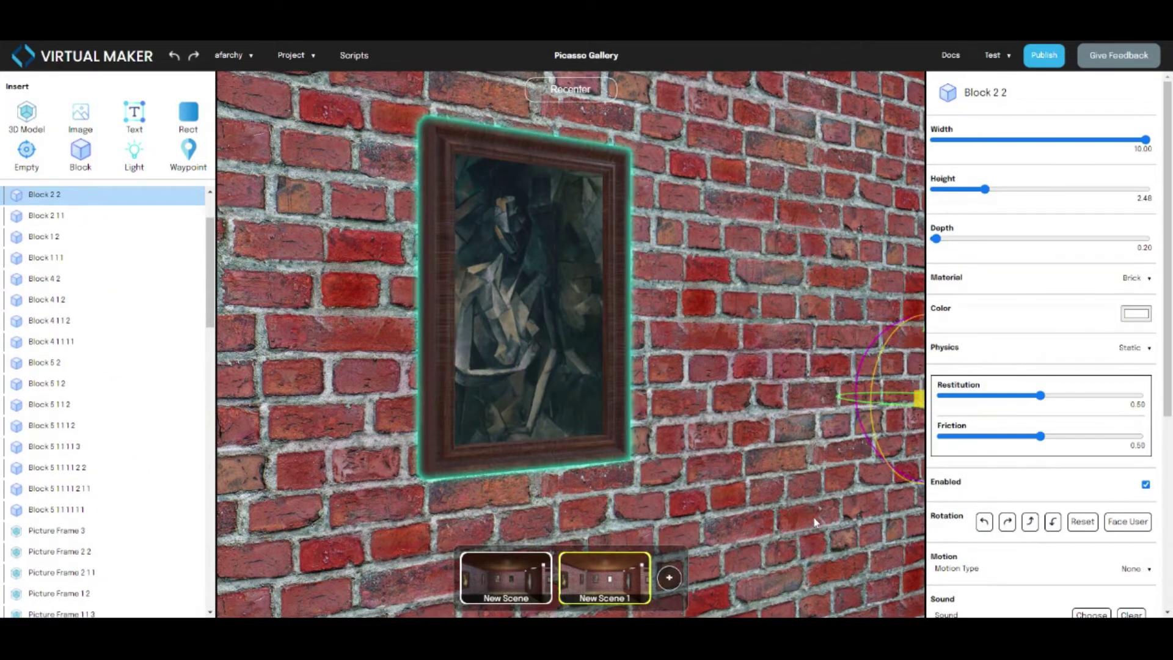
pyautogui.moveTo(837, 553)
pyautogui.mouseDown()
pyautogui.moveTo(804, 524)
pyautogui.moveTo(630, 516)
pyautogui.mouseUp()
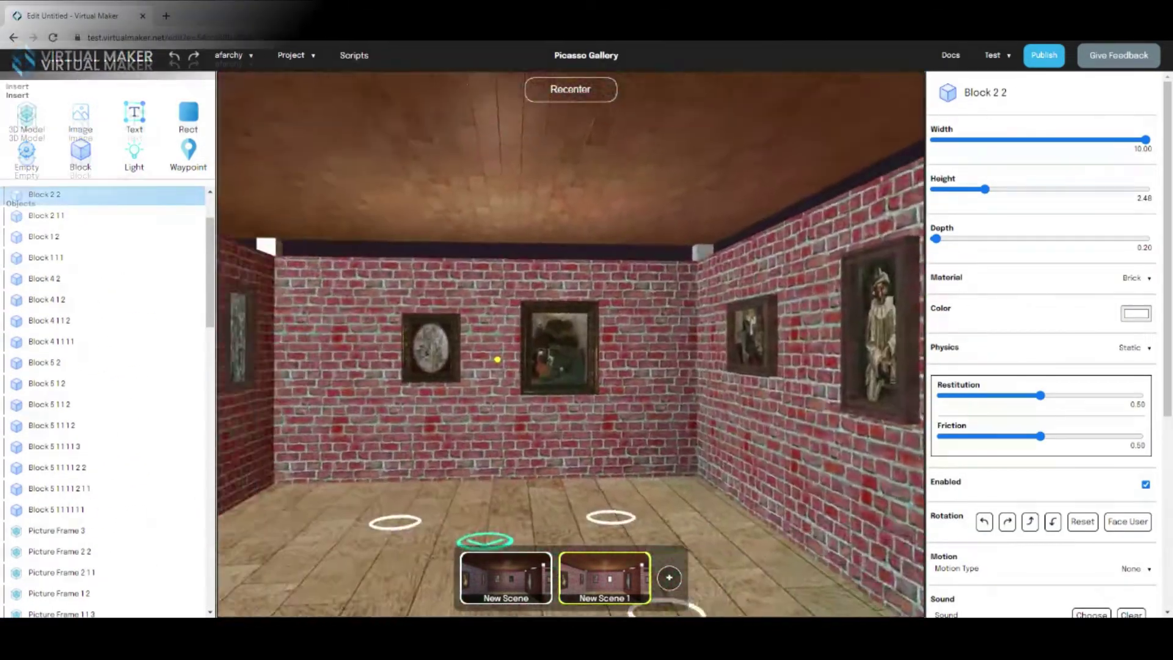
# Rename the untitled project as Art Gallery.
pyautogui.click(598, 69)
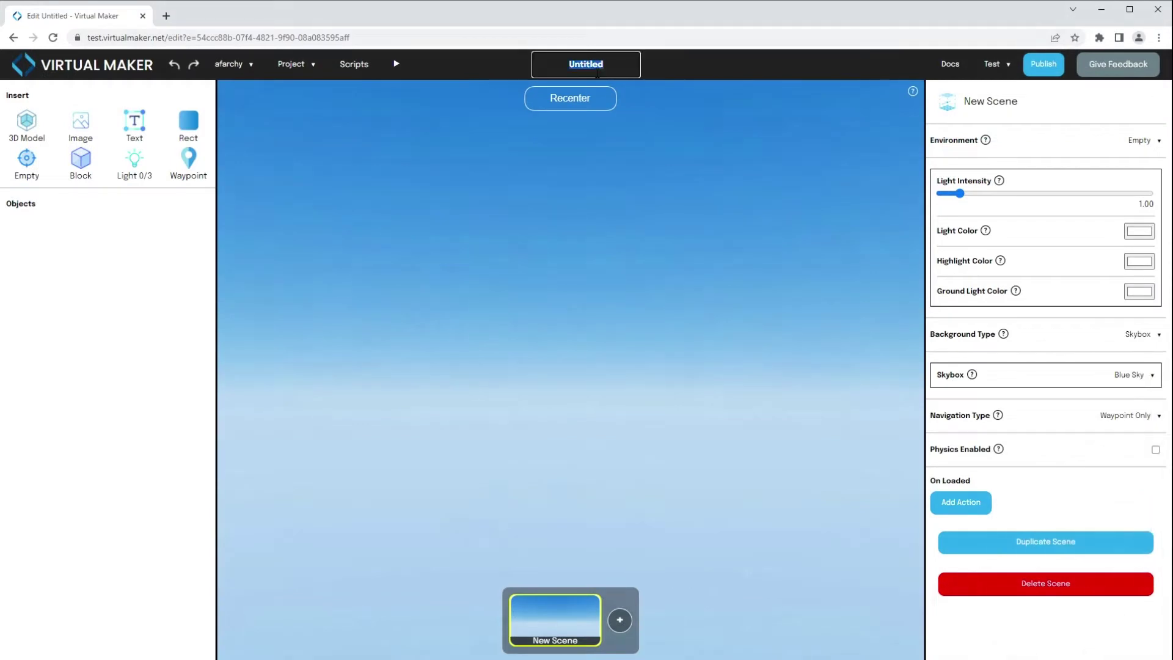
pyautogui.write('Art Gallery')
pyautogui.click(616, 148)
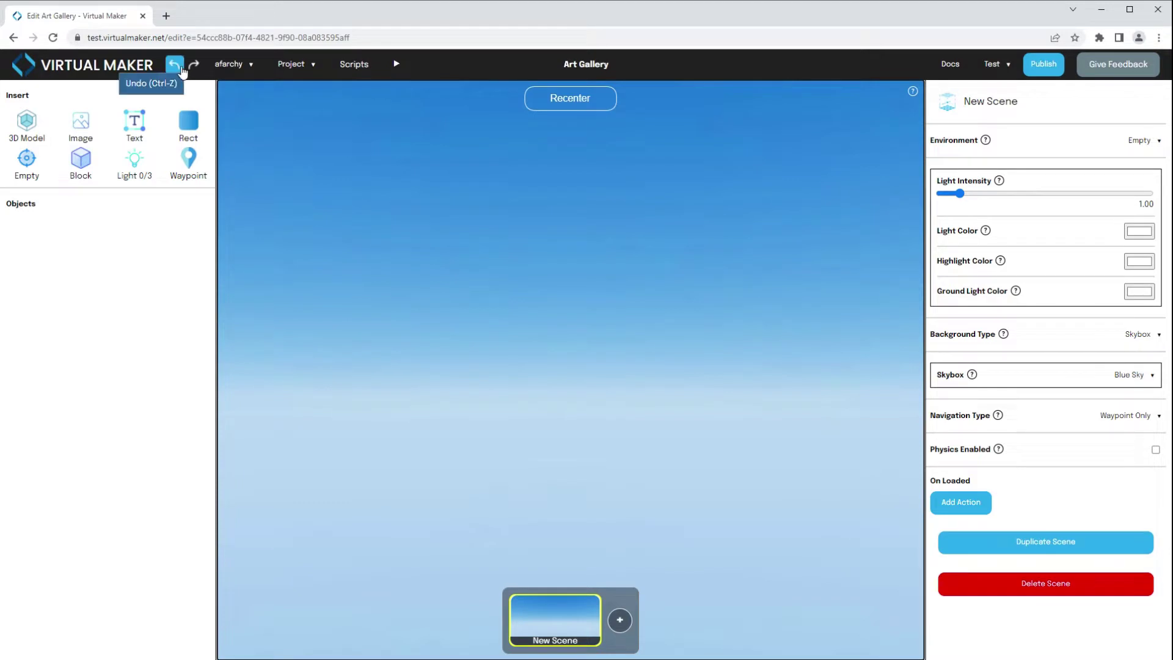
pyautogui.click(232, 67)
pyautogui.click(253, 68)
pyautogui.click(292, 65)
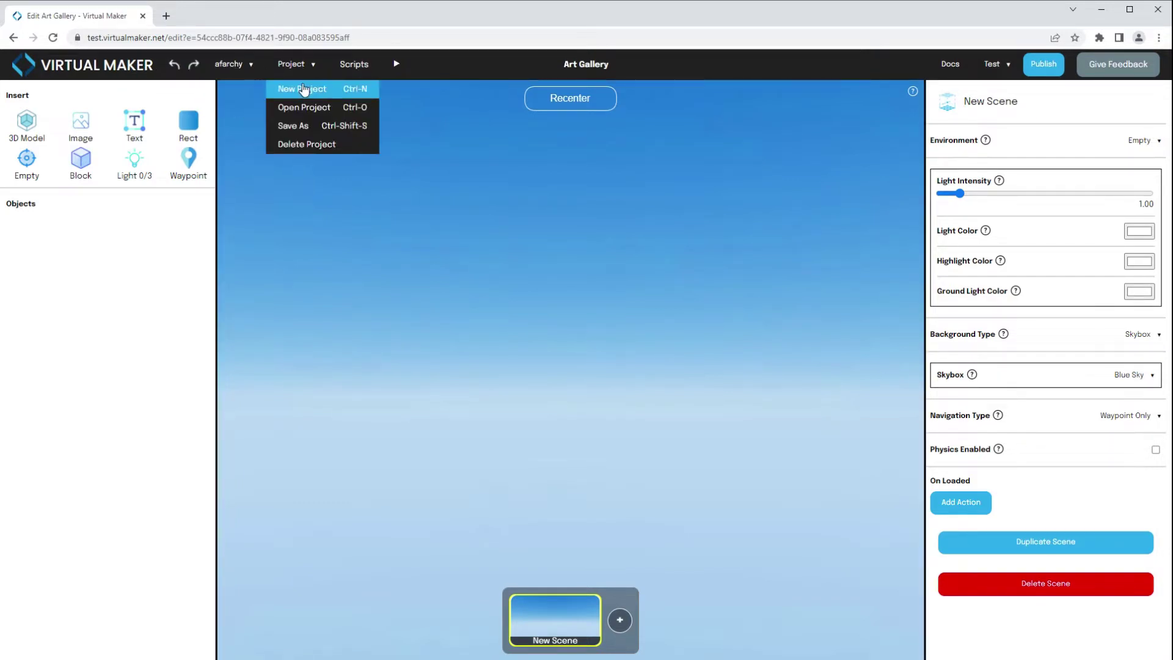
pyautogui.click(310, 72)
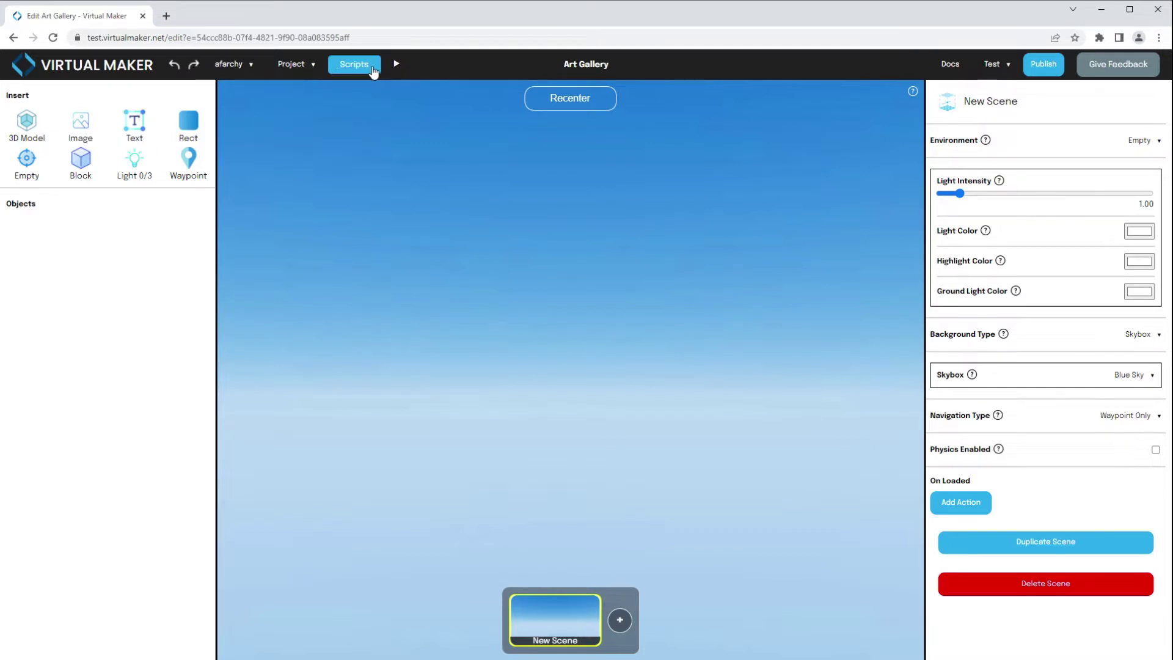
pyautogui.click(1006, 66)
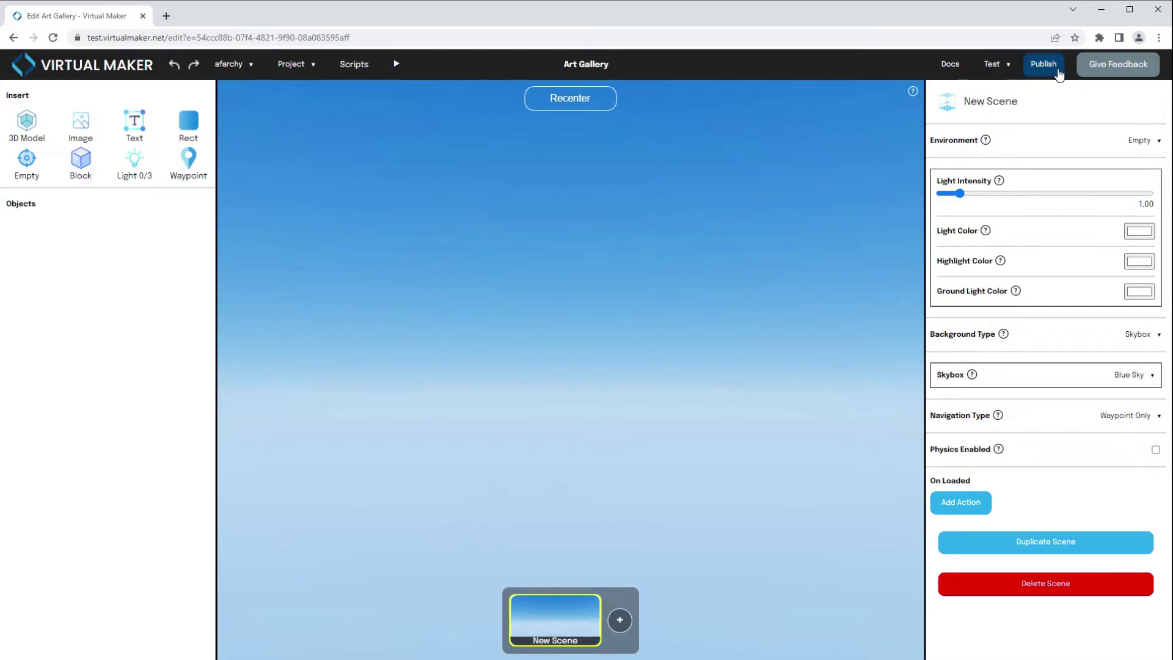
pyautogui.click(1106, 67)
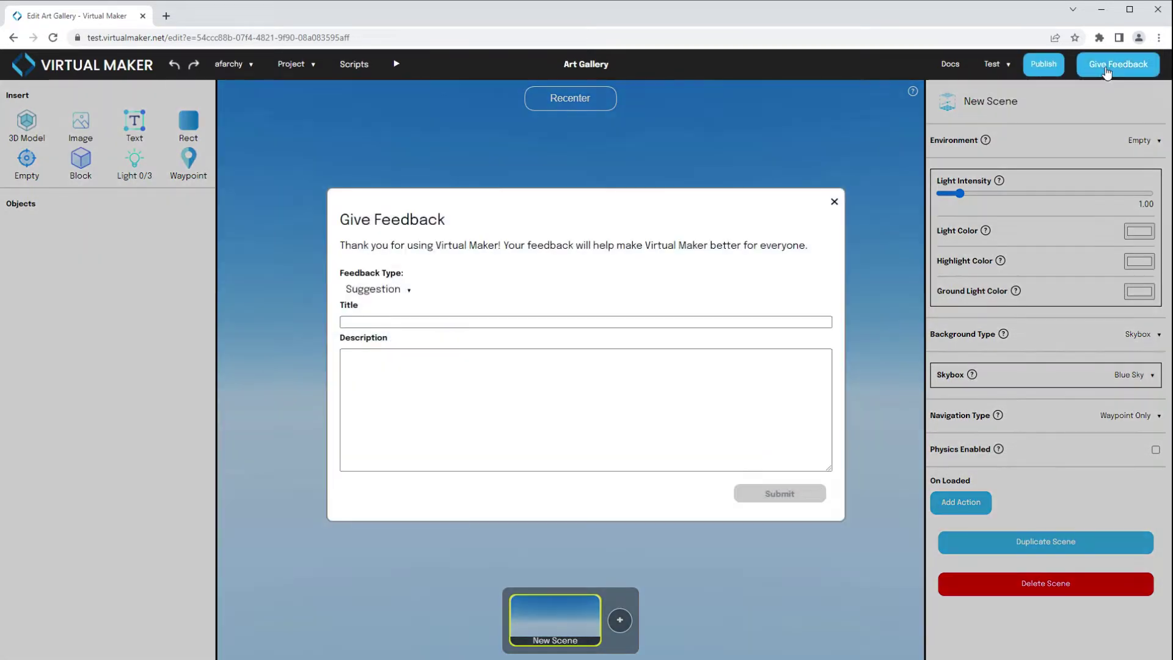
pyautogui.click(503, 322)
pyautogui.write('I want a pony!')
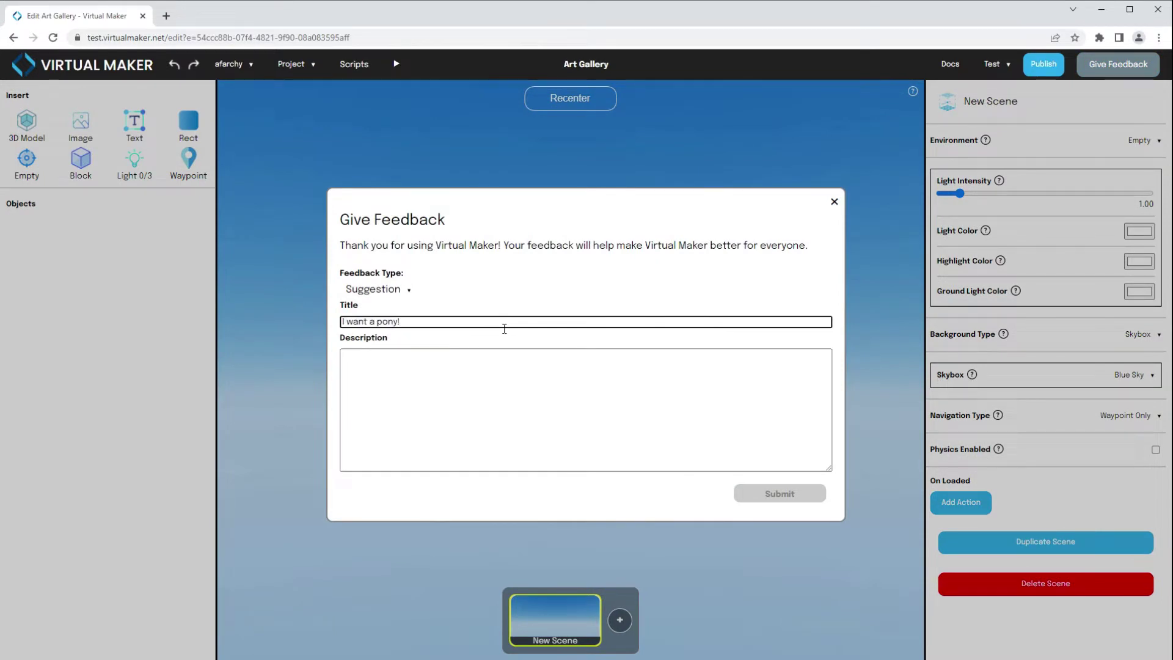
pyautogui.press('Escape')
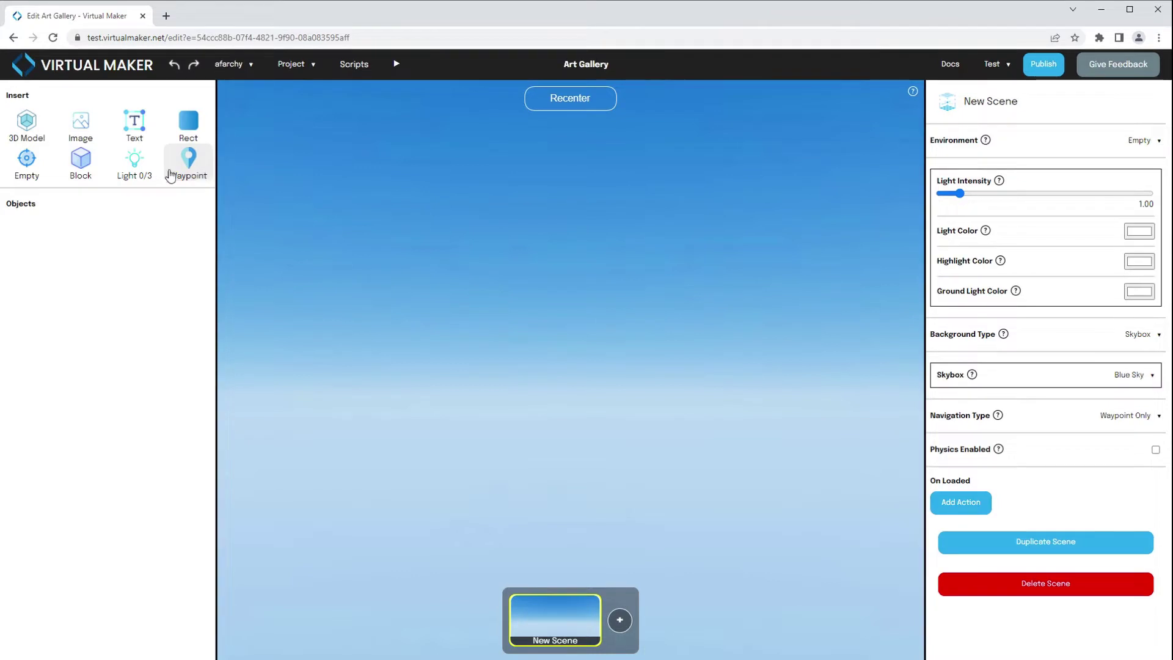
# Insert a block, move it sideways to an X position of about 0.34, and insert a second block beside it.
pyautogui.click(93, 177)
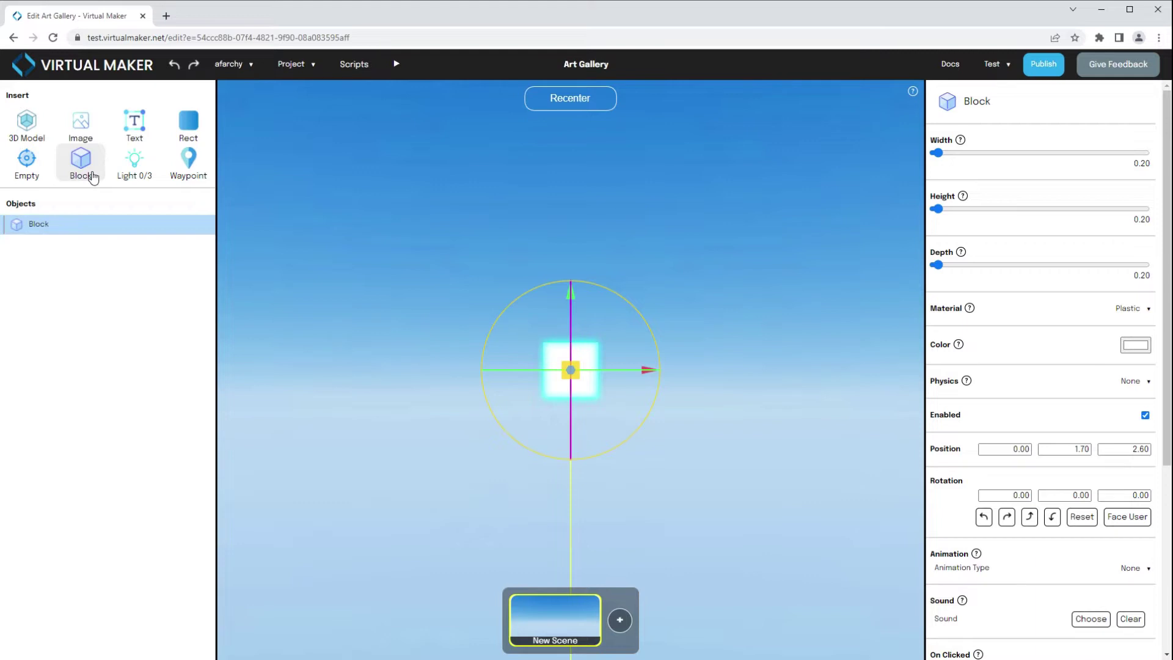
pyautogui.moveTo(640, 368); pyautogui.dragTo(731, 373)
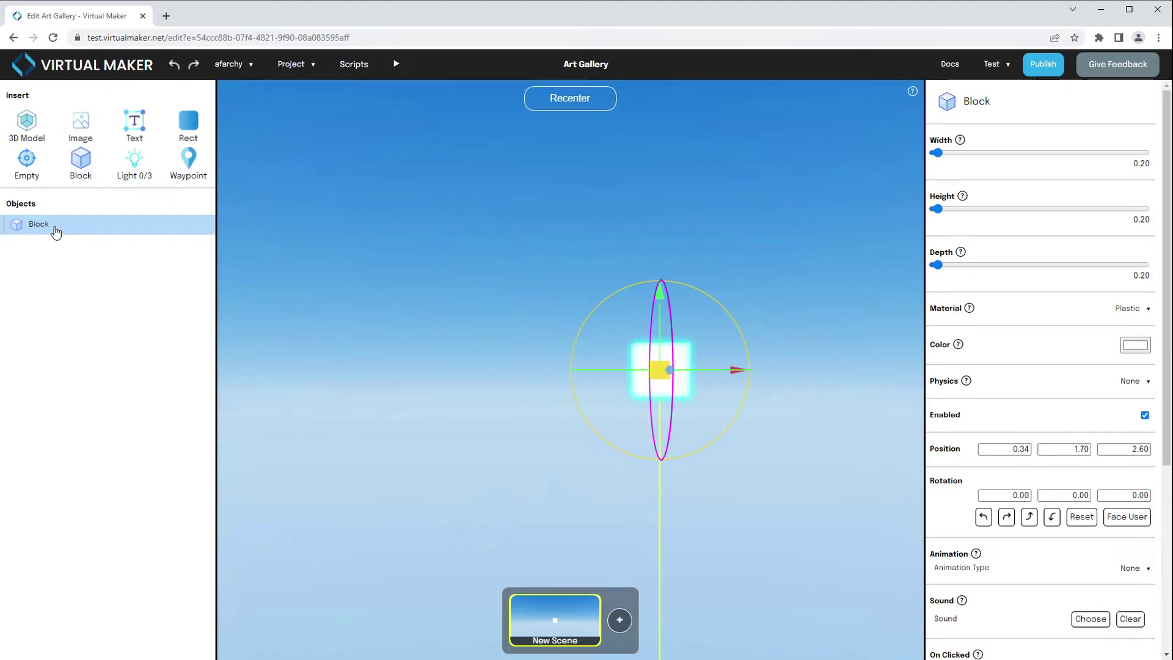
pyautogui.click(78, 174)
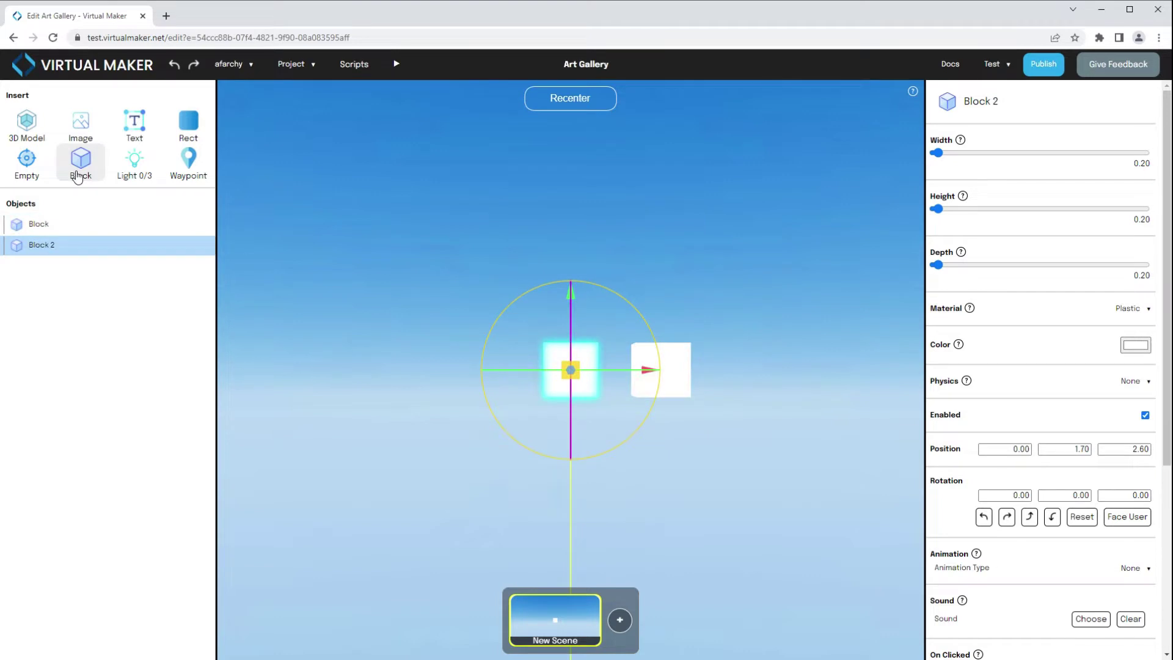
# Switch the selection back and forth between the first block and Block 2.
pyautogui.click(63, 224)
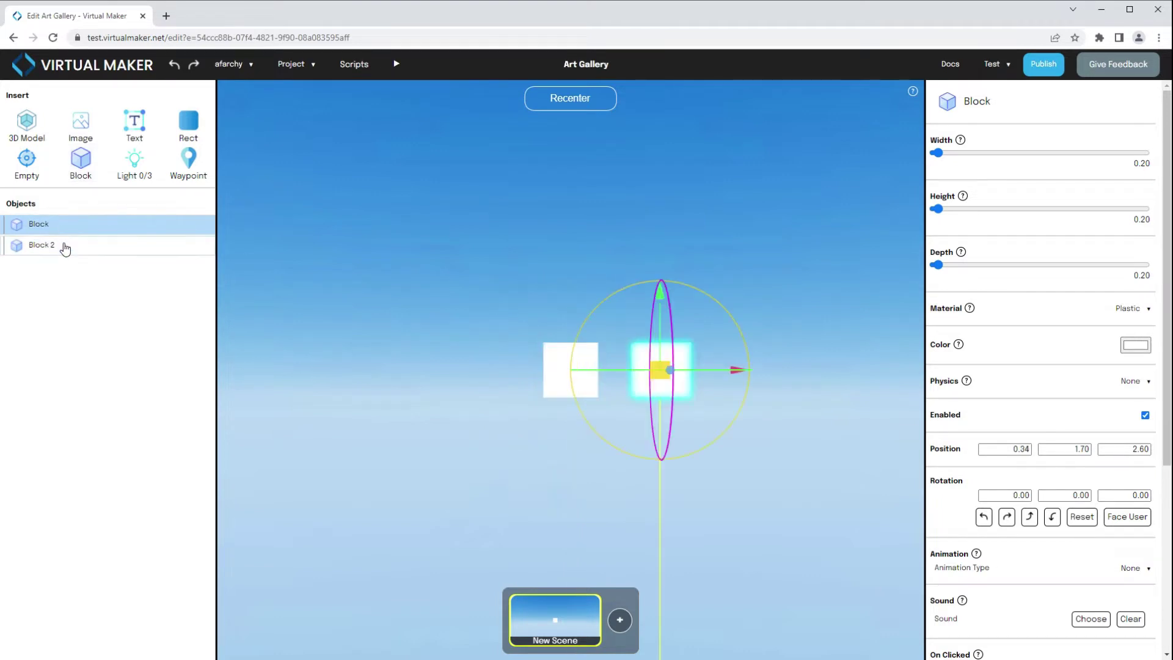
pyautogui.click(64, 245)
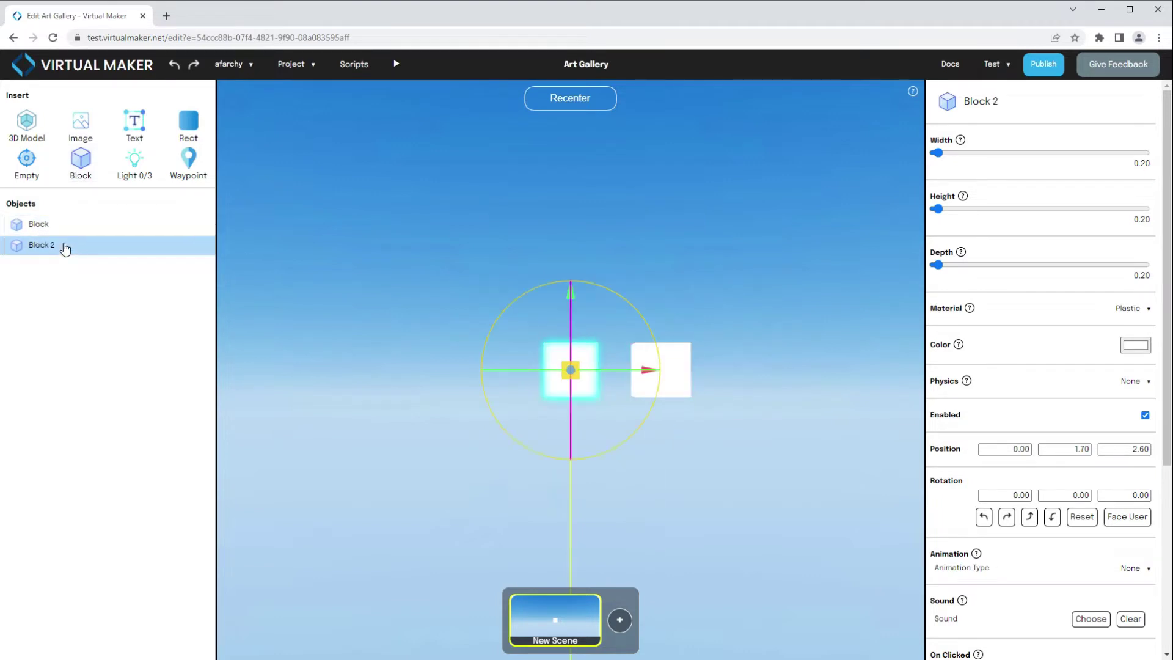
pyautogui.click(687, 362)
pyautogui.click(556, 375)
# Resize the first block to a width of about 0.31 and a height of about 0.41.
pyautogui.click(103, 225)
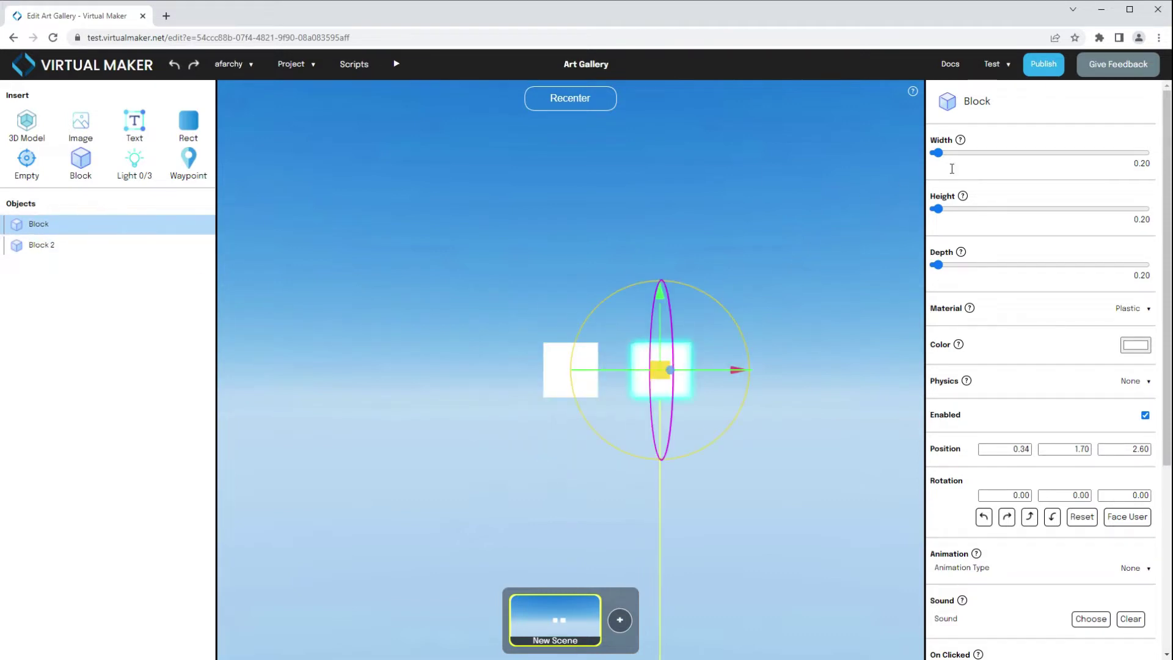
pyautogui.moveTo(936, 153); pyautogui.dragTo(939, 152)
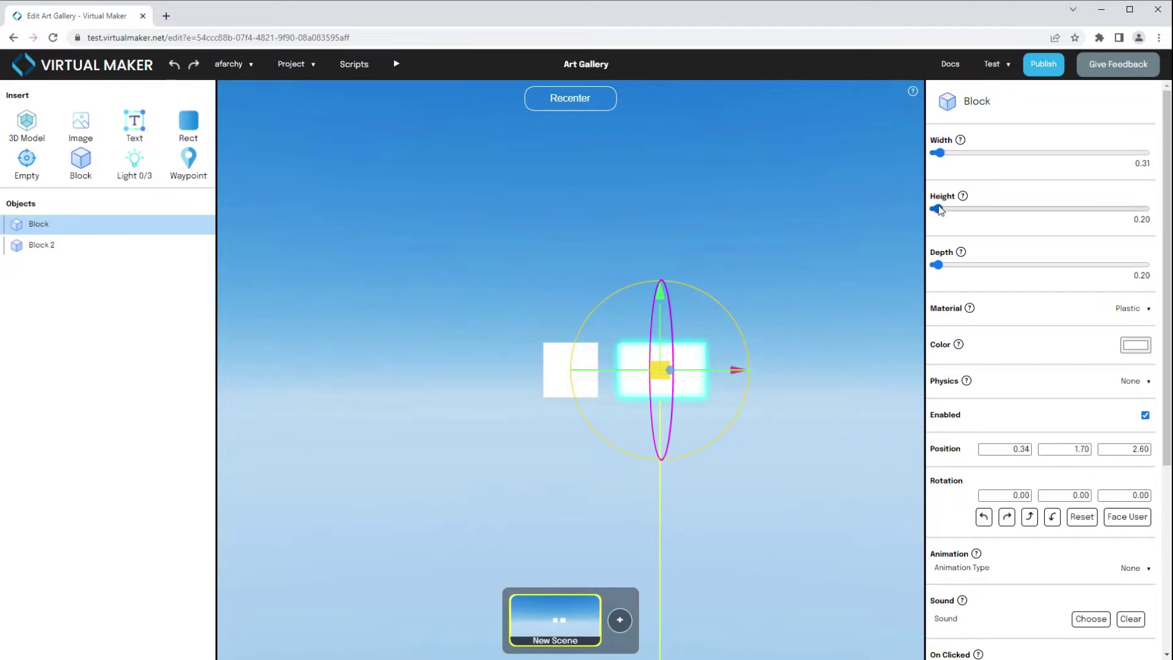
pyautogui.moveTo(938, 209); pyautogui.dragTo(941, 209)
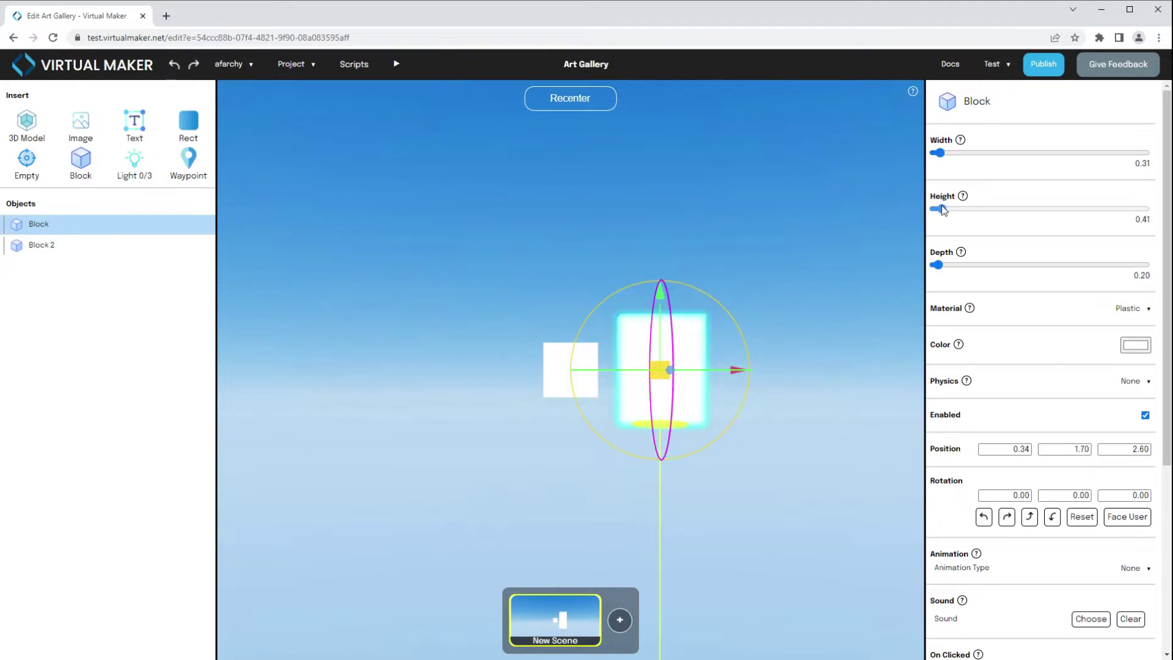
# Colour the resized block dark red and rename it My Favorite Block.
pyautogui.click(1135, 312)
pyautogui.click(1135, 320)
pyautogui.click(1135, 348)
pyautogui.click(1136, 345)
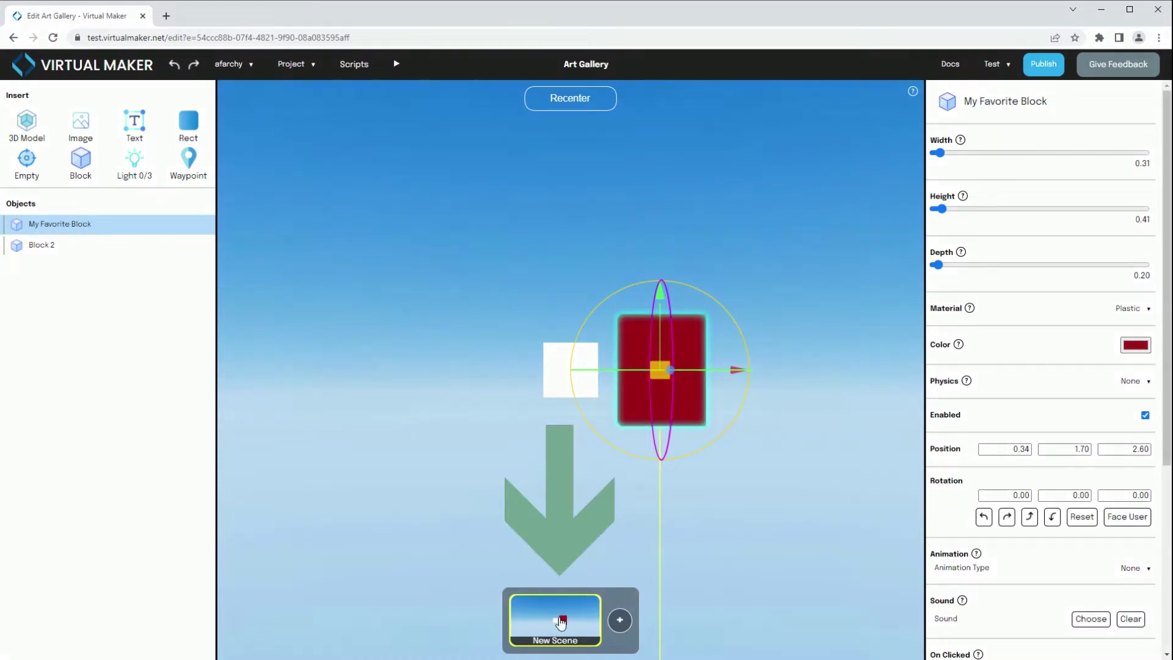
# Try the Cold Night skybox as the scene's background and settle on Deep Dusk.
pyautogui.click(561, 622)
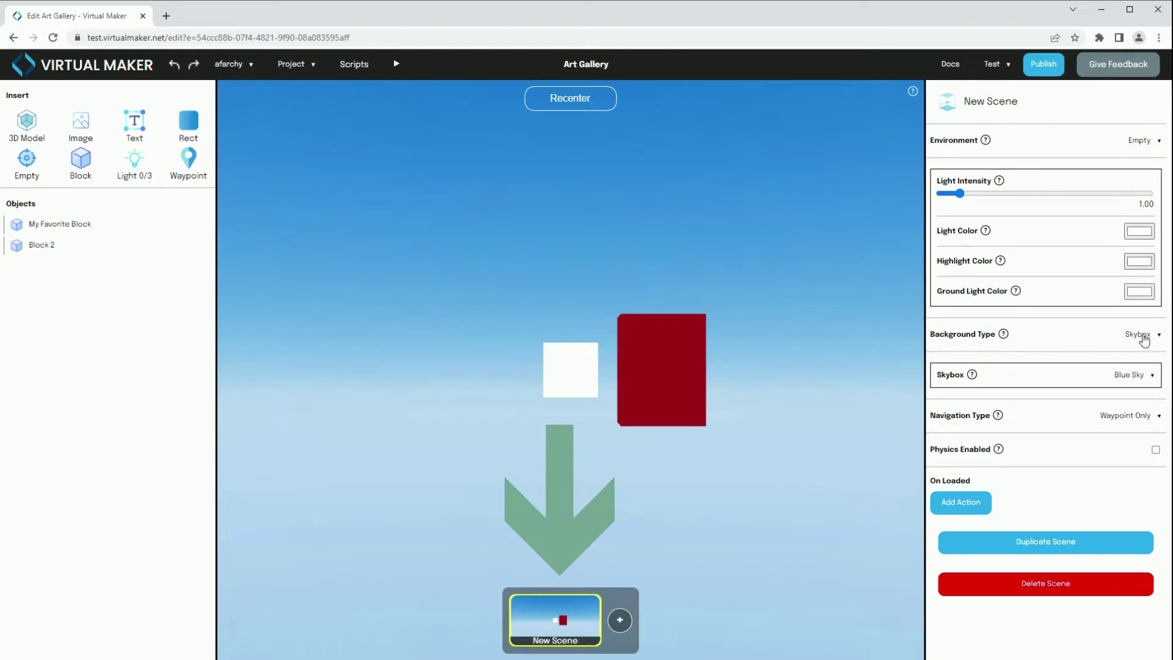
pyautogui.click(1144, 336)
pyautogui.click(561, 622)
pyautogui.click(1144, 374)
pyautogui.click(1125, 424)
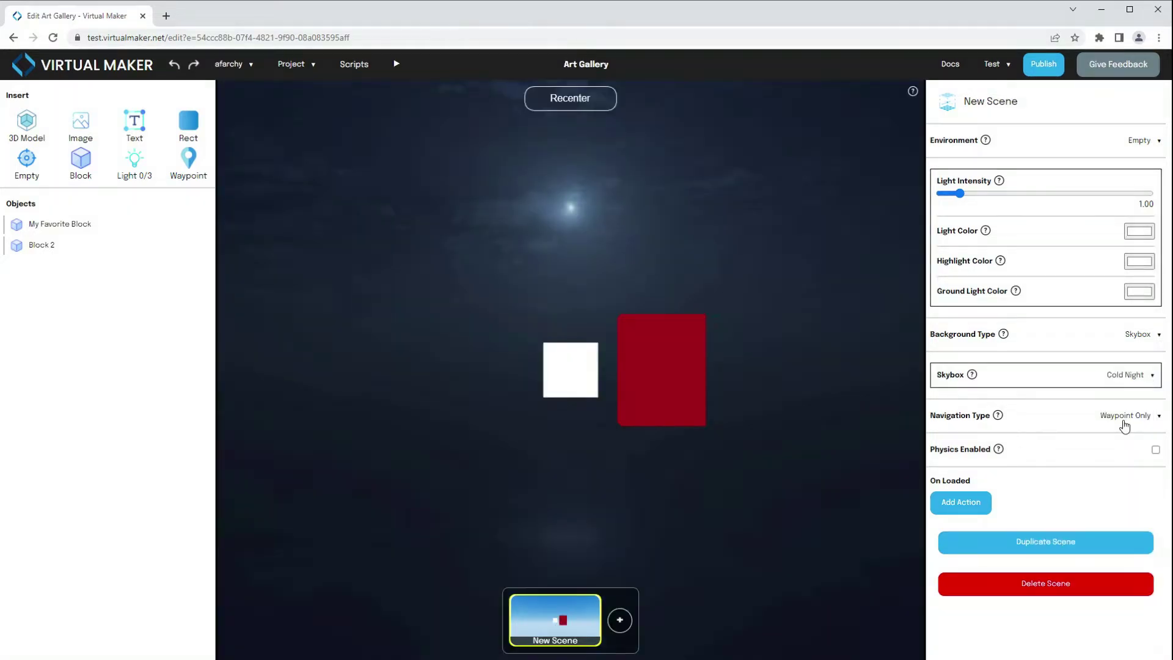
pyautogui.click(1127, 377)
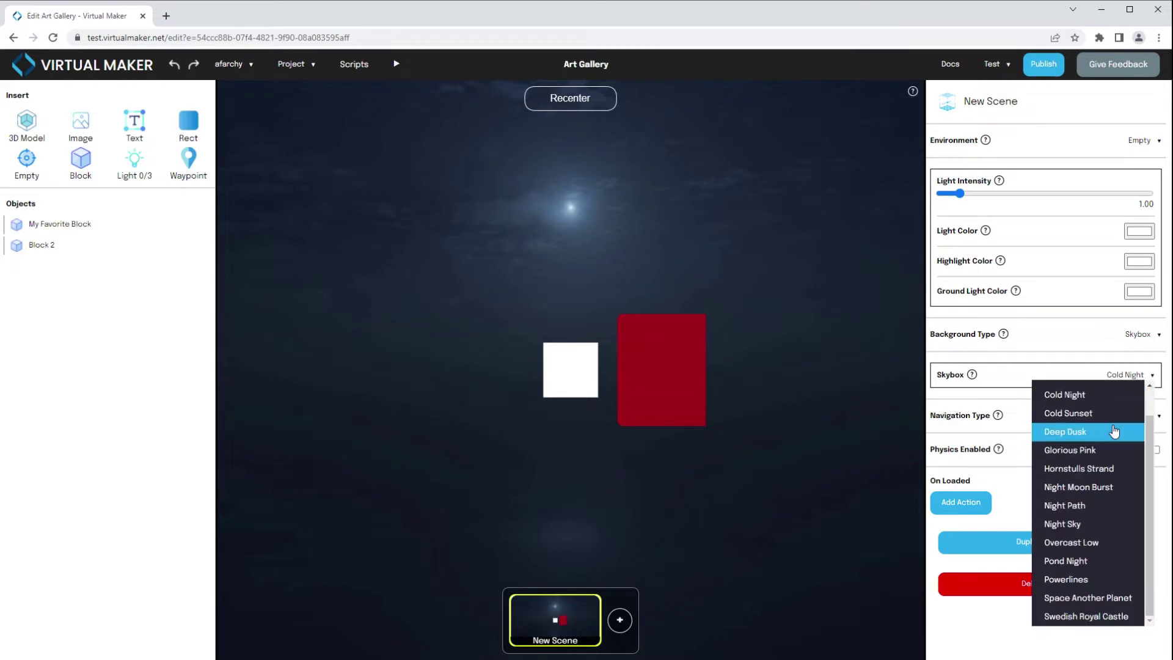
pyautogui.click(1109, 429)
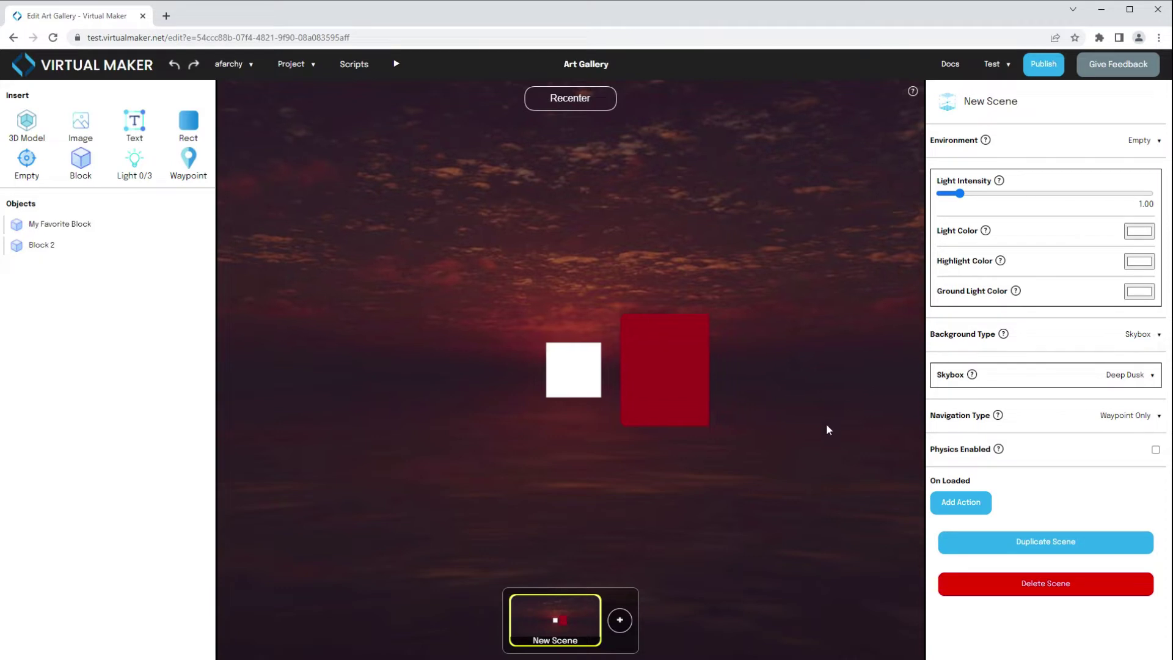
# Examine both blocks from different distances and angles by moving around the scene, and recenter the view.
pyautogui.moveTo(827, 427)
pyautogui.mouseDown()
pyautogui.moveTo(783, 450)
pyautogui.moveTo(654, 450)
pyautogui.moveTo(1032, 442)
pyautogui.moveTo(864, 448)
pyautogui.moveTo(838, 429)
pyautogui.moveTo(836, 287)
pyautogui.moveTo(832, 542)
pyautogui.moveTo(835, 433)
pyautogui.mouseUp()
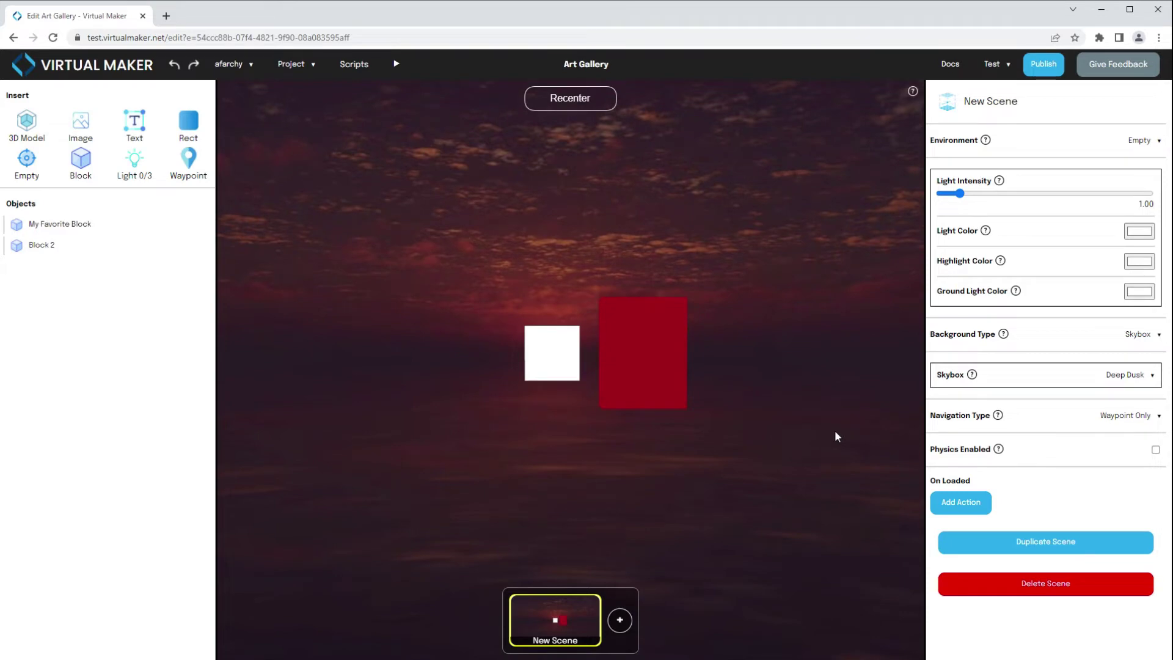
pyautogui.press('w')
pyautogui.press('s')
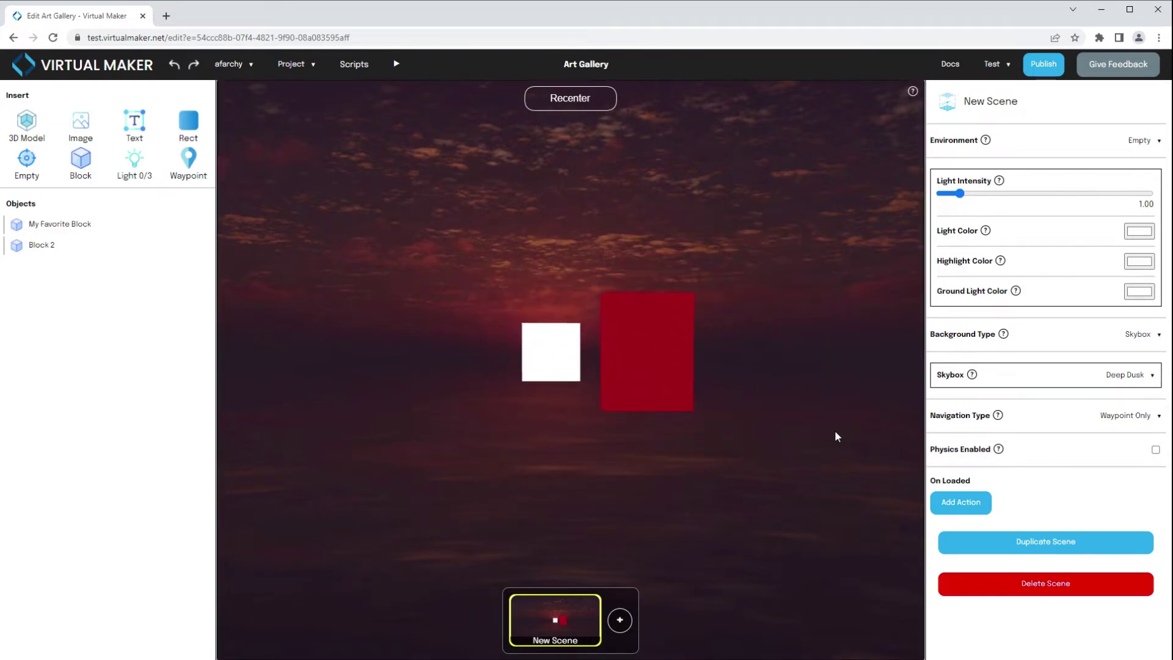
pyautogui.scroll(5, 835, 435)
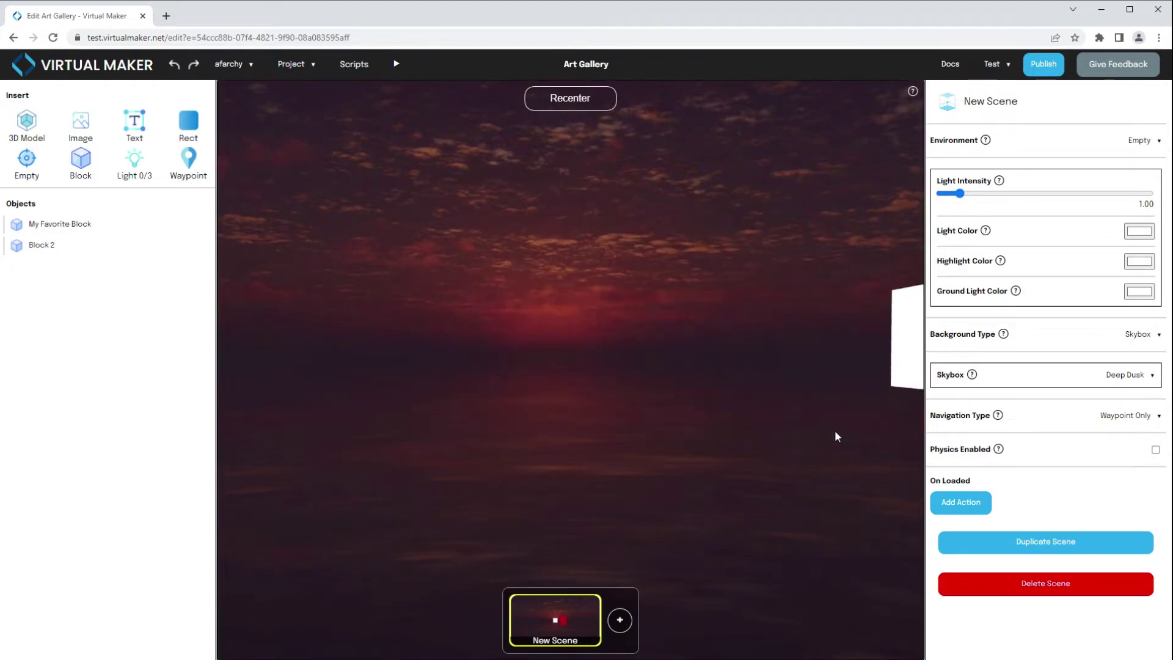
pyautogui.scroll(-5, 836, 436)
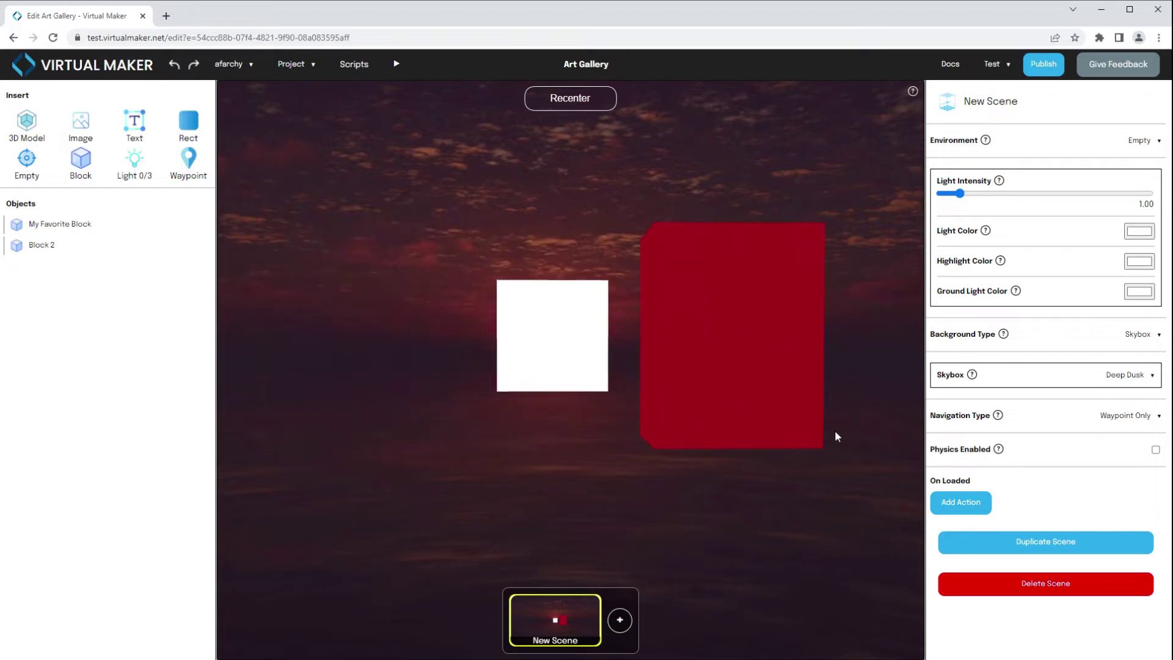
pyautogui.scroll(-3, 835, 432)
pyautogui.moveTo(834, 431); pyautogui.dragTo(992, 475)
pyautogui.moveTo(470, 436); pyautogui.dragTo(832, 438)
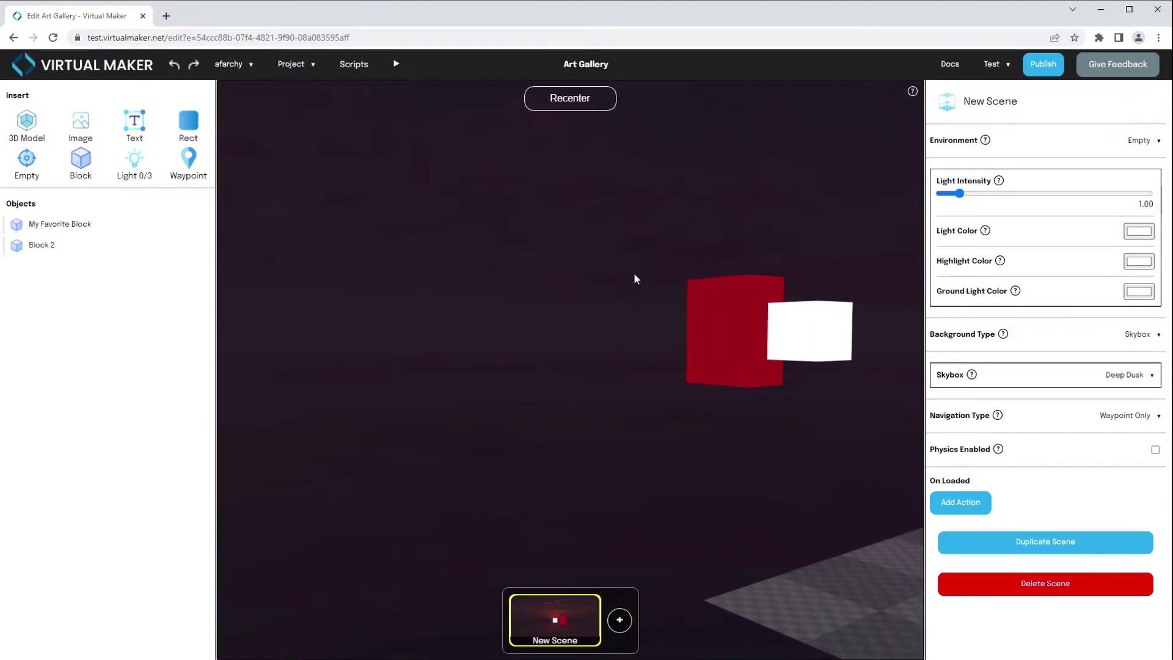
pyautogui.moveTo(633, 272); pyautogui.dragTo(406, 277)
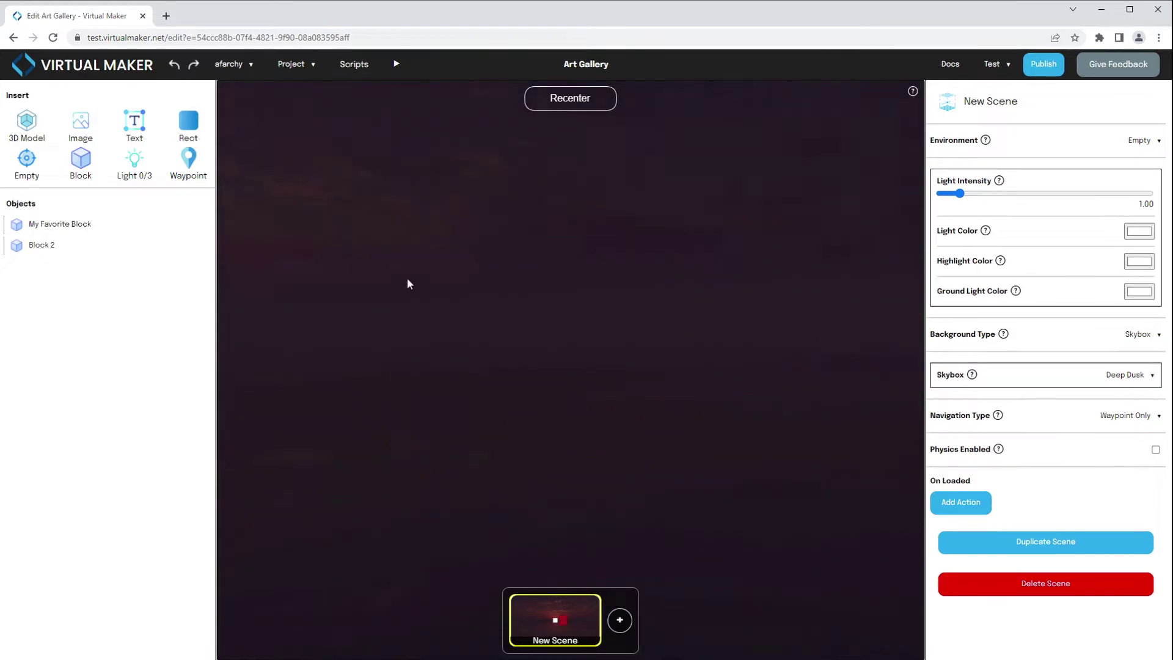
pyautogui.click(560, 105)
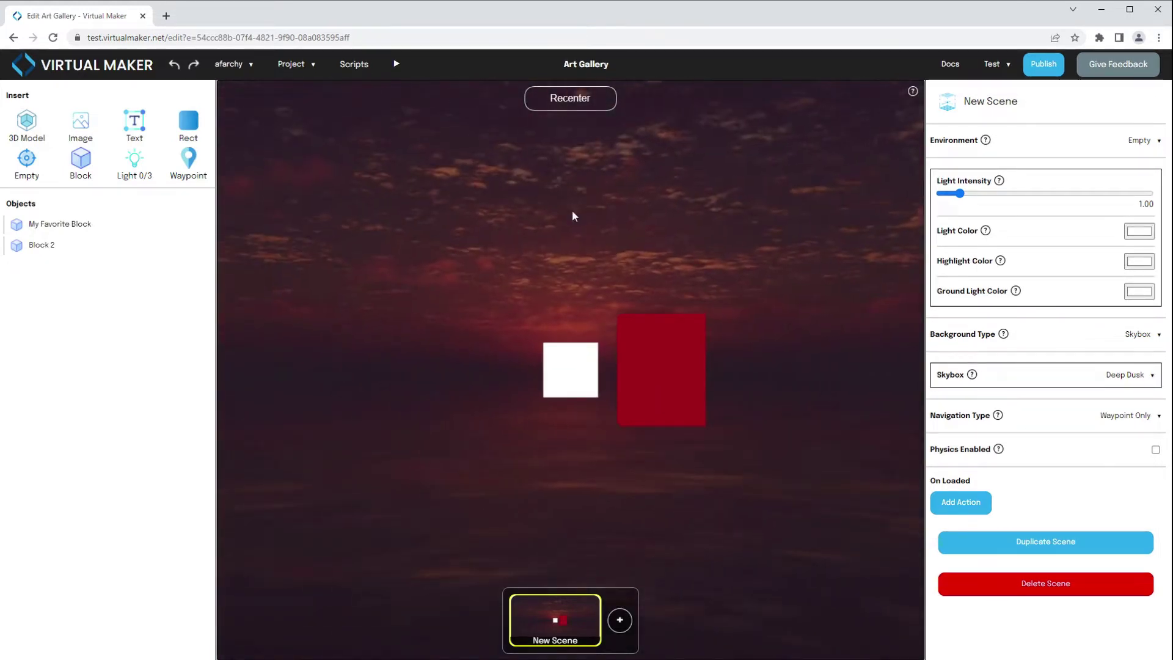
# Turn the view away from the blocks and refocus it on My Favorite Block.
pyautogui.moveTo(228, 235); pyautogui.dragTo(282, 217)
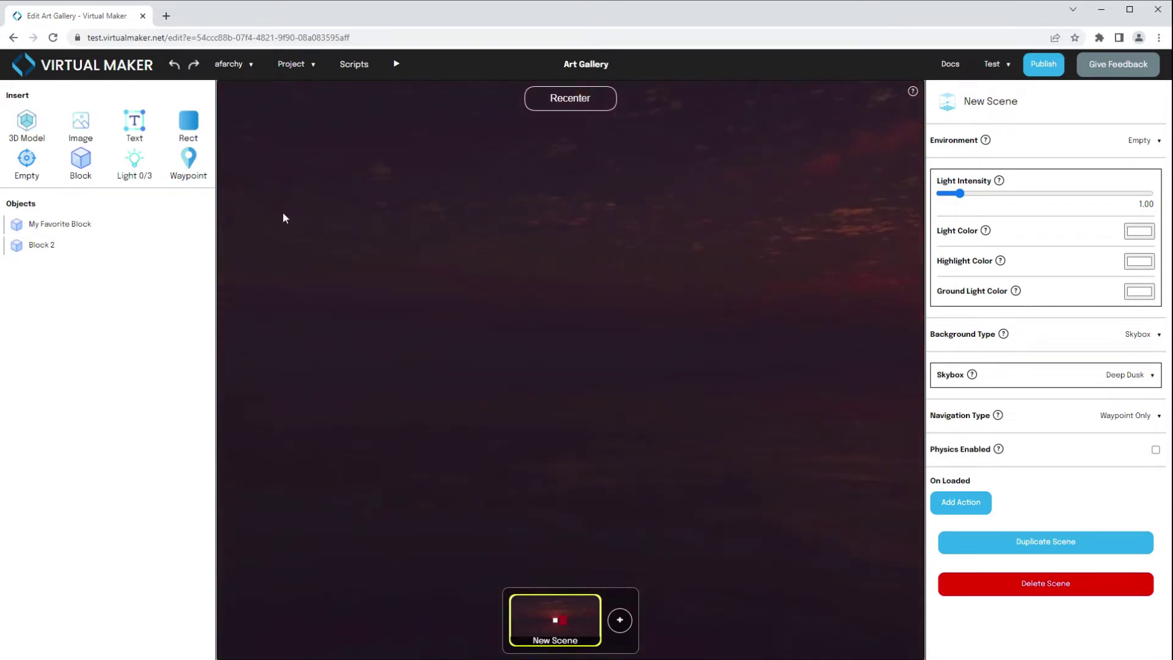
pyautogui.click(118, 224)
pyautogui.click(198, 228)
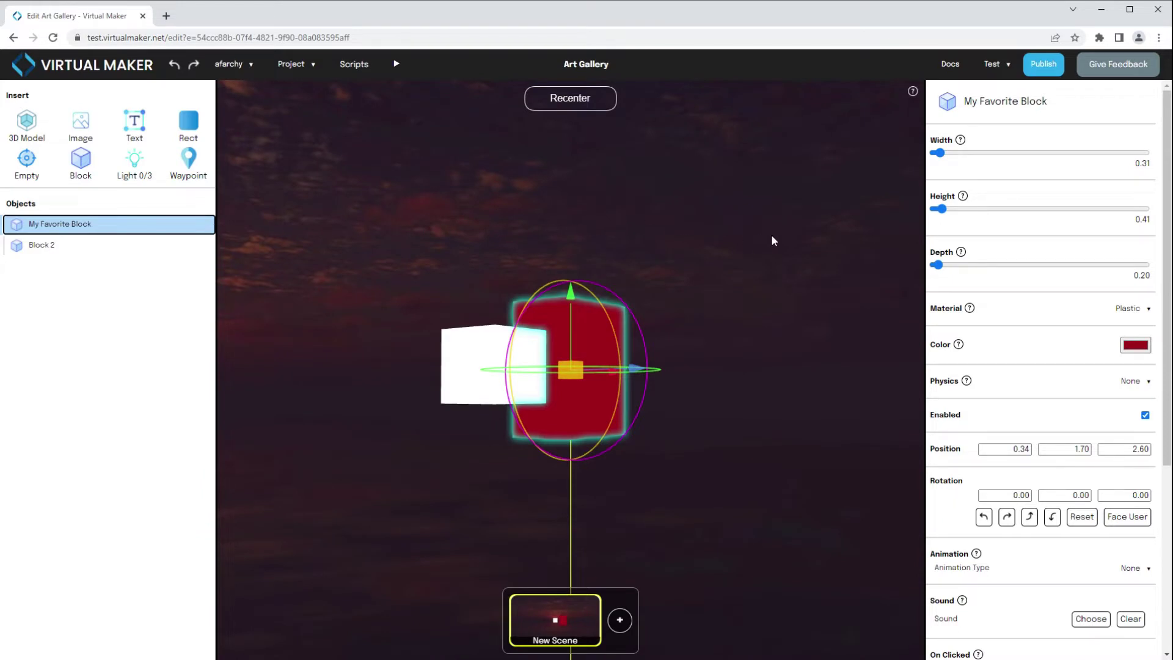
# Focus the view on Block 2 and give the scene a Ground environment with the Wood surface.
pyautogui.click(54, 245)
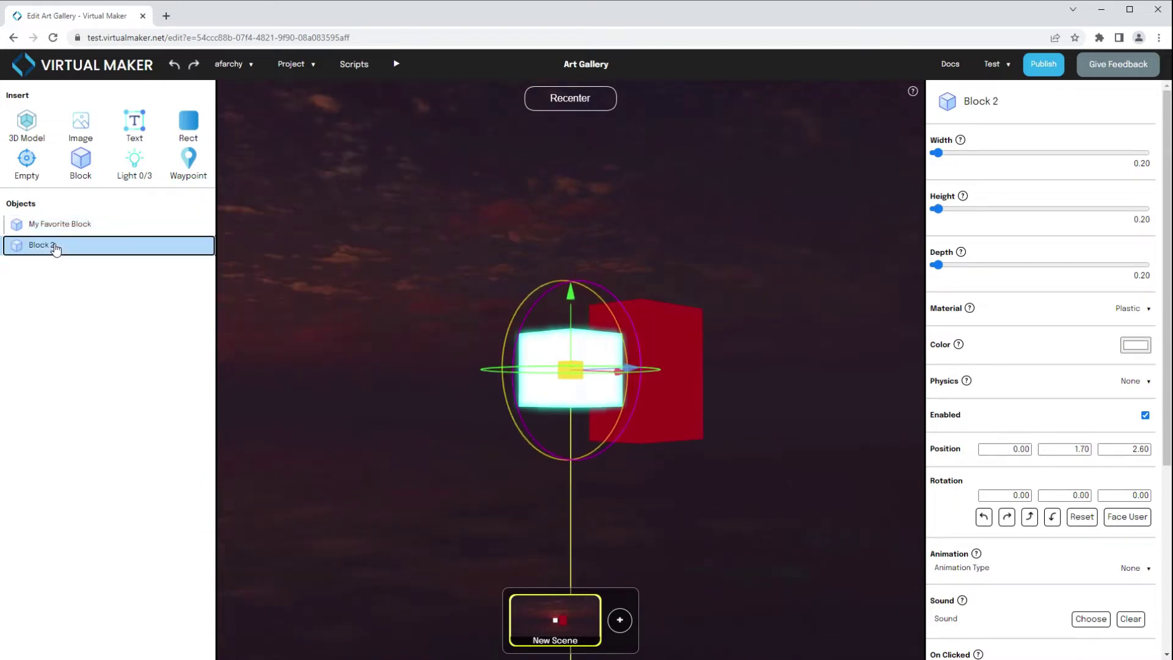
pyautogui.moveTo(787, 238); pyautogui.dragTo(840, 315)
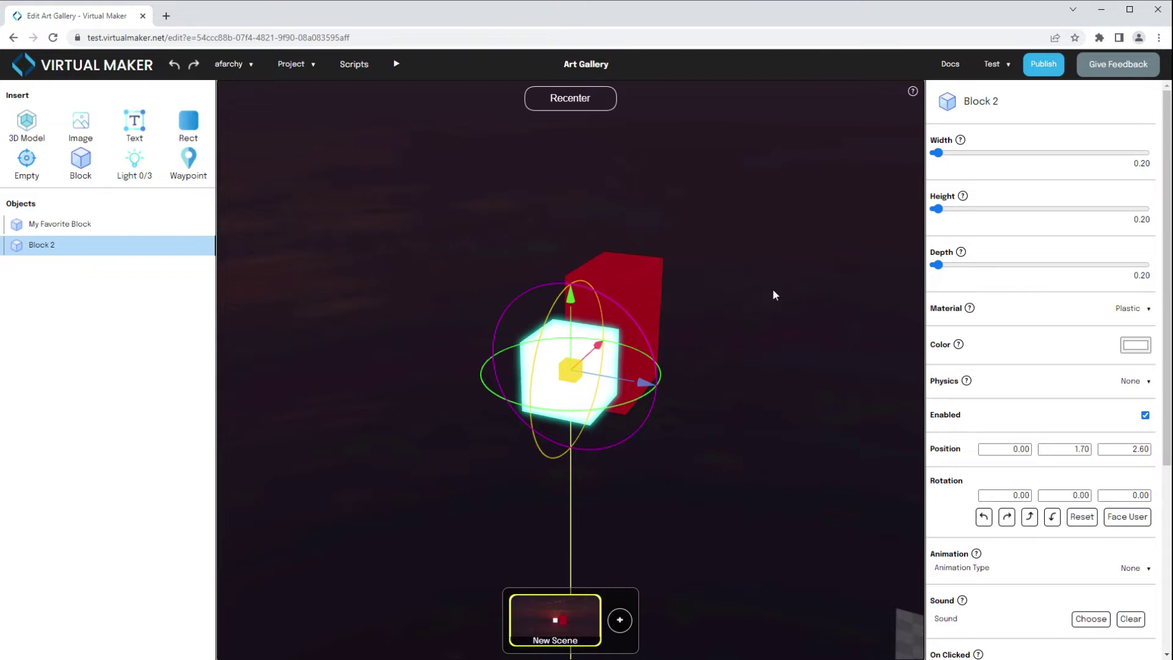
pyautogui.click(562, 632)
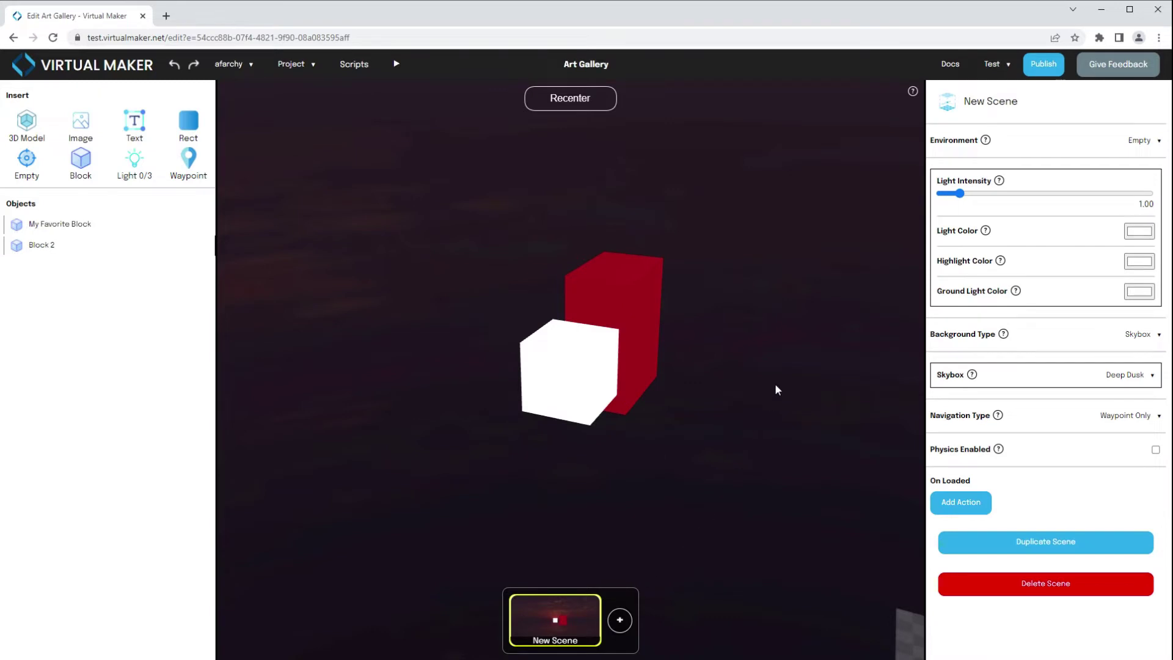
pyautogui.click(1140, 145)
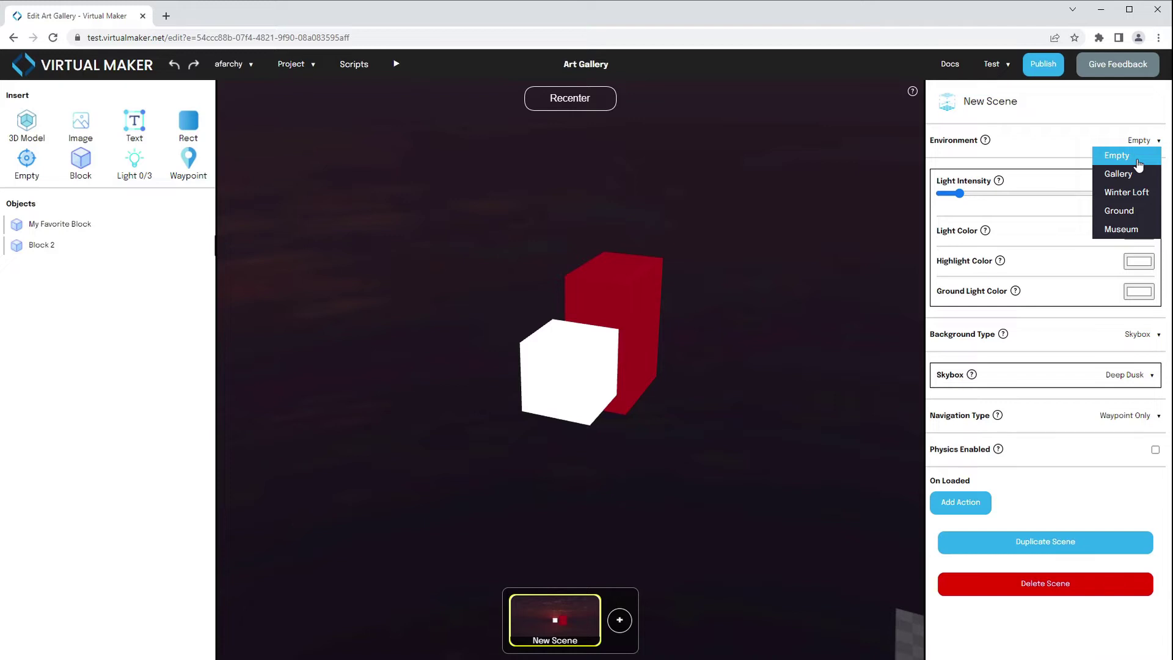
pyautogui.click(1133, 209)
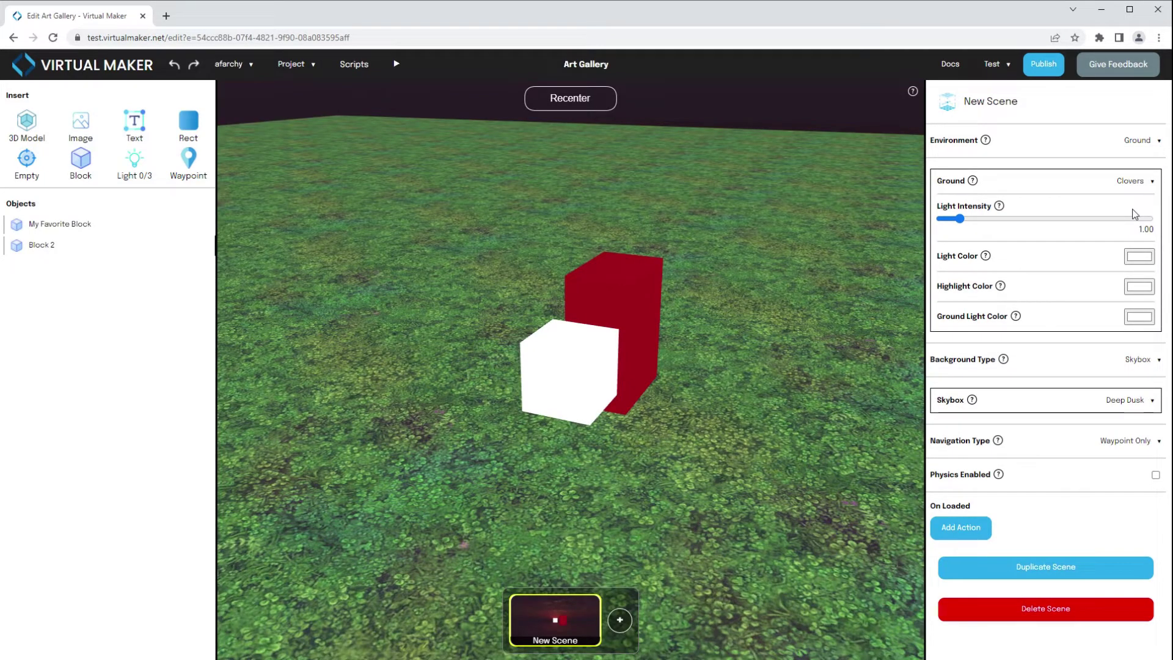
pyautogui.click(1135, 188)
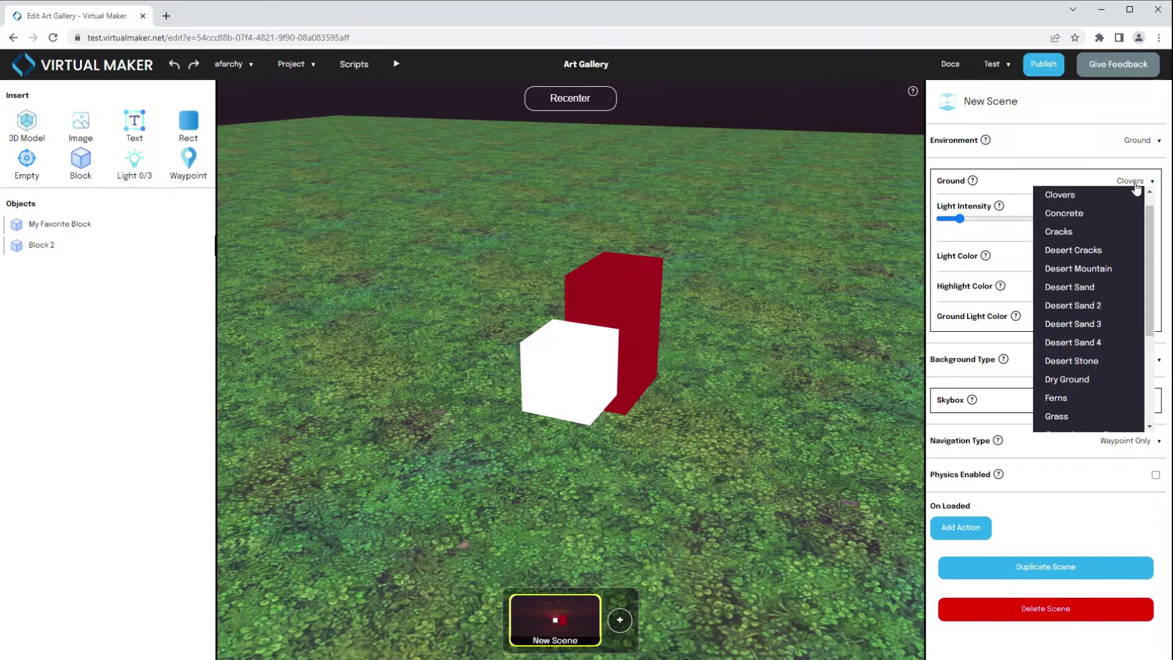
pyautogui.scroll(-3, 1123, 256)
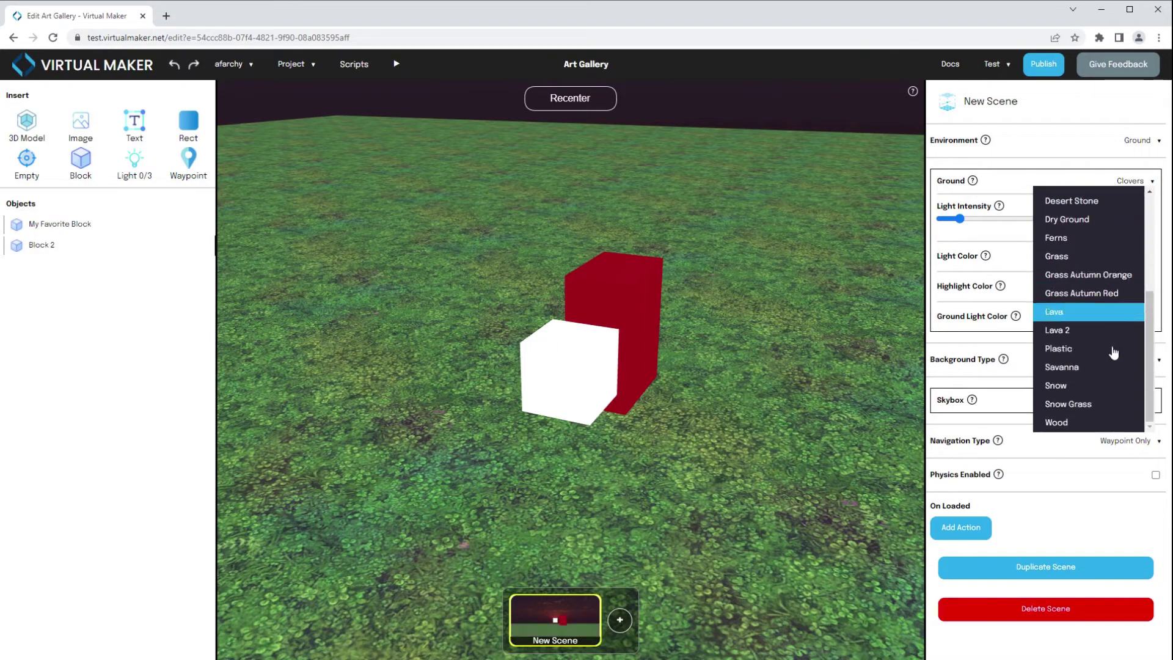
pyautogui.click(1098, 422)
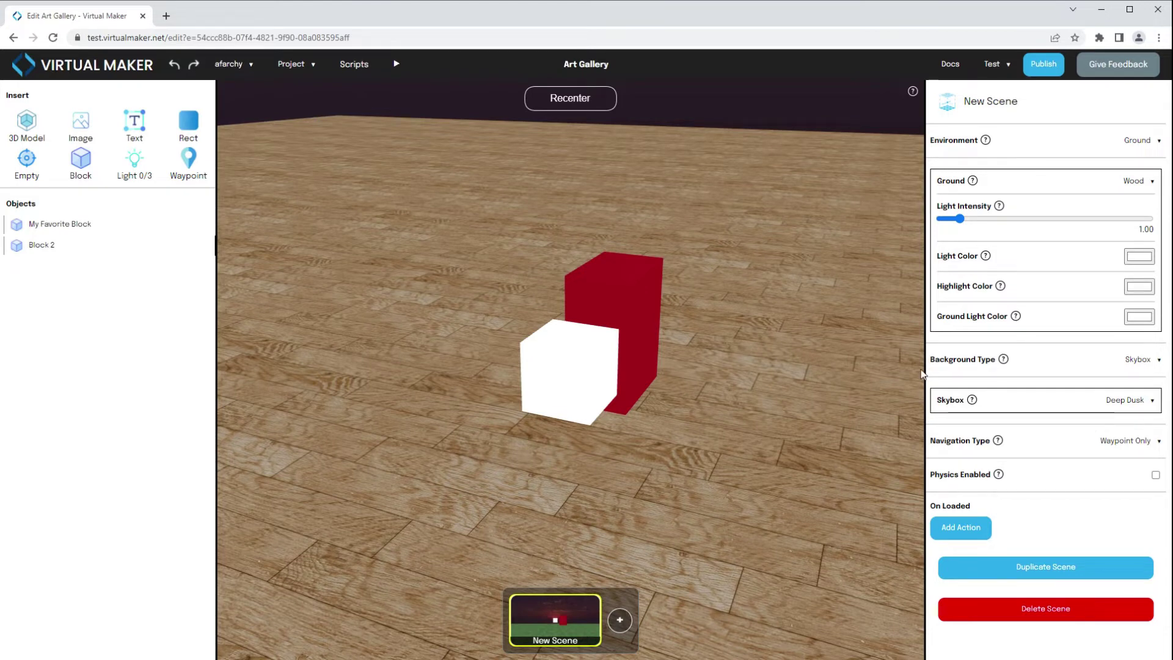
# Delete My Favorite Block from the scene.
pyautogui.click(645, 313)
pyautogui.scroll(-2, 1044, 427)
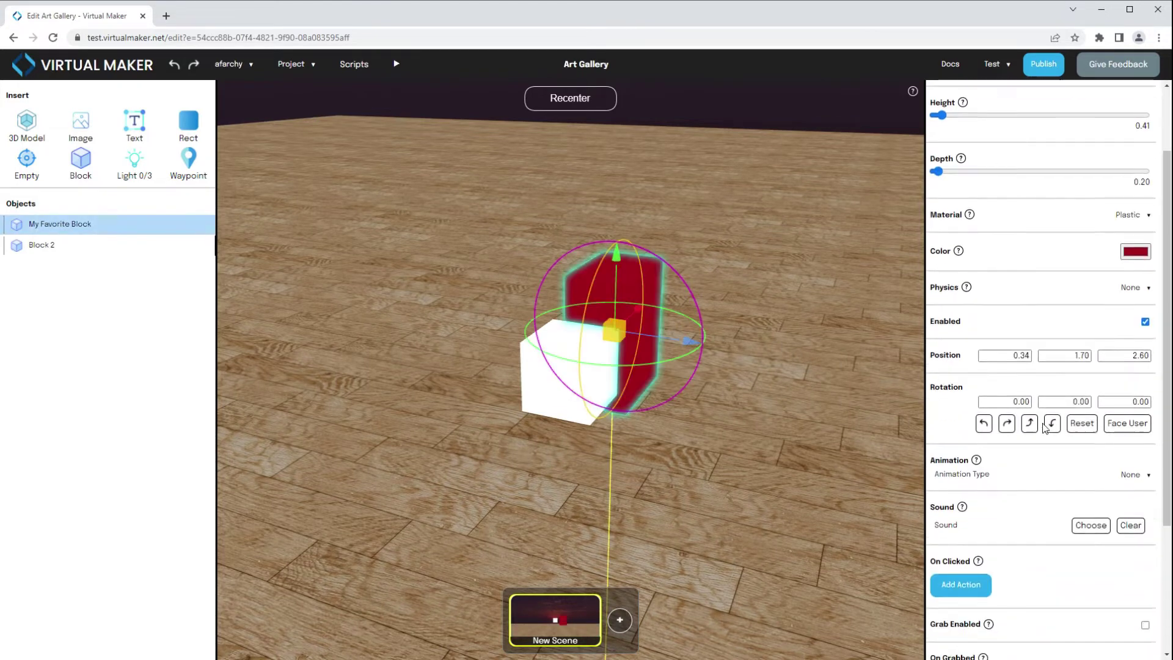
pyautogui.scroll(-2, 1045, 428)
pyautogui.click(1053, 635)
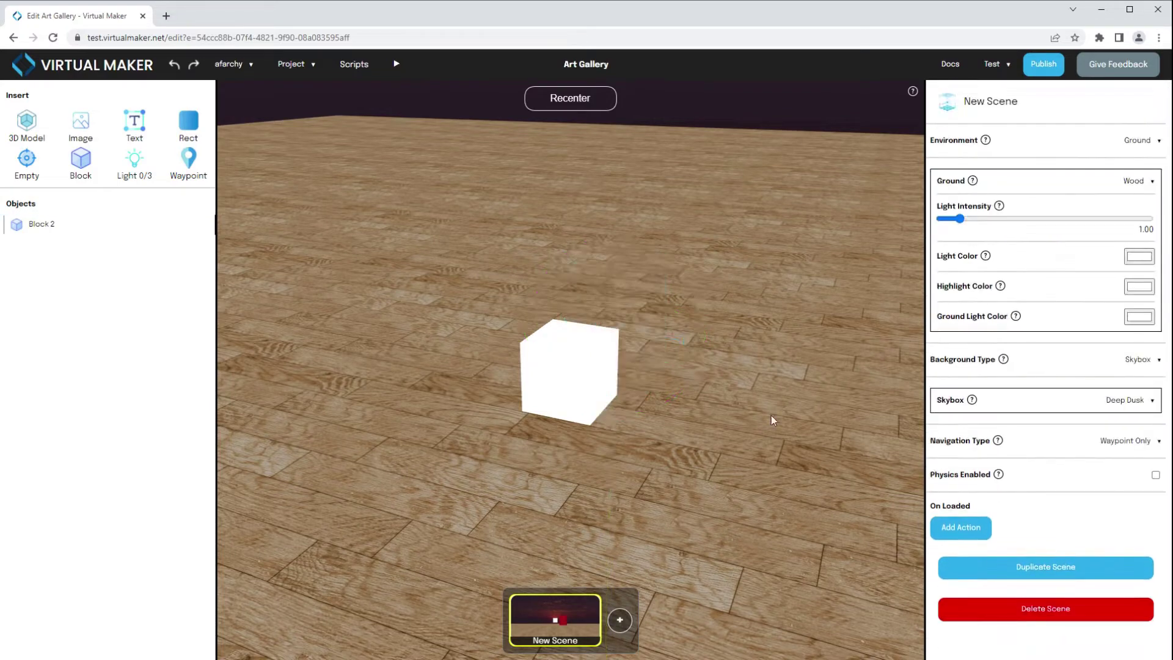
# Set Block 2's width to 1.31 and its height to 1.21.
pyautogui.click(590, 370)
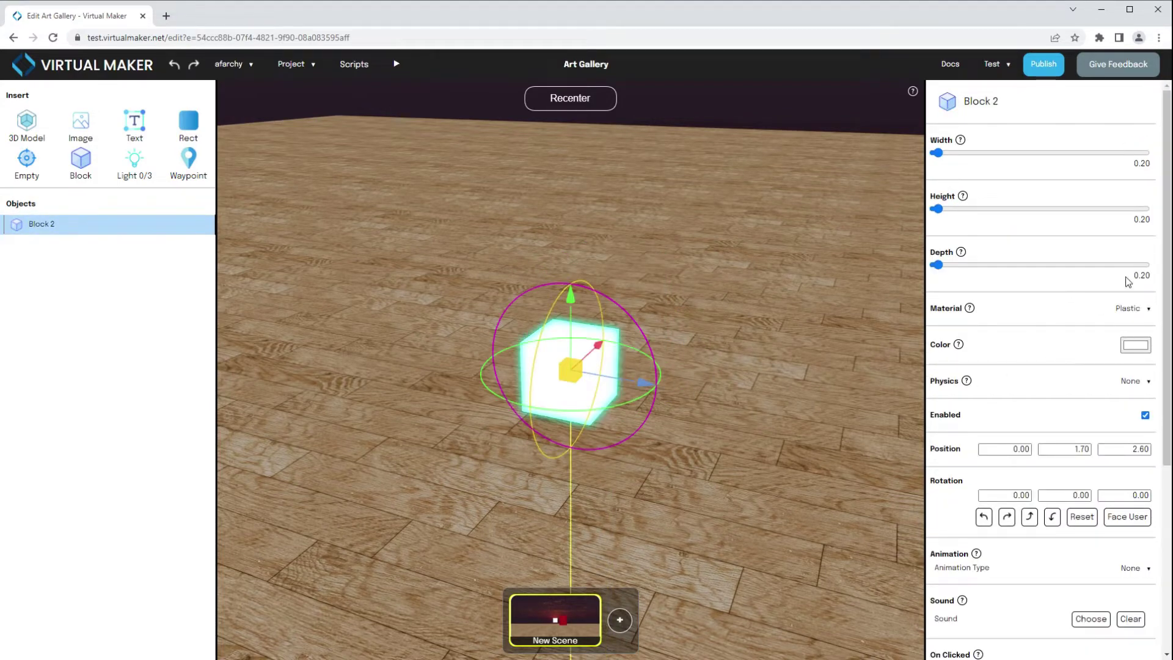
pyautogui.moveTo(937, 153); pyautogui.dragTo(972, 153)
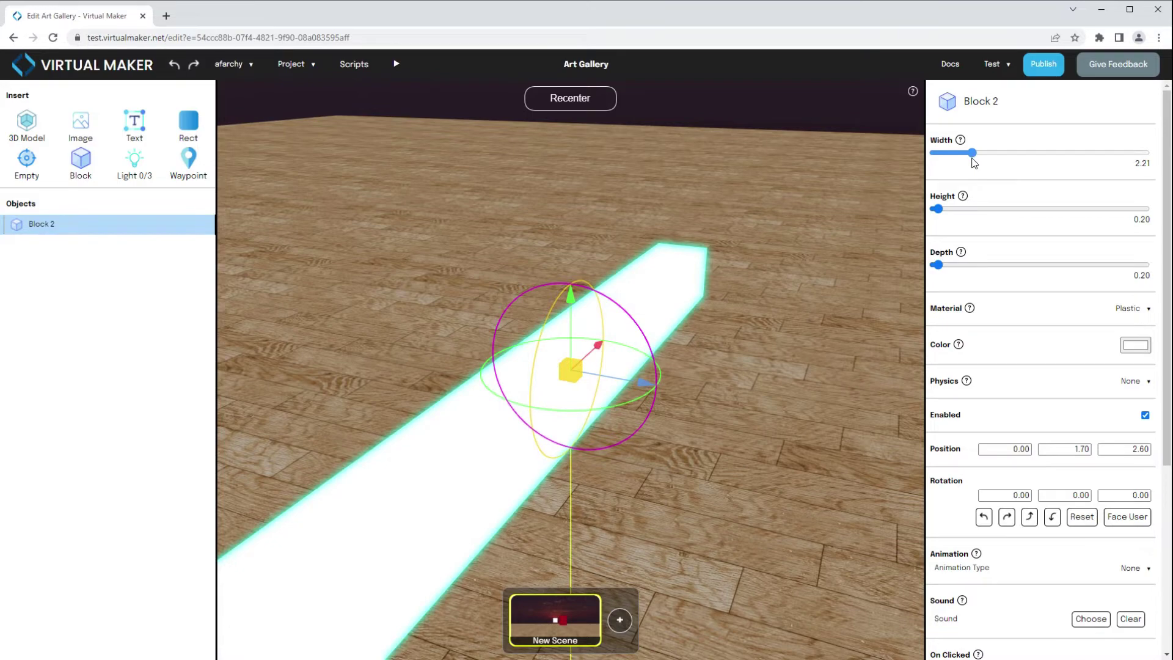
pyautogui.moveTo(971, 158); pyautogui.dragTo(959, 161)
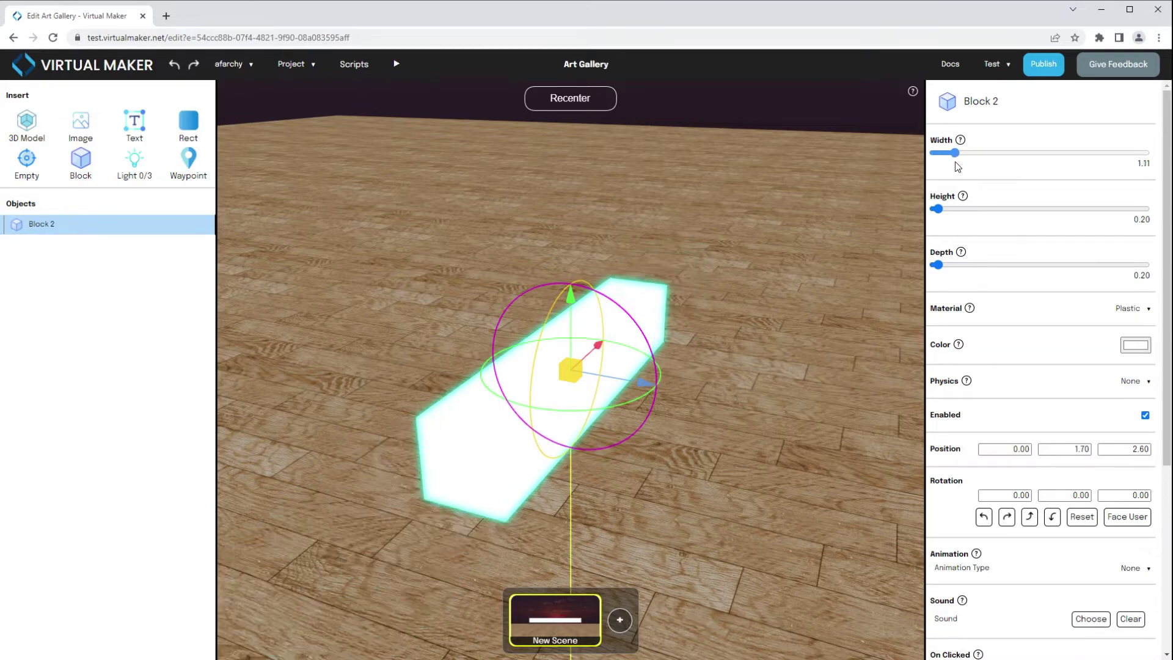
pyautogui.moveTo(955, 161); pyautogui.dragTo(959, 162)
pyautogui.moveTo(937, 208); pyautogui.dragTo(955, 208)
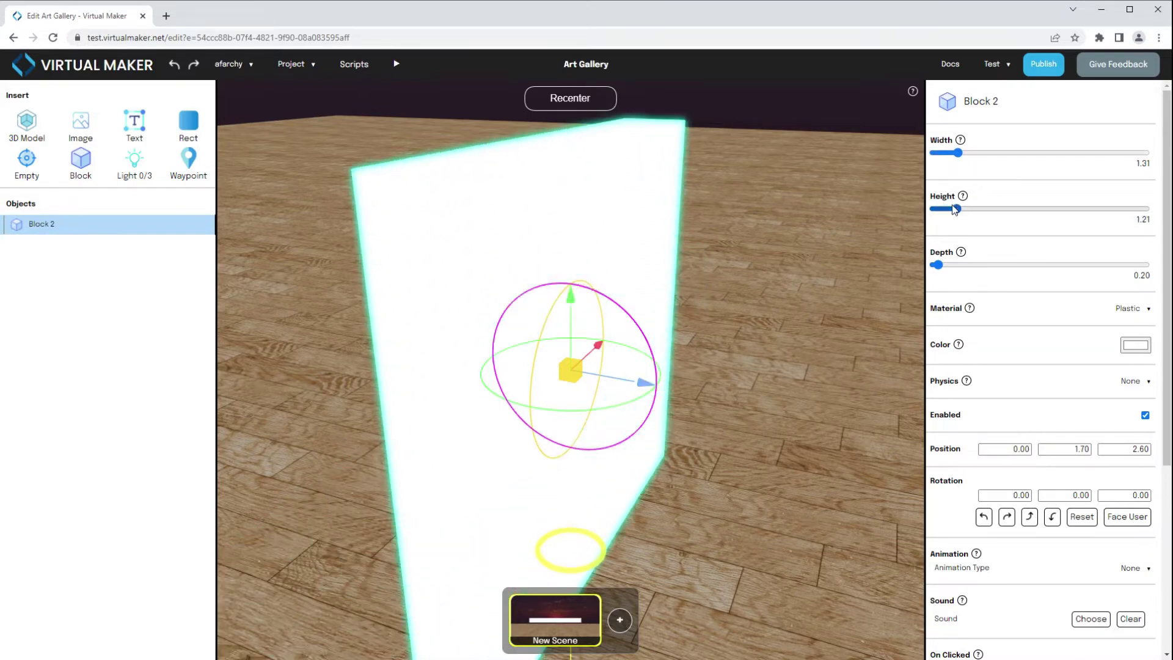
# Lower Block 2 toward the floor to a vertical position of 0.60.
pyautogui.moveTo(757, 324); pyautogui.dragTo(572, 361)
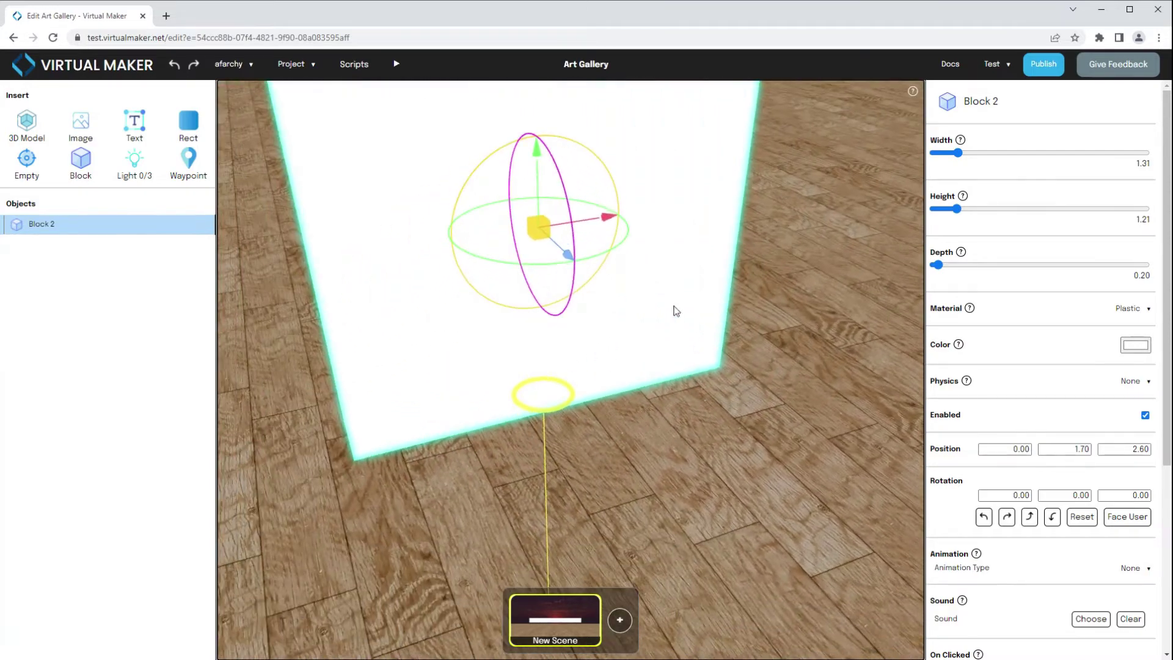
pyautogui.moveTo(539, 188); pyautogui.dragTo(544, 366)
pyautogui.moveTo(739, 397); pyautogui.dragTo(746, 436)
pyautogui.moveTo(596, 260); pyautogui.dragTo(592, 524)
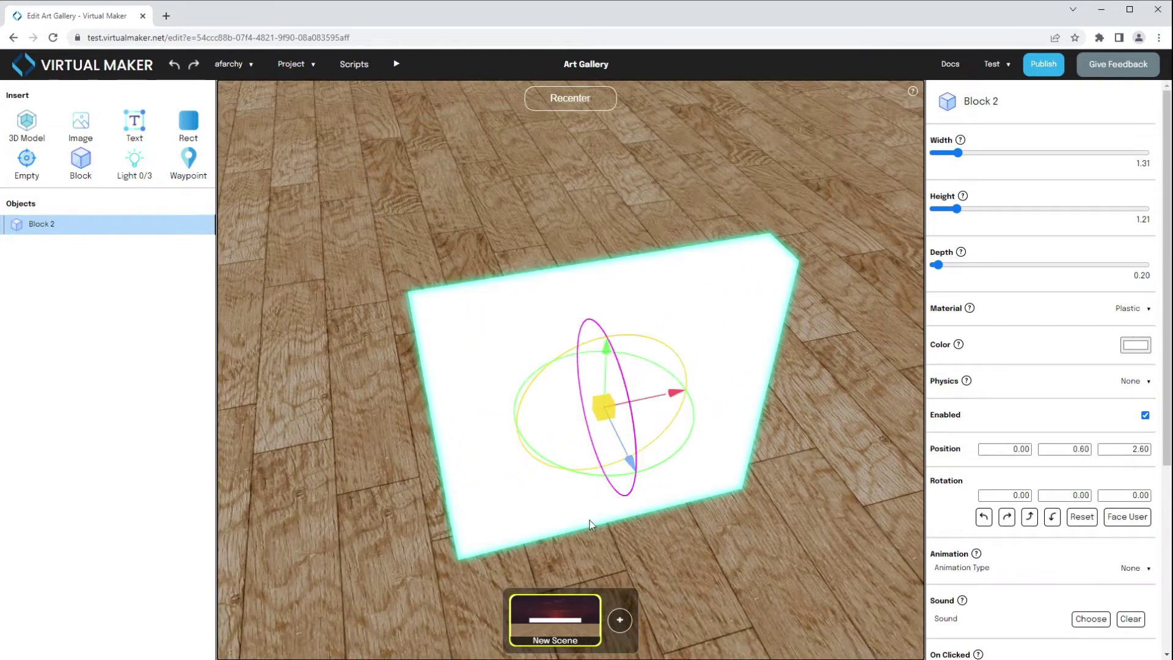
# Raise Block 2 clear of the floor and enlarge it to a width of 4.21 and a height of 2.71.
pyautogui.click(596, 99)
pyautogui.moveTo(602, 441); pyautogui.dragTo(591, 251)
pyautogui.moveTo(957, 208); pyautogui.dragTo(980, 209)
pyautogui.moveTo(958, 152); pyautogui.dragTo(998, 153)
pyautogui.moveTo(595, 246); pyautogui.dragTo(596, 135)
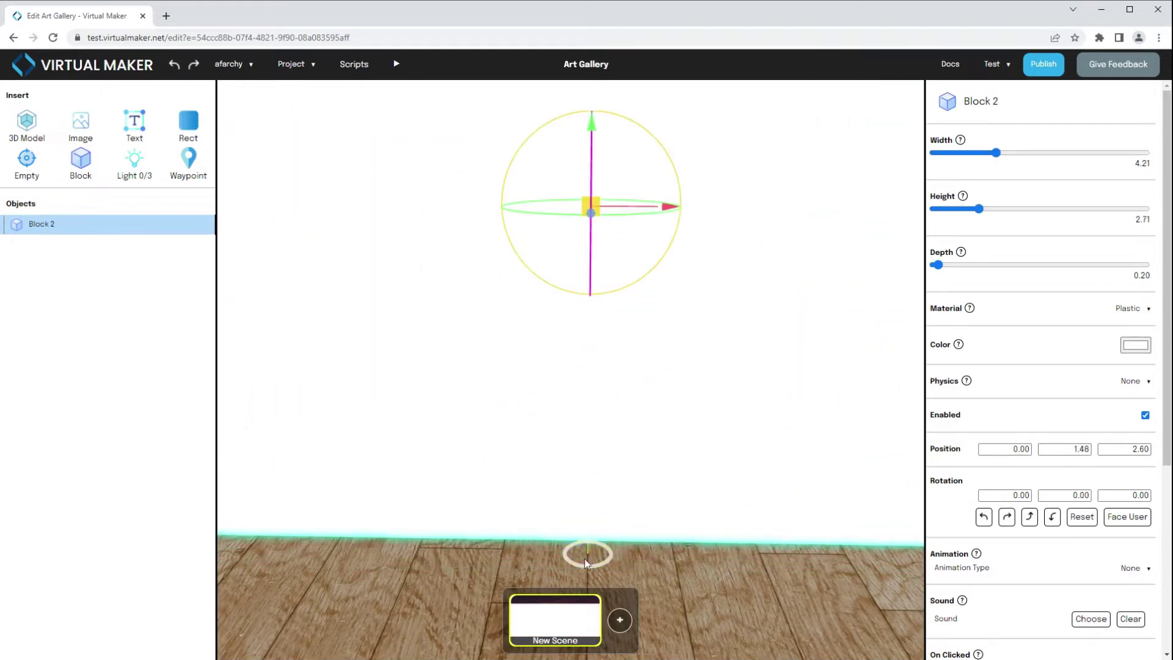
# Snap Block 2 down onto the wooden floor and view the whole block at an angle.
pyautogui.click(585, 559)
pyautogui.moveTo(749, 595); pyautogui.dragTo(684, 580)
pyautogui.press('s')
pyautogui.press('d')
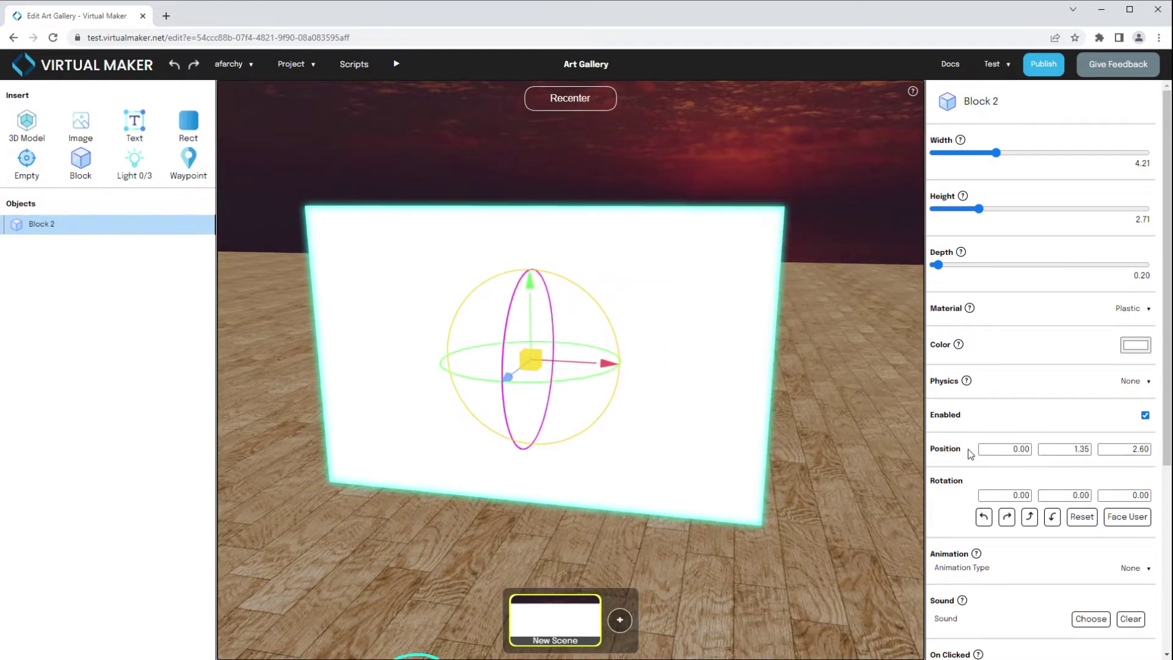
# Give Block 2 the Brick material and deselect it.
pyautogui.click(1138, 310)
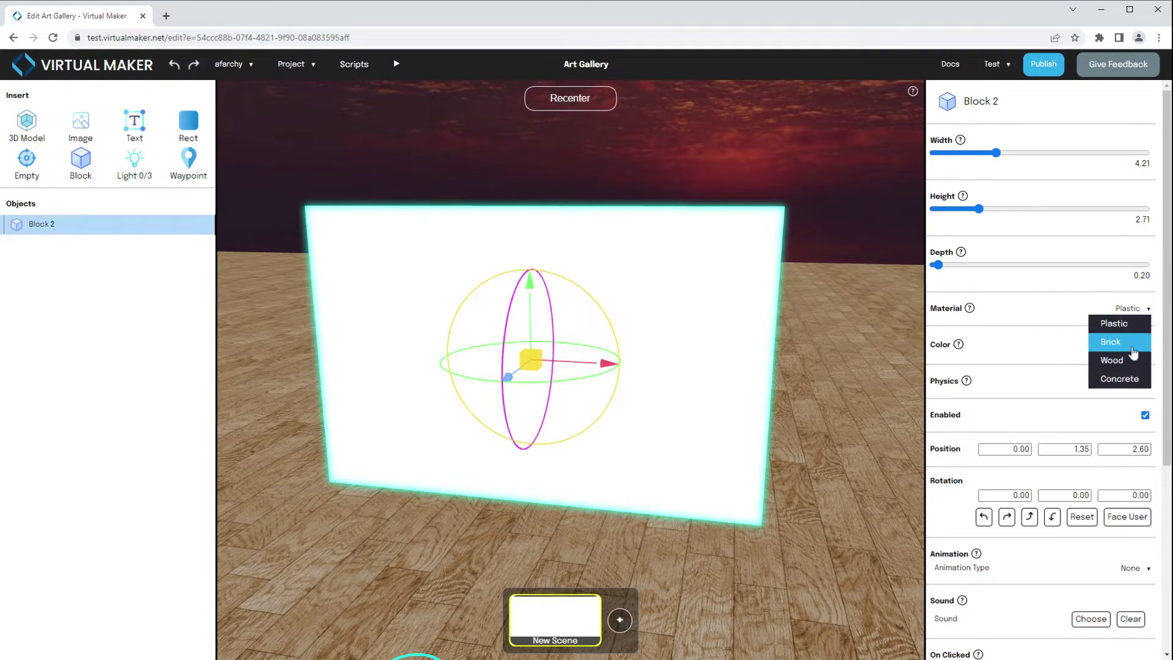
pyautogui.click(1137, 343)
pyautogui.click(797, 407)
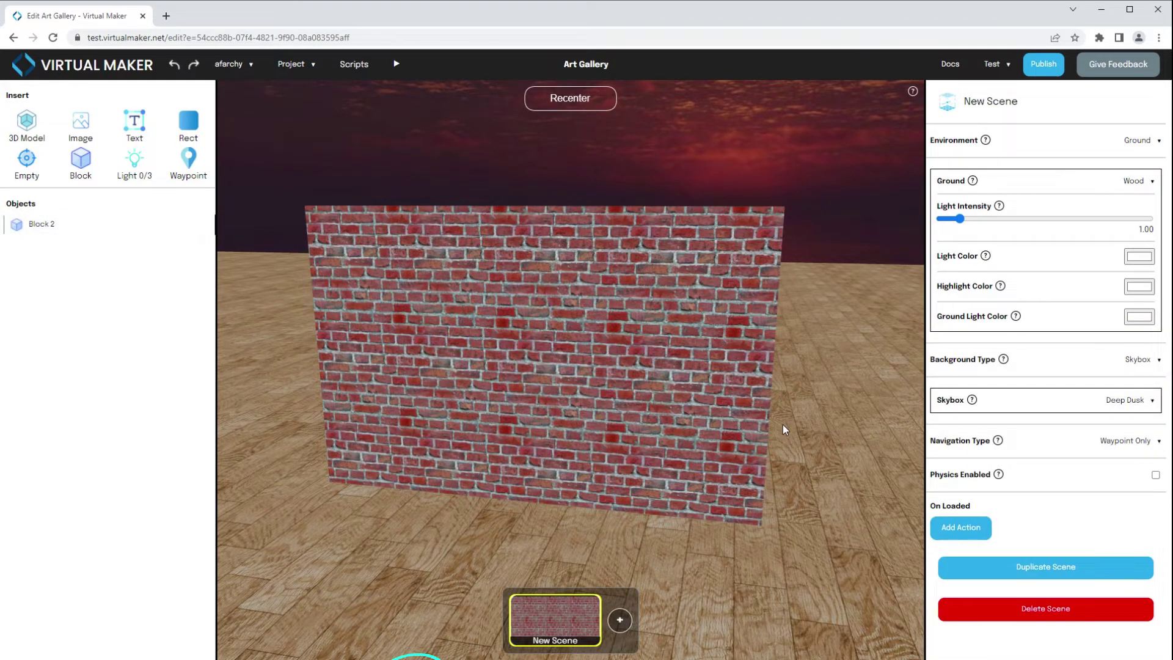
# Rotate the brick wall 90° about its vertical axis and shift it sideways to X -1.27.
pyautogui.click(636, 394)
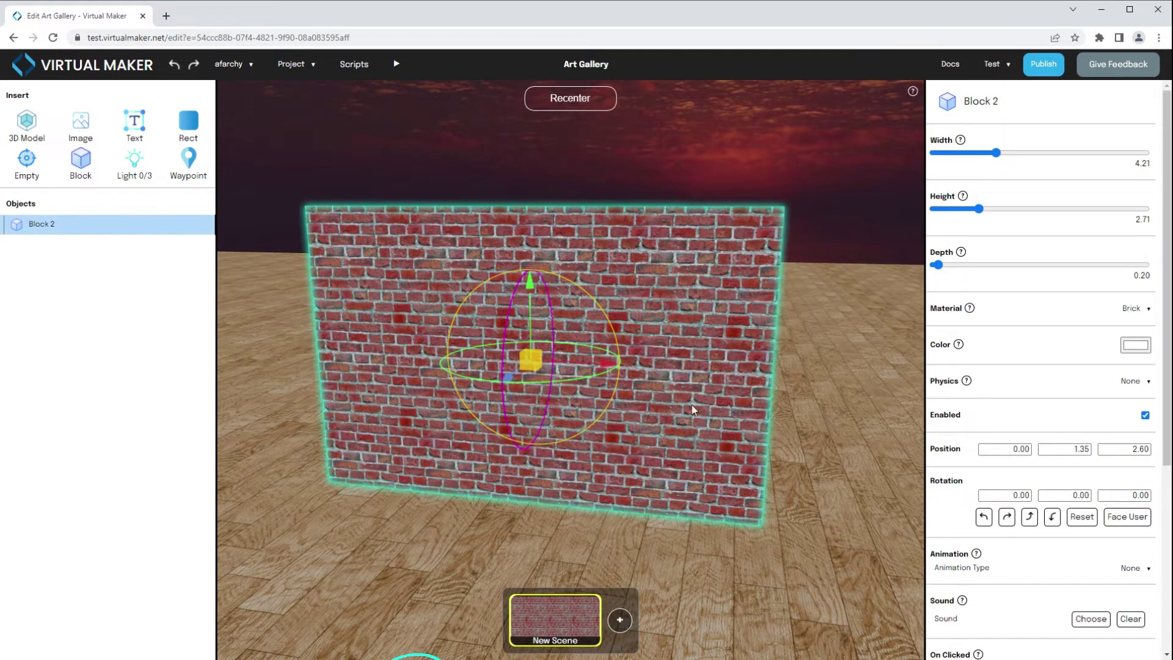
pyautogui.click(984, 517)
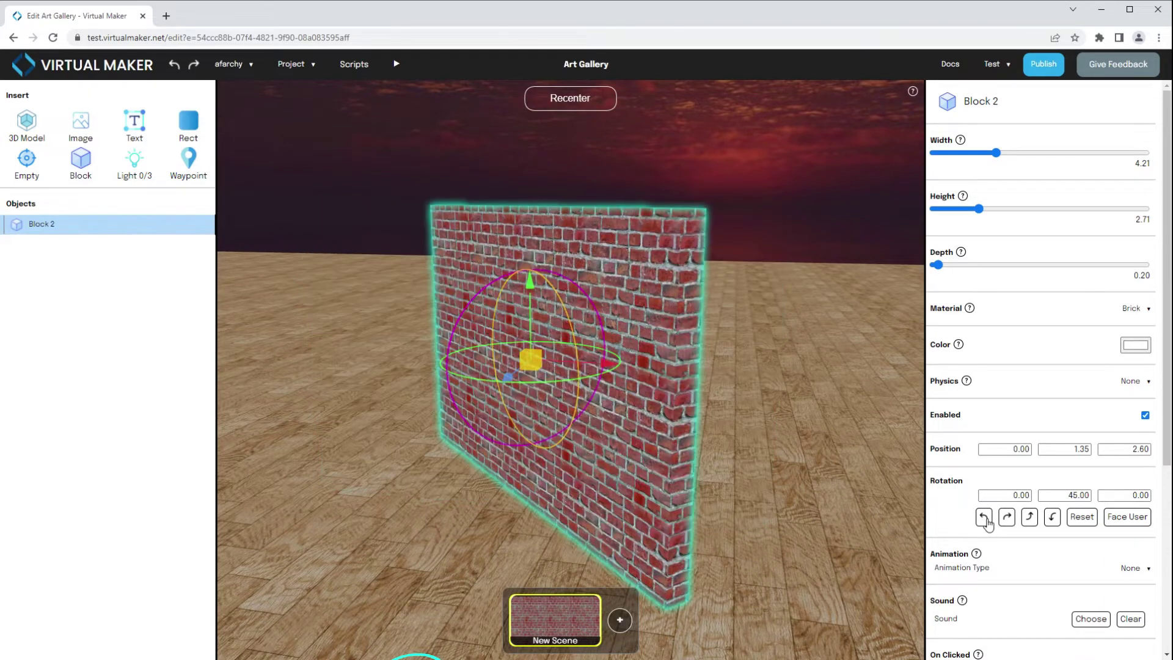
pyautogui.moveTo(601, 364); pyautogui.dragTo(479, 360)
pyautogui.click(574, 100)
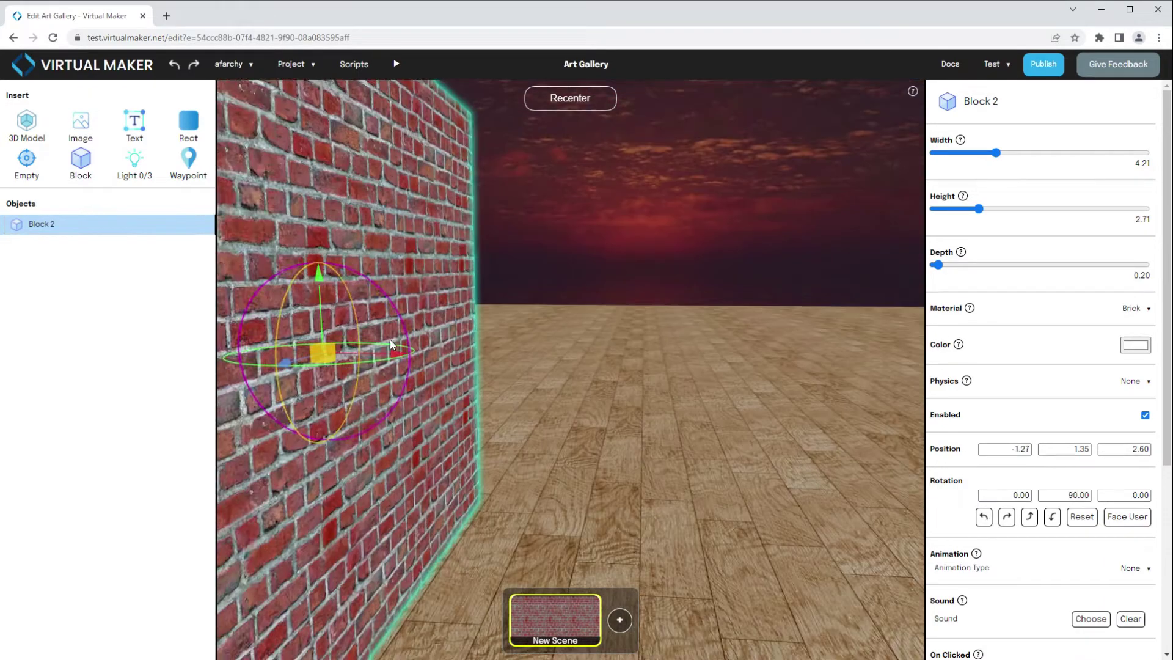
# Move the rotated brick wall out to X -1.62 and set its width to 8.01.
pyautogui.moveTo(391, 349); pyautogui.dragTo(305, 347)
pyautogui.moveTo(996, 153); pyautogui.dragTo(1024, 152)
pyautogui.click(801, 361)
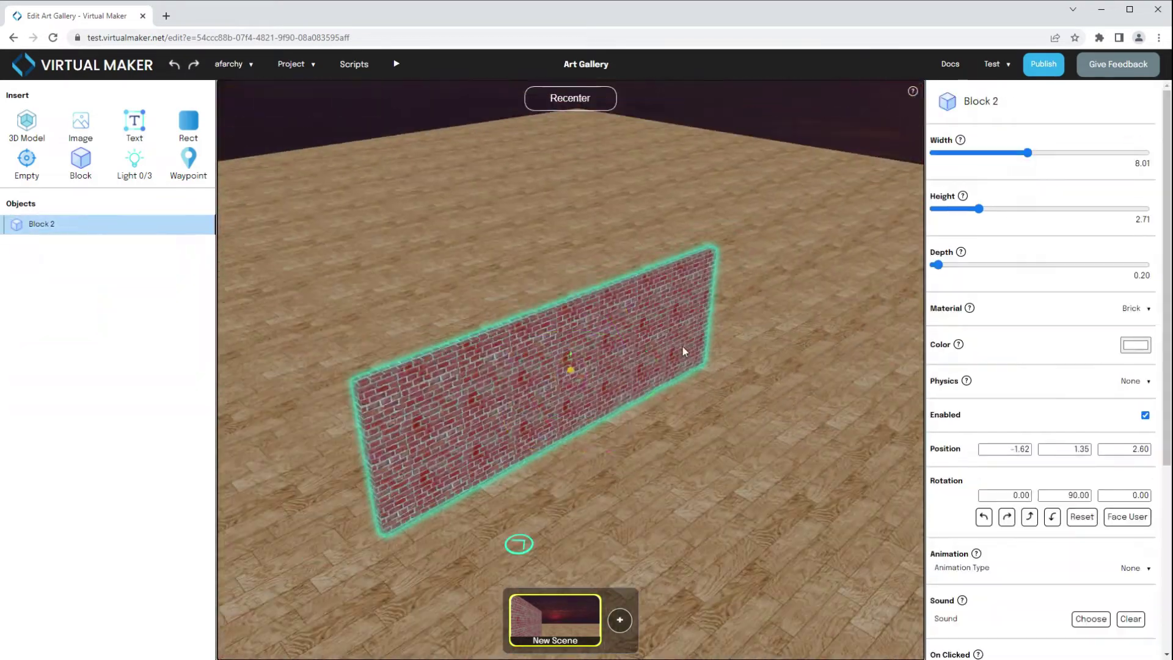
# Duplicate the brick wall, rotate the copy to -180° and place it perpendicular to the original at its far end.
pyautogui.scroll(-5, 1038, 366)
pyautogui.click(1040, 593)
pyautogui.moveTo(571, 324); pyautogui.dragTo(1002, 269)
pyautogui.click(987, 237)
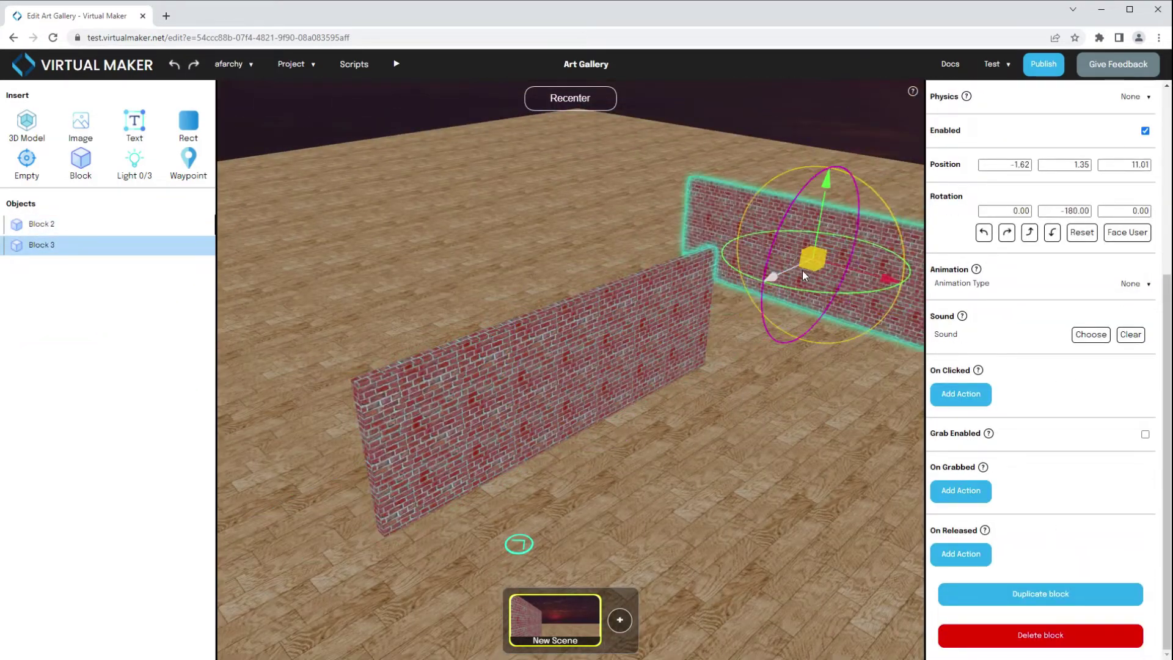
pyautogui.moveTo(802, 267); pyautogui.dragTo(898, 371)
pyautogui.moveTo(735, 497); pyautogui.dragTo(922, 320)
# Create another brick wall copy, turn it parallel to the first wall and fit it at the back wall's opposite end.
pyautogui.click(741, 288)
pyautogui.scroll(-5, 1038, 427)
pyautogui.click(1068, 631)
pyautogui.click(985, 270)
pyautogui.moveTo(867, 366); pyautogui.dragTo(787, 421)
pyautogui.moveTo(657, 317); pyautogui.dragTo(700, 434)
pyautogui.moveTo(746, 368); pyautogui.dragTo(805, 363)
pyautogui.moveTo(799, 402); pyautogui.dragTo(783, 379)
pyautogui.moveTo(671, 446); pyautogui.dragTo(771, 452)
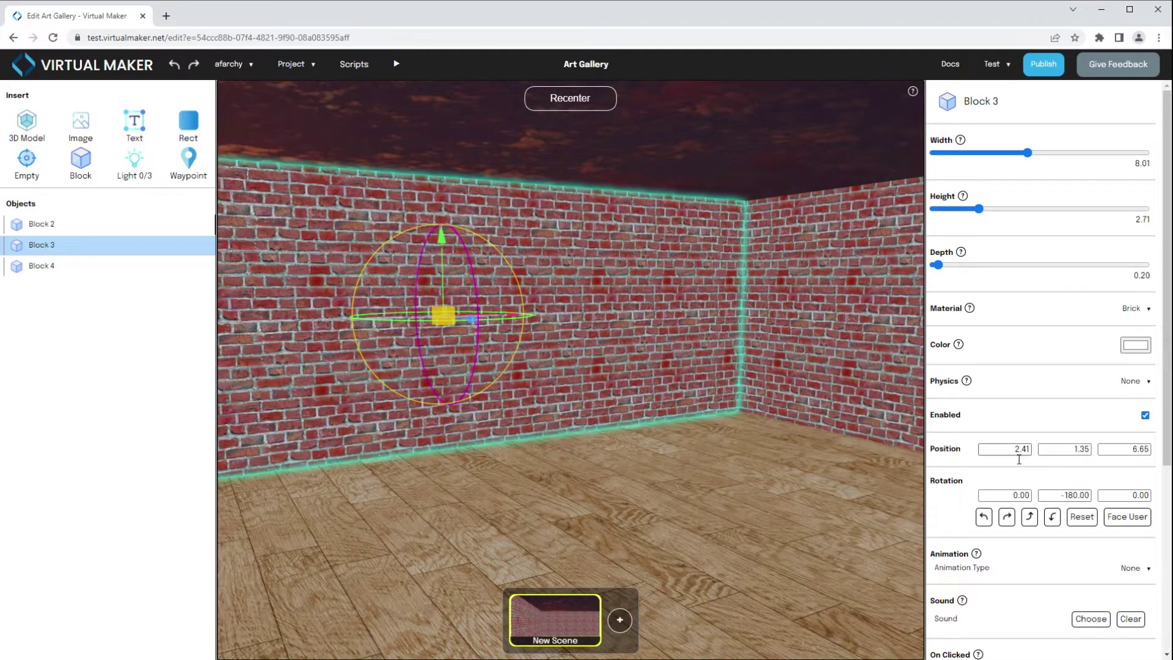
# Try a vertical position of 1.65 for Block 3 and set it back to 1.35.
pyautogui.moveTo(1069, 453); pyautogui.dragTo(1097, 456)
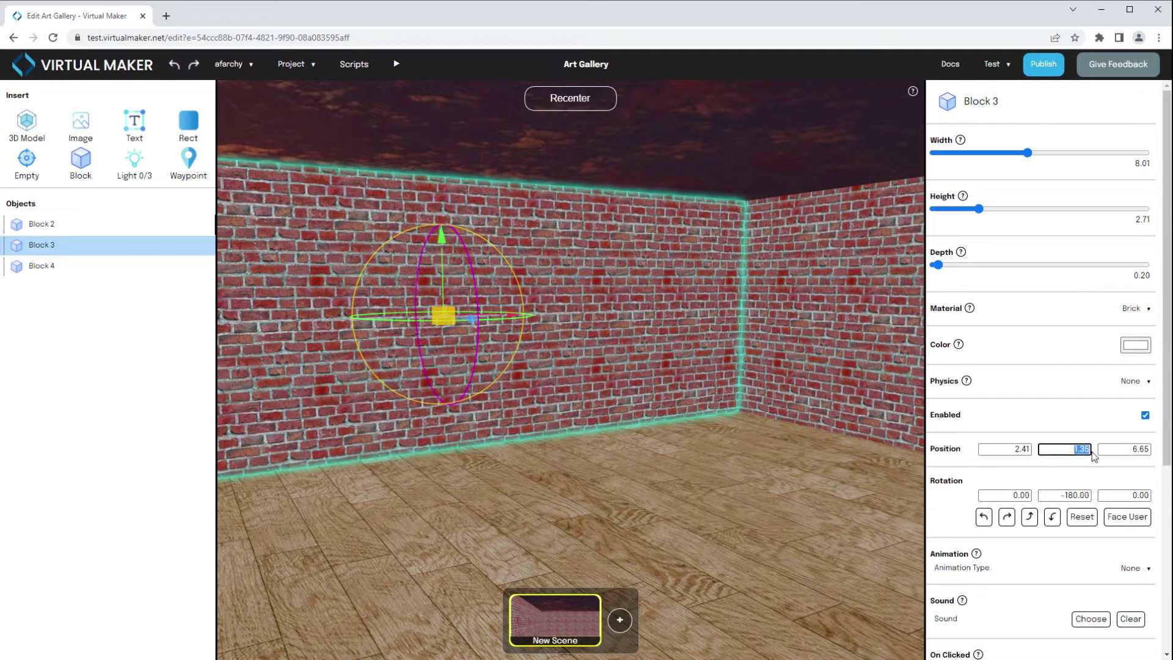
pyautogui.write('1')
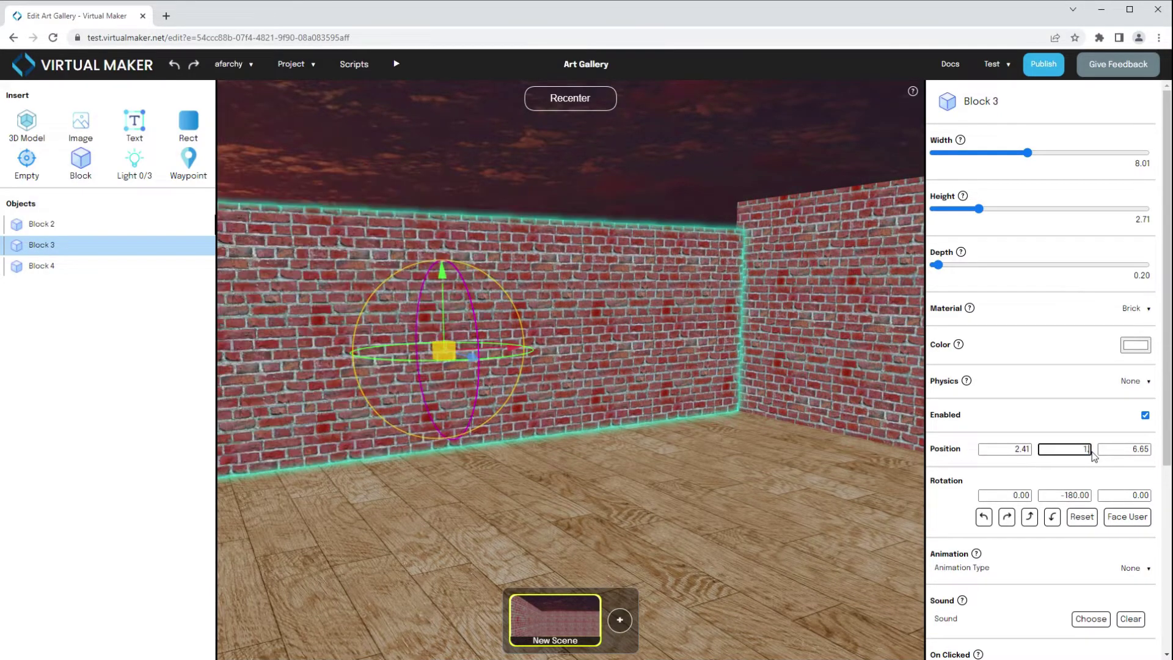
pyautogui.write('.65')
pyautogui.doubleClick(1093, 455)
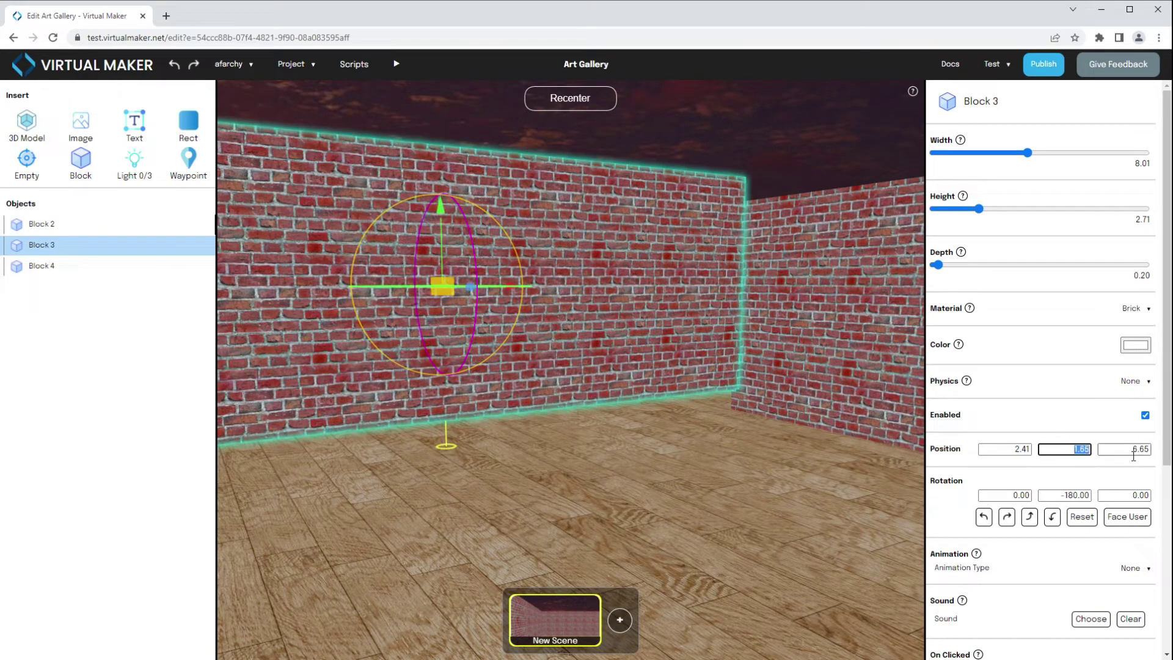
pyautogui.write('1.35')
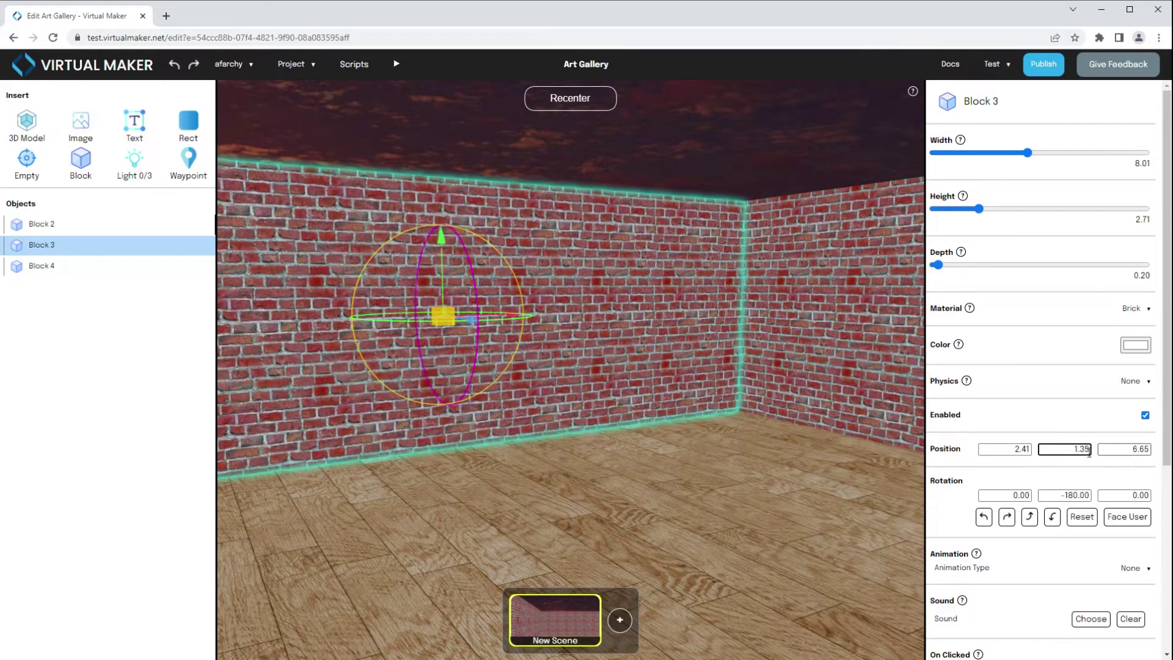
# Set Block 3's X position to 2.45 and deselect the wall.
pyautogui.doubleClick(1021, 449)
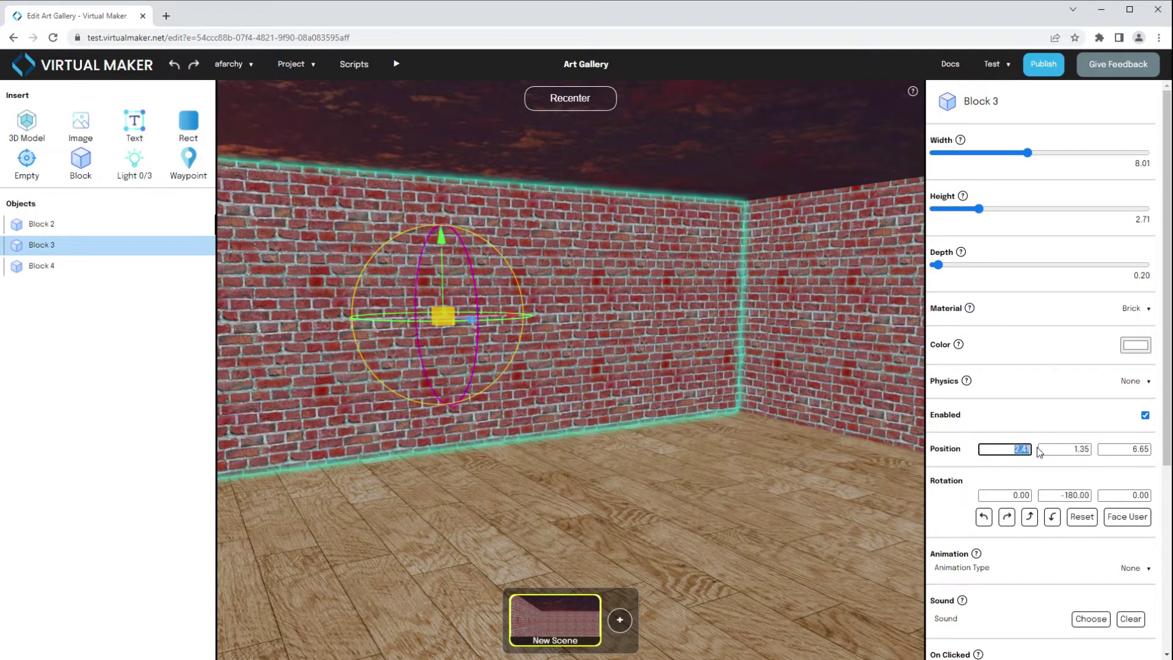
pyautogui.write('2.45')
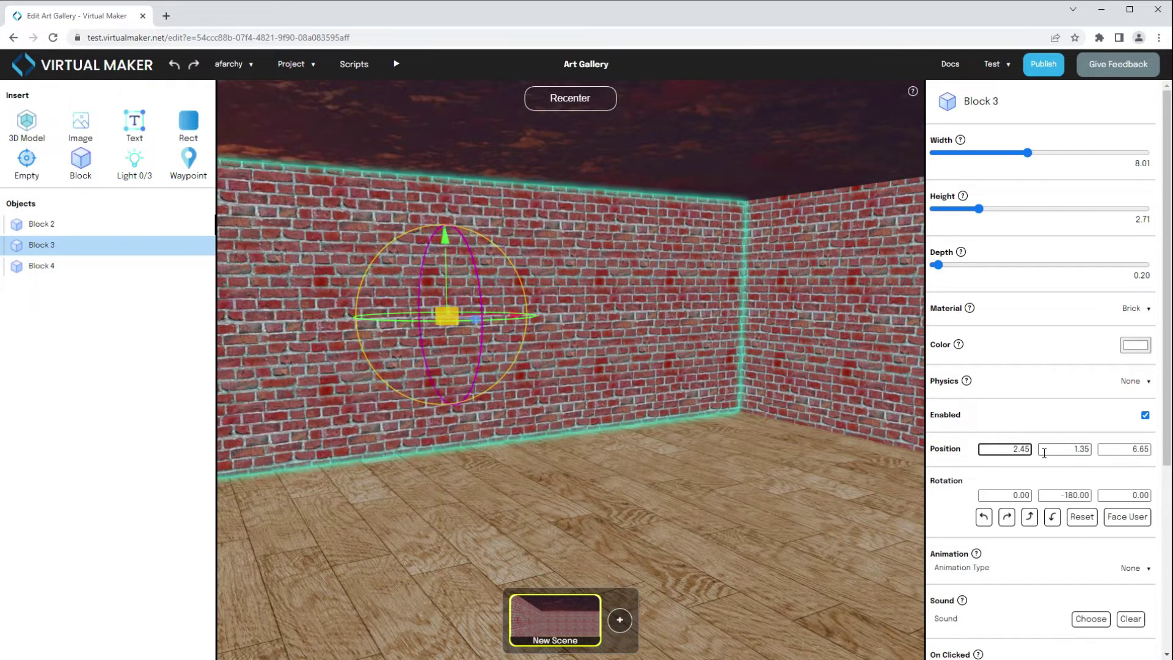
pyautogui.moveTo(773, 497); pyautogui.dragTo(666, 498)
pyautogui.click(675, 499)
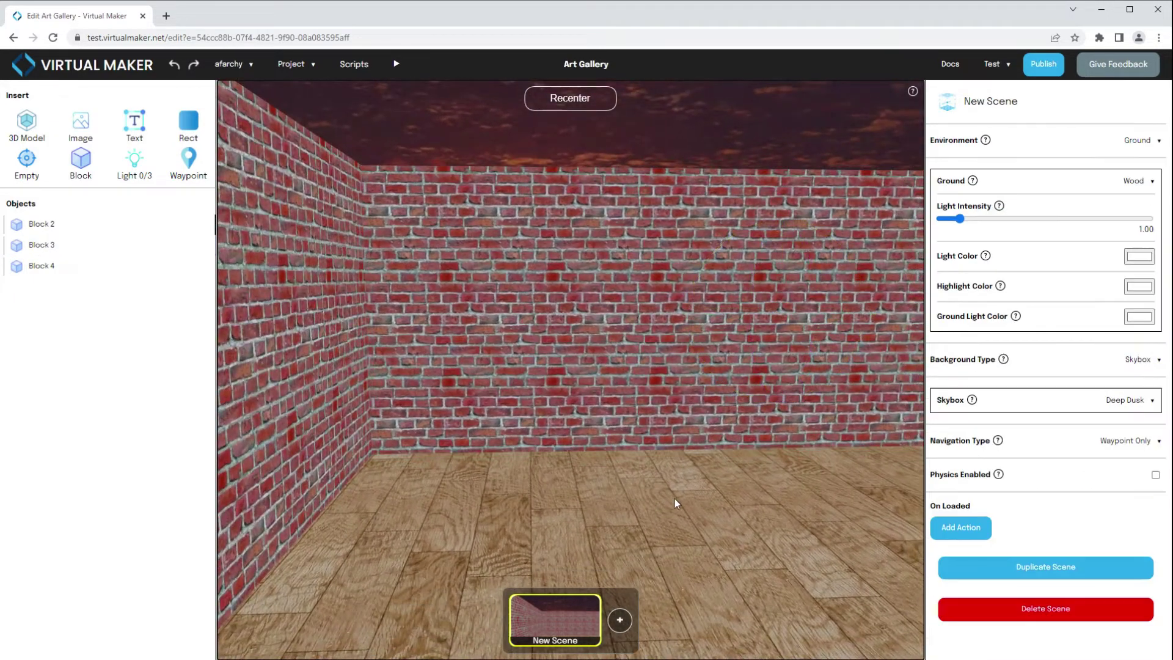
# Move Block 3 away from the adjoining wall and undo that move.
pyautogui.click(743, 336)
pyautogui.moveTo(781, 272); pyautogui.dragTo(657, 261)
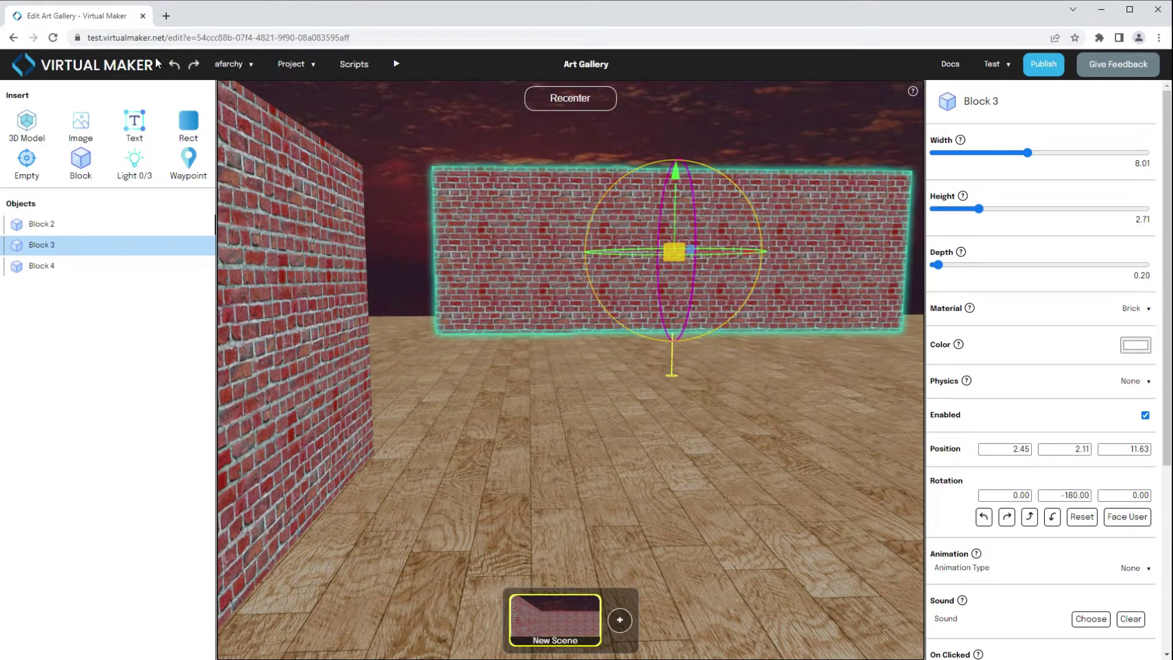
pyautogui.click(175, 64)
pyautogui.click(184, 70)
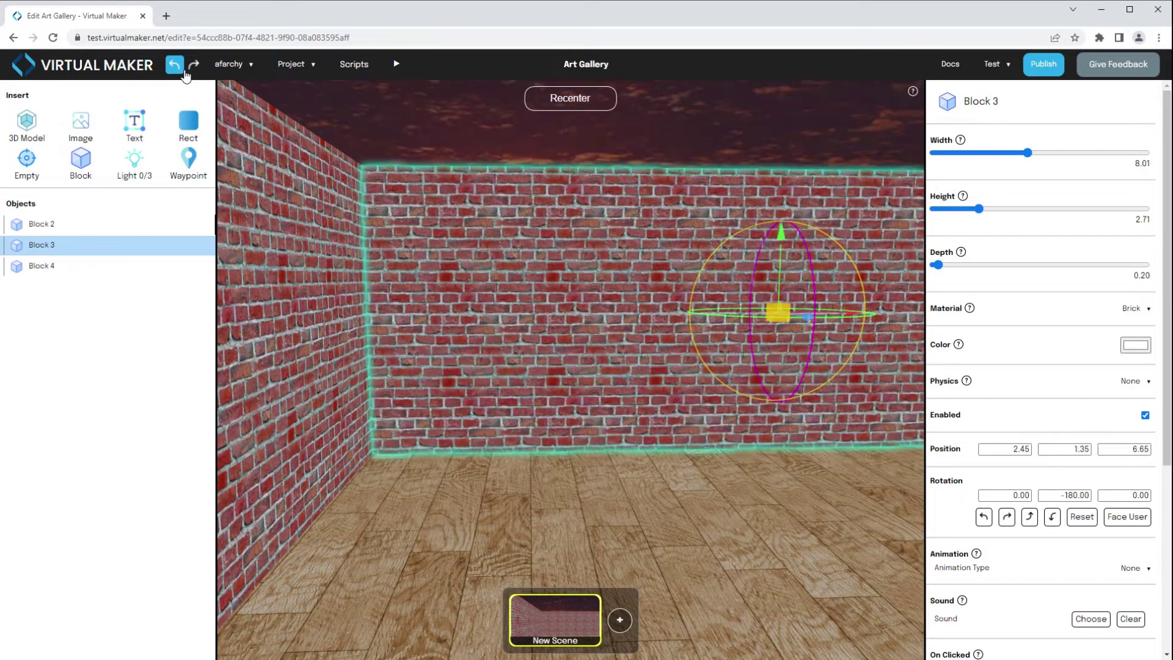
# Launch the scene in test mode and fly above the room to view the brick walls.
pyautogui.click(558, 475)
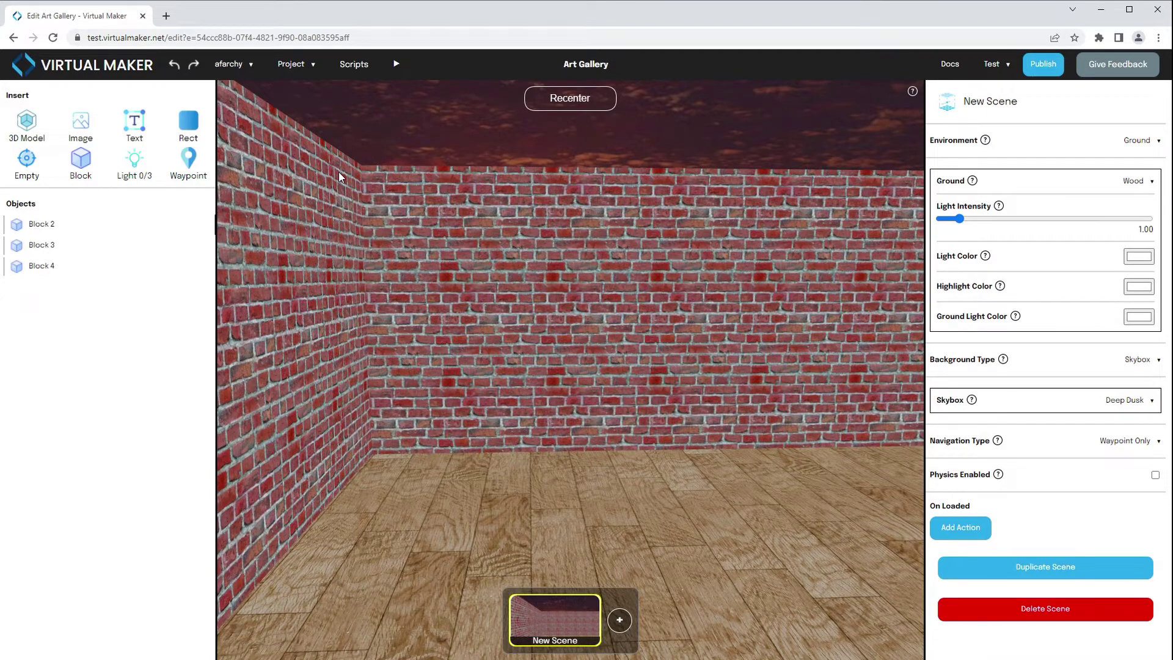
pyautogui.click(456, 346)
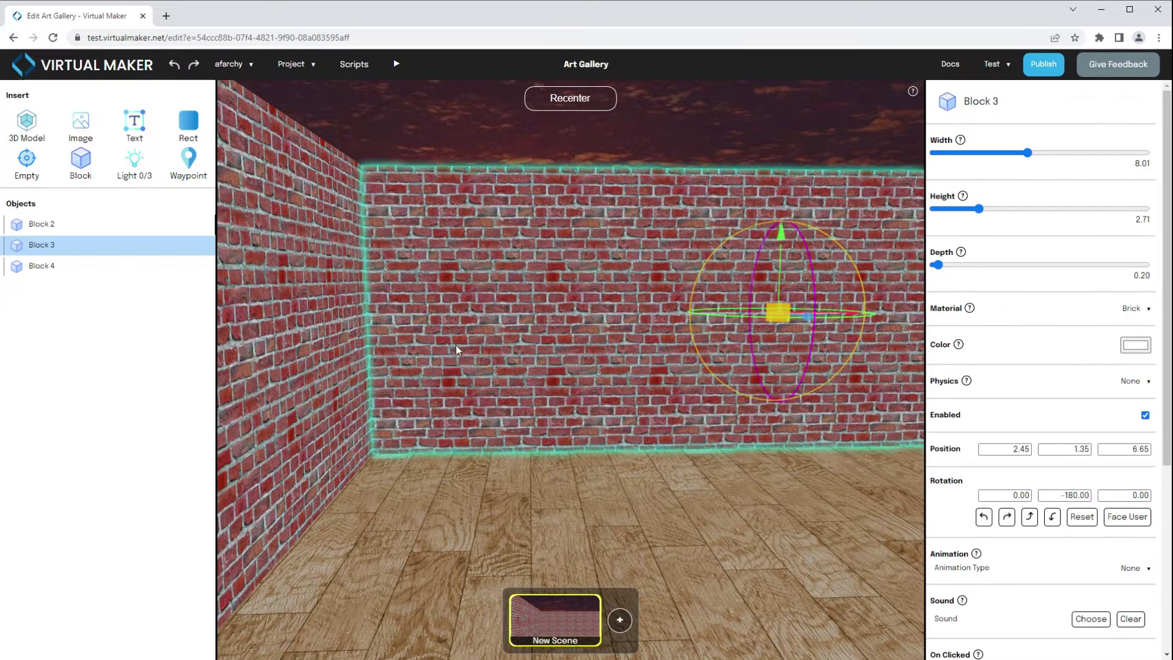
pyautogui.click(397, 66)
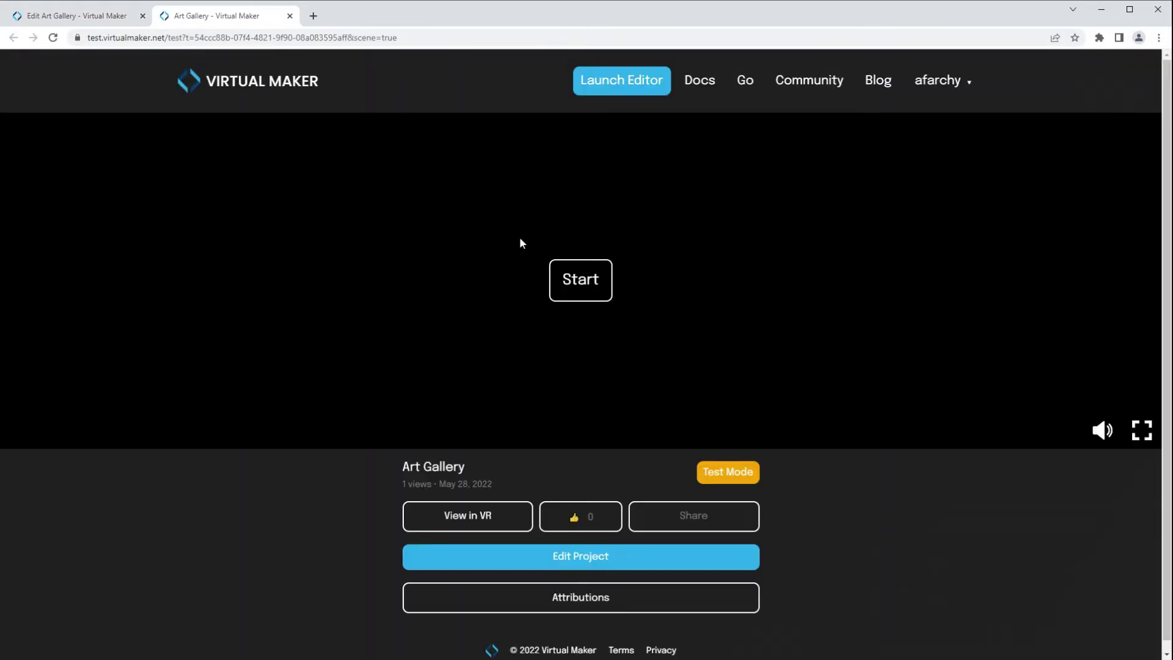
pyautogui.click(580, 281)
pyautogui.click(581, 333)
pyautogui.moveTo(582, 385); pyautogui.dragTo(482, 586)
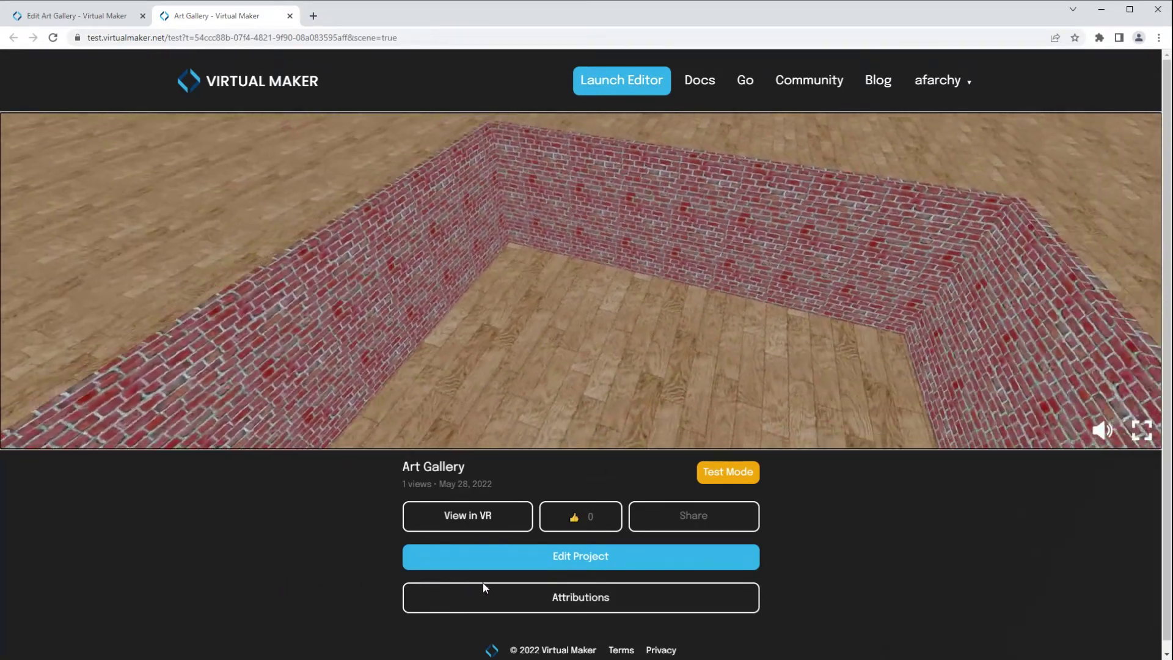
# Return to the scene editor and set the scene's navigation type to Walk.
pyautogui.click(120, 14)
pyautogui.click(837, 367)
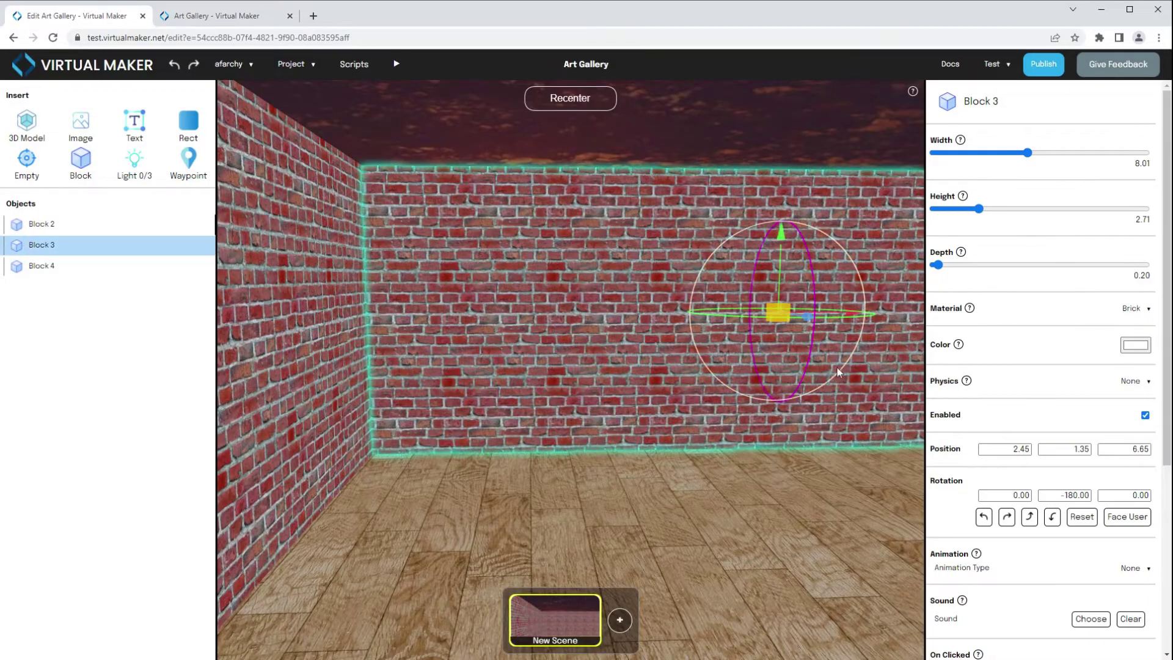
pyautogui.click(556, 629)
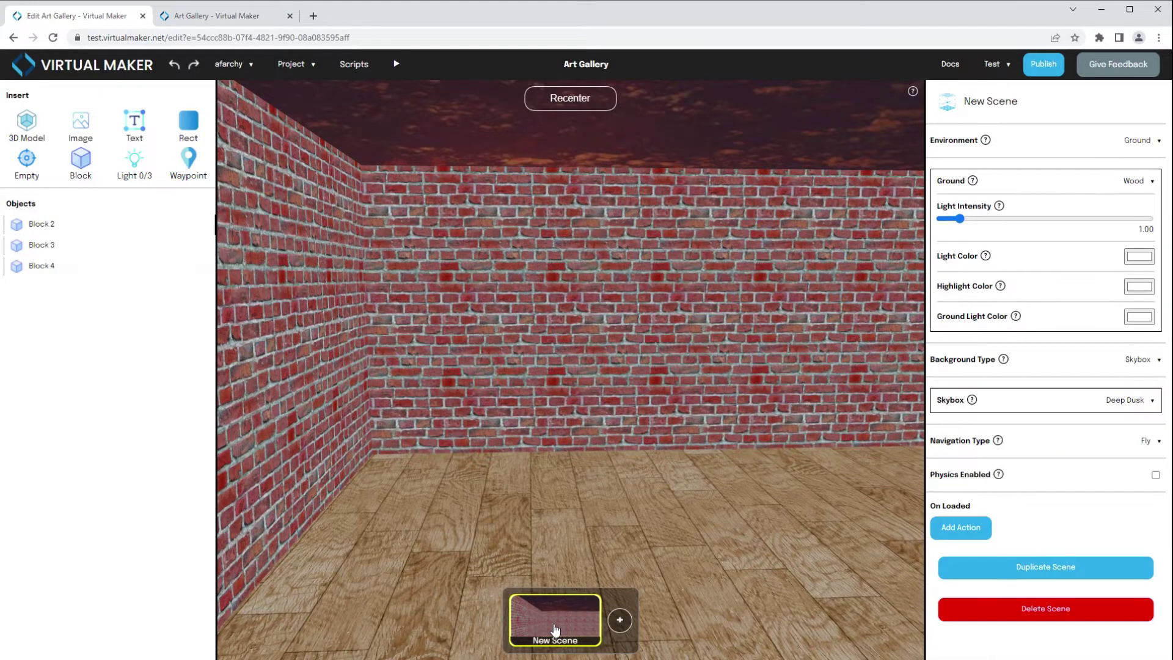
pyautogui.click(1156, 445)
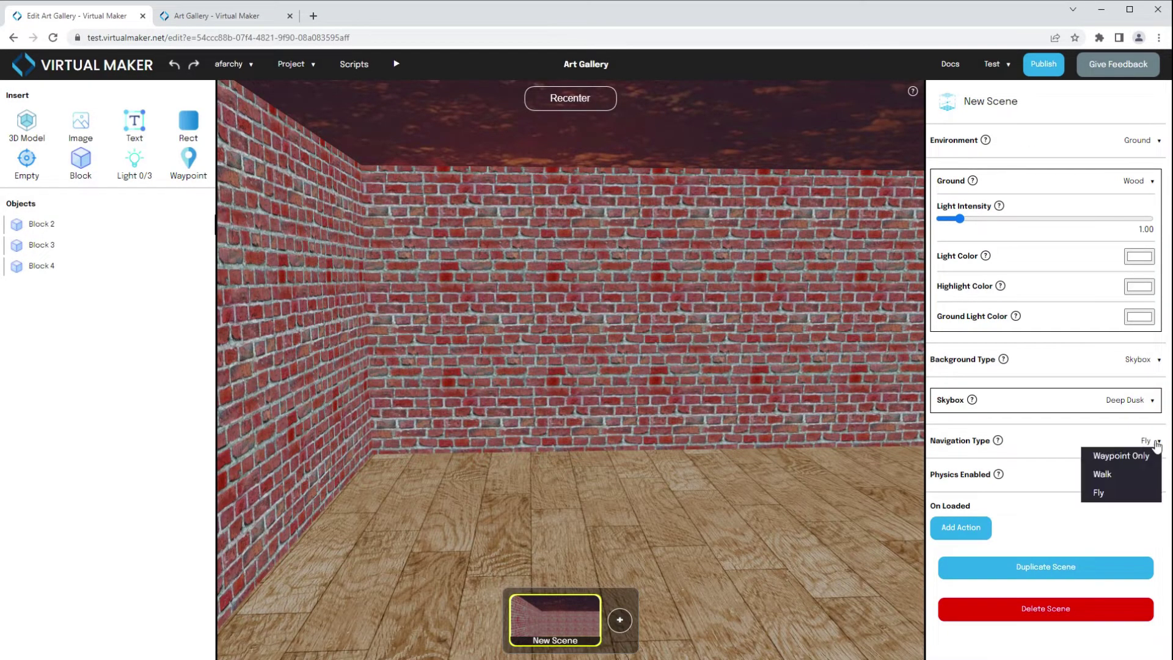
pyautogui.click(1144, 480)
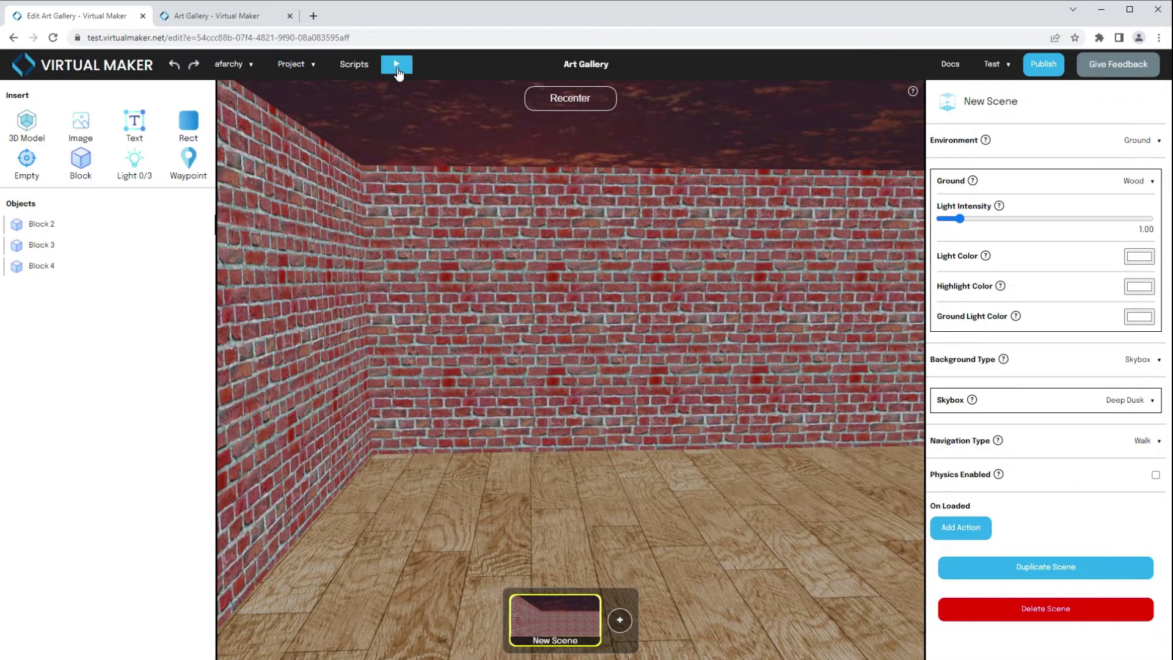
# Run the scene in test mode again and walk through the brick-walled room while looking around.
pyautogui.click(397, 72)
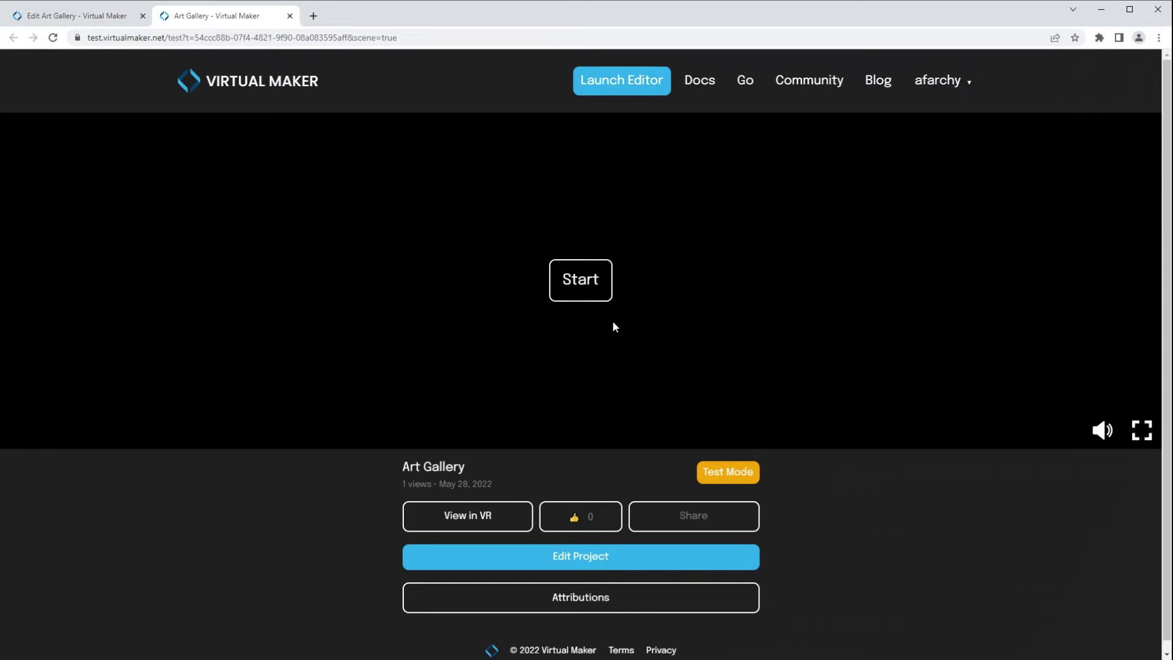
pyautogui.click(587, 272)
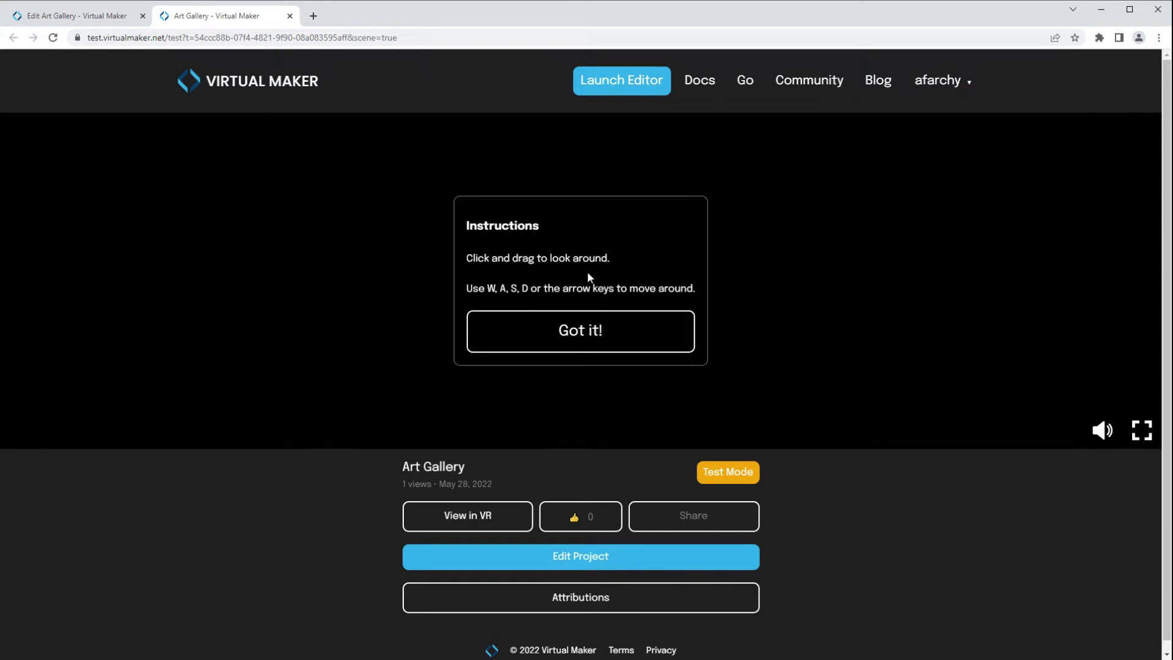
pyautogui.click(563, 332)
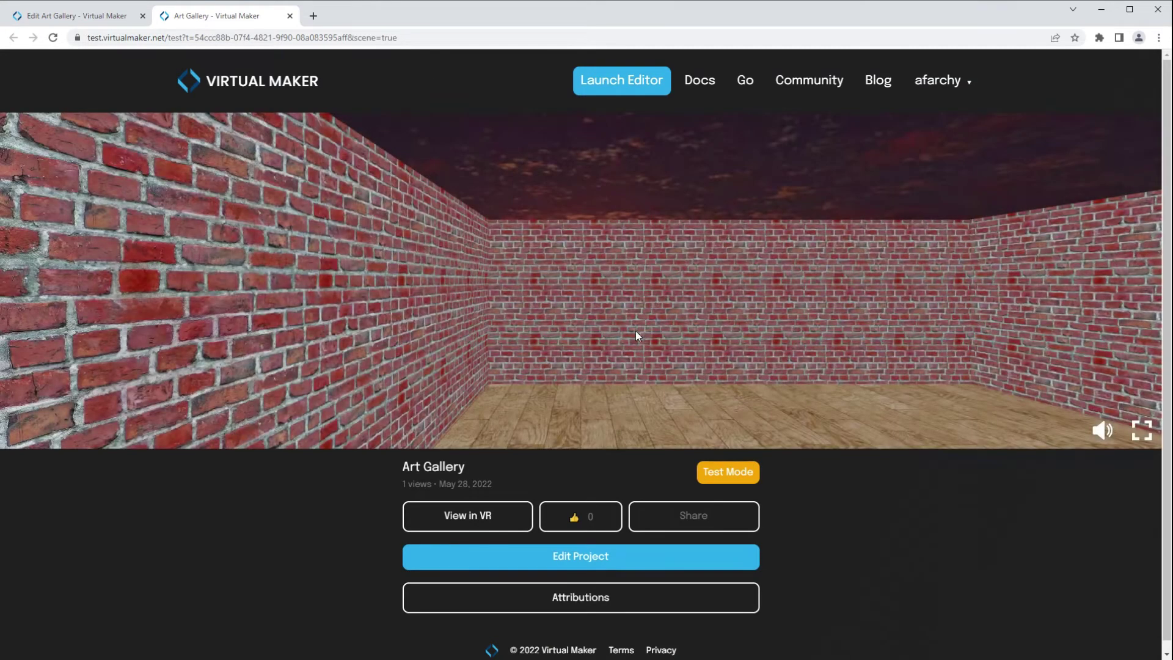
pyautogui.press('w')
pyautogui.moveTo(636, 332); pyautogui.dragTo(595, 362)
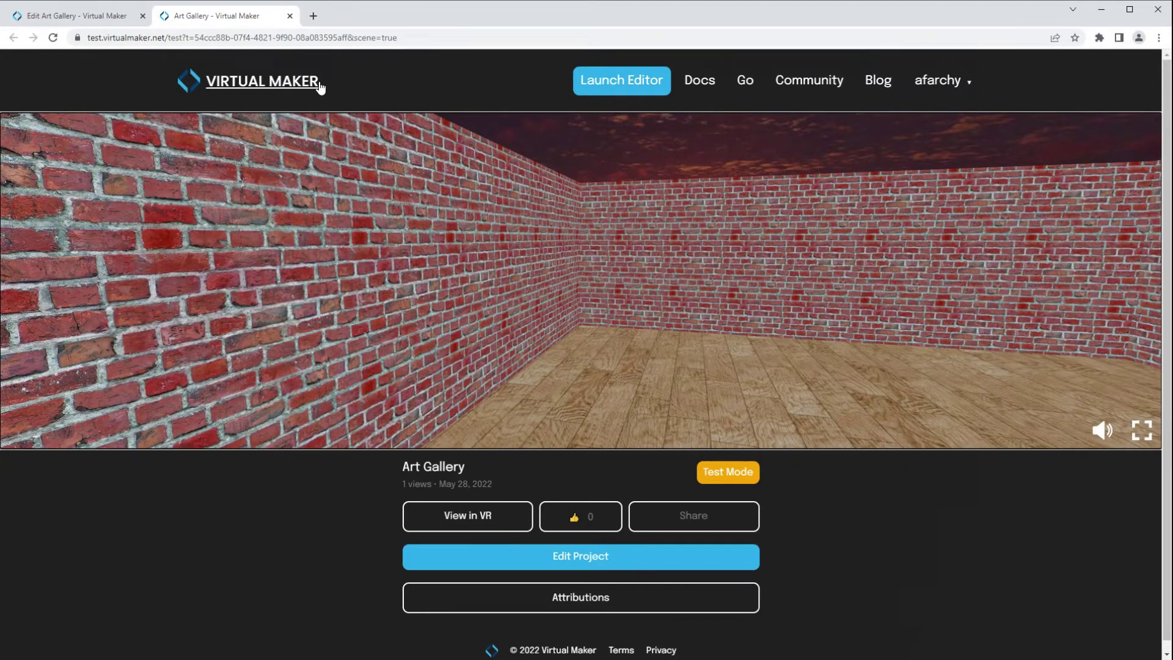
pyautogui.click(496, 519)
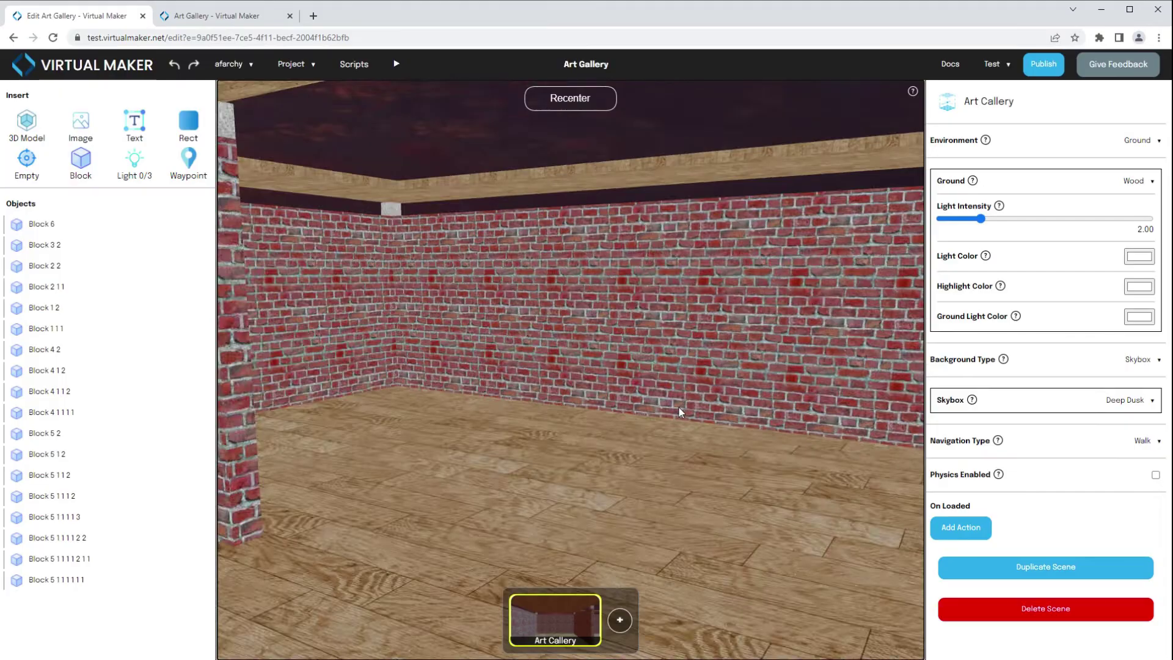
# Upload the image file picasso_00.jpg and insert it into the gallery scene.
pyautogui.moveTo(679, 408); pyautogui.dragTo(409, 423)
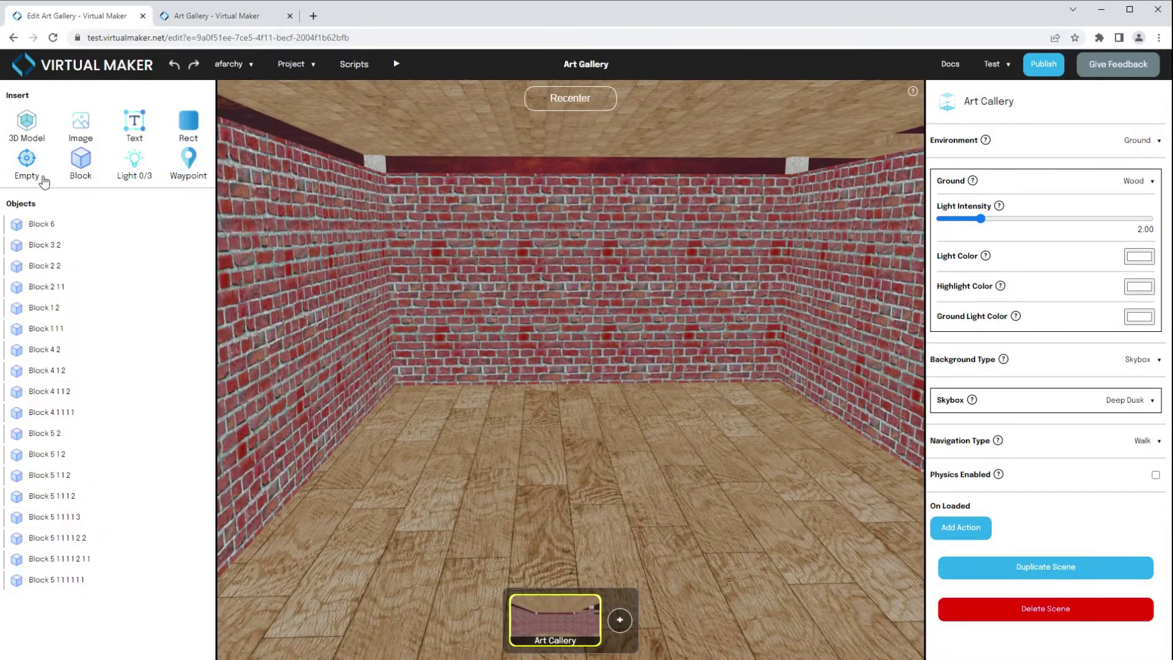
pyautogui.click(69, 130)
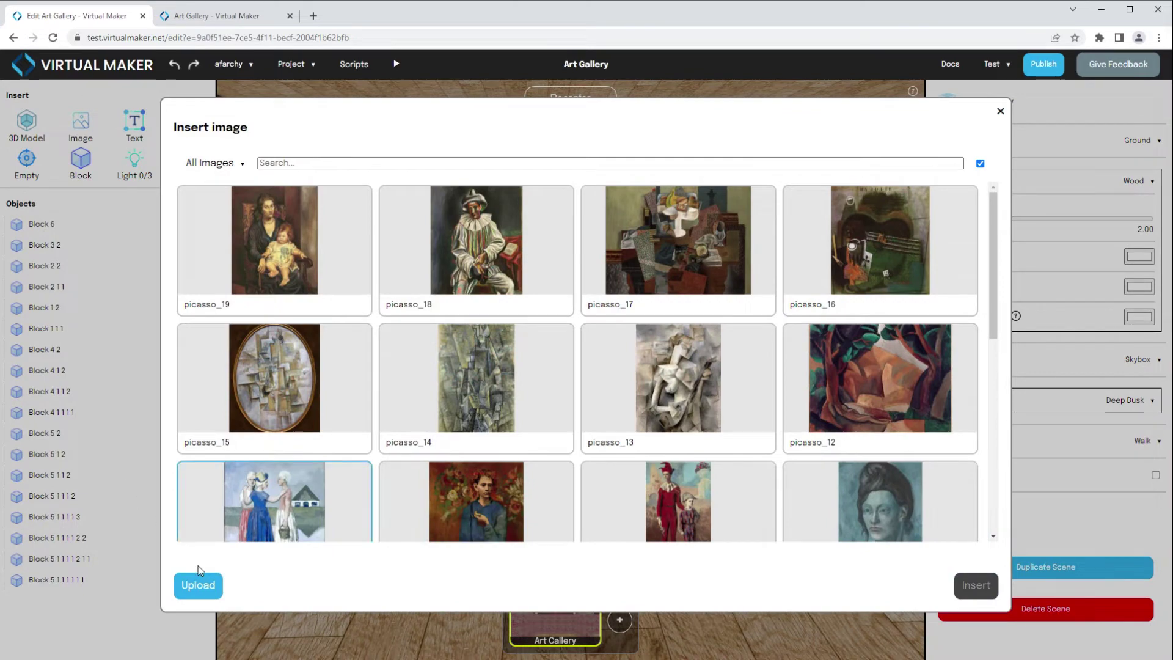
pyautogui.click(199, 585)
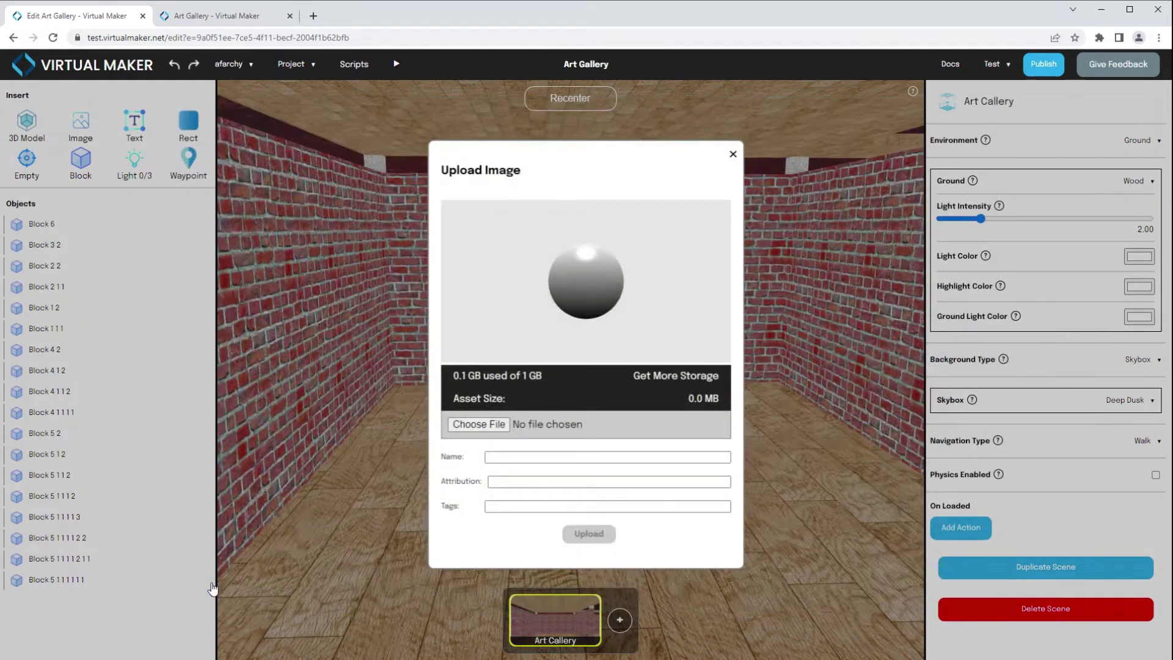
pyautogui.click(463, 427)
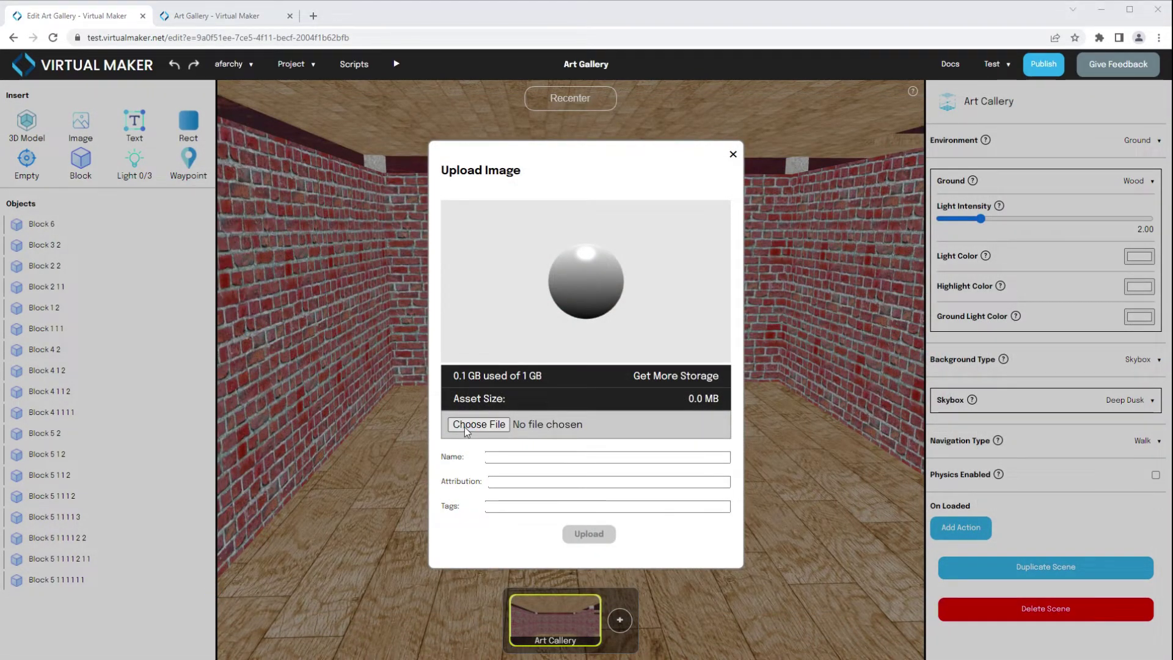
pyautogui.doubleClick(159, 122)
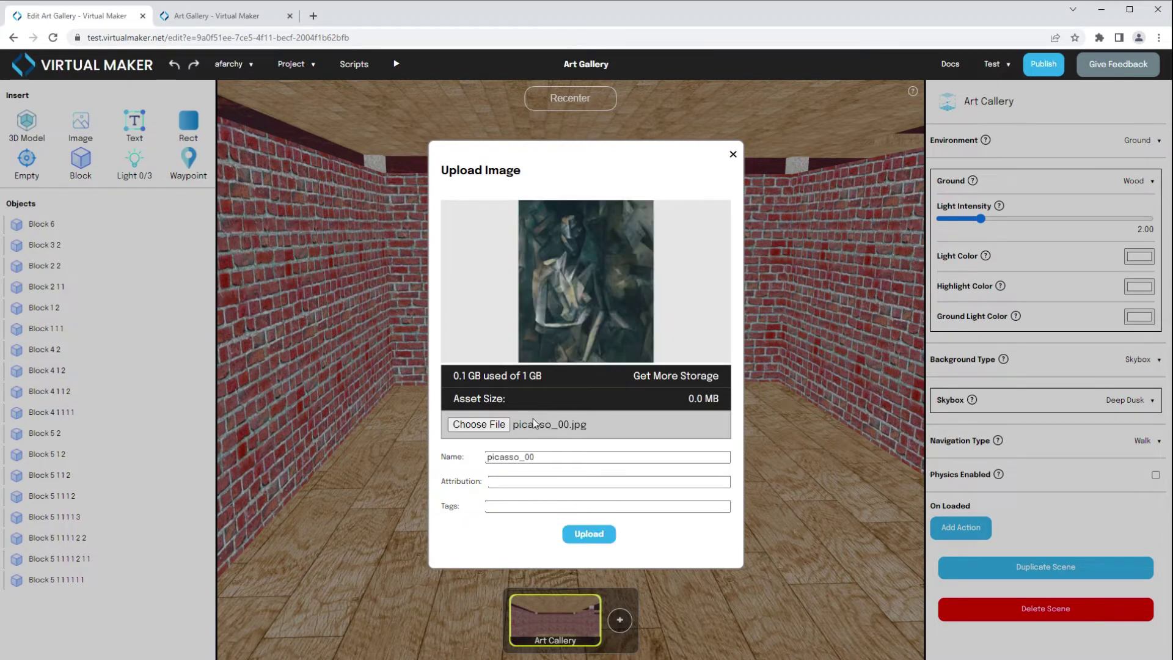
pyautogui.click(590, 534)
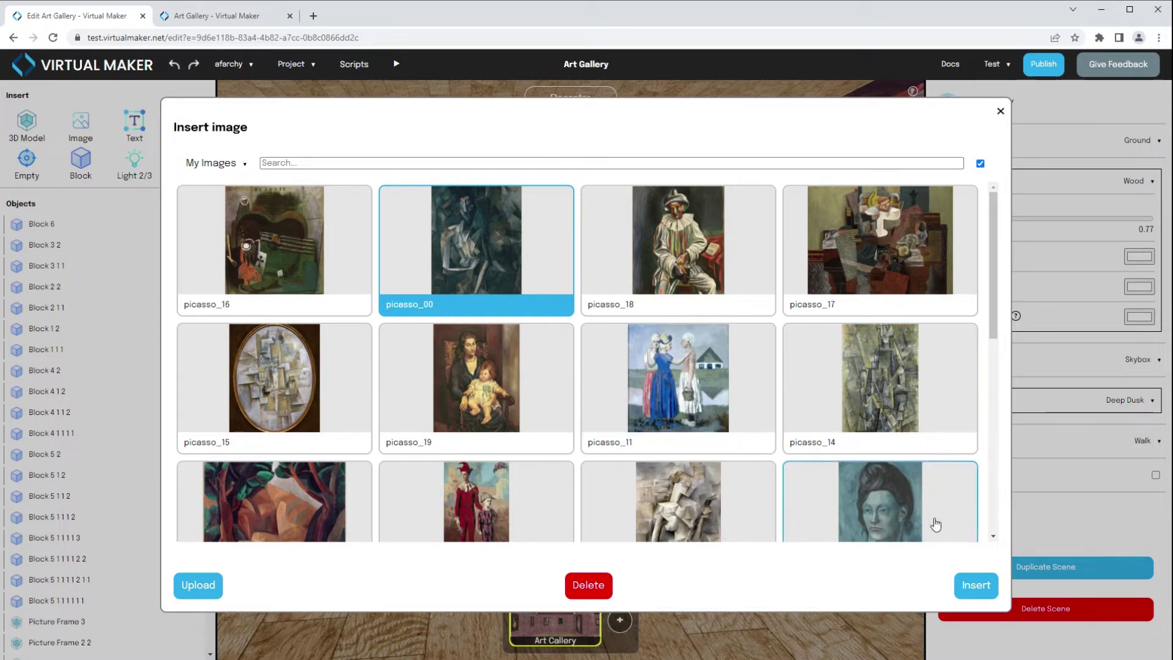
pyautogui.click(975, 589)
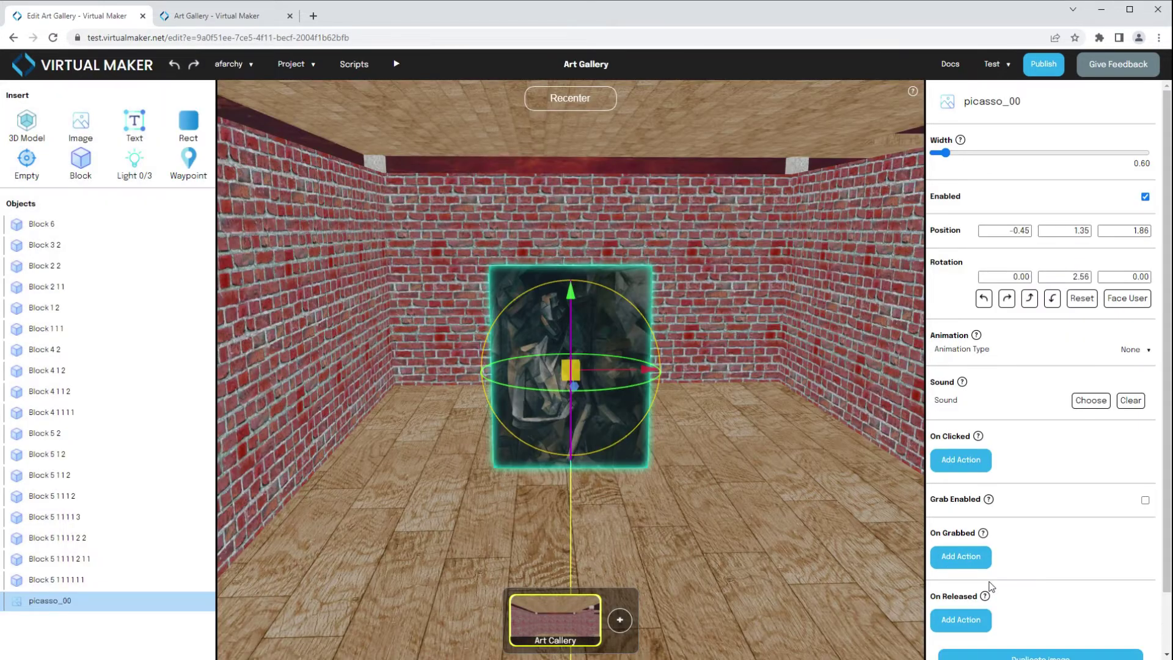
# Hang picasso_00 flat on the adjacent side brick wall with a Y rotation of -90 and a width of 0.91.
pyautogui.moveTo(583, 366); pyautogui.dragTo(338, 355)
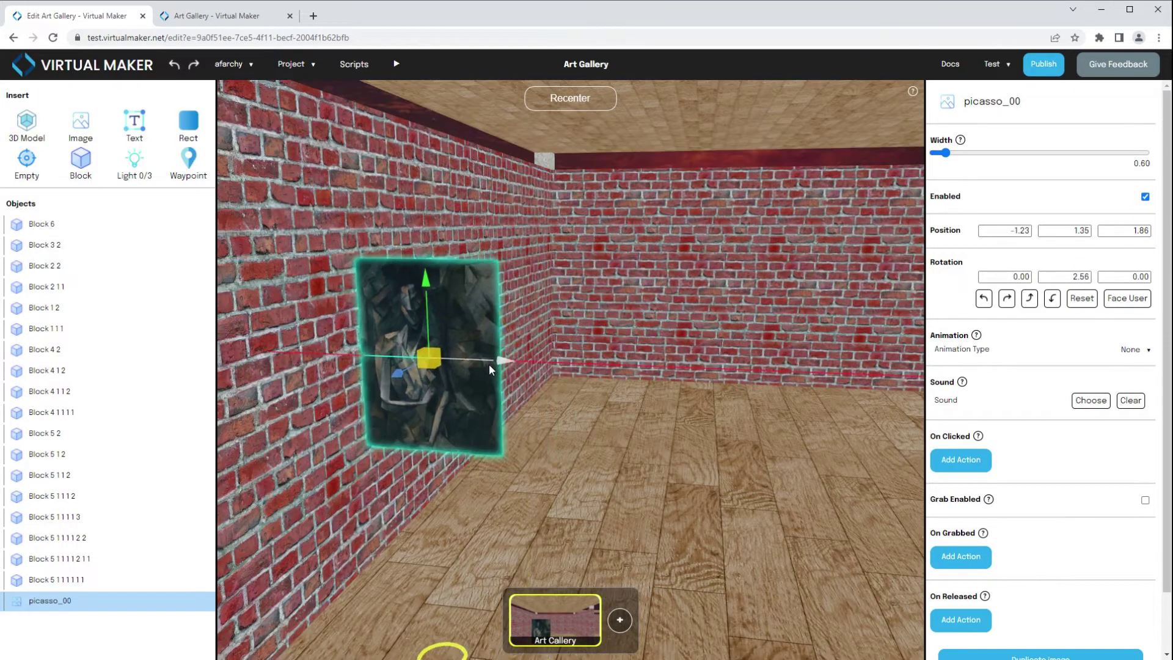
pyautogui.click(986, 301)
pyautogui.moveTo(342, 358); pyautogui.dragTo(508, 354)
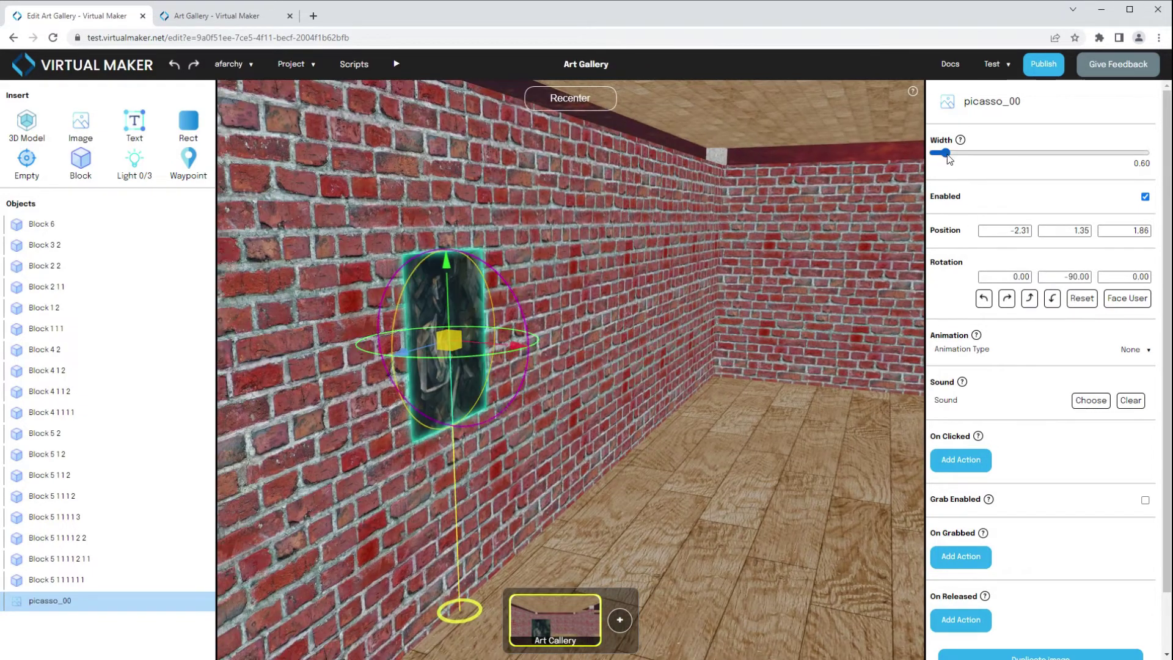
pyautogui.moveTo(945, 153); pyautogui.dragTo(952, 156)
pyautogui.moveTo(608, 479); pyautogui.dragTo(717, 475)
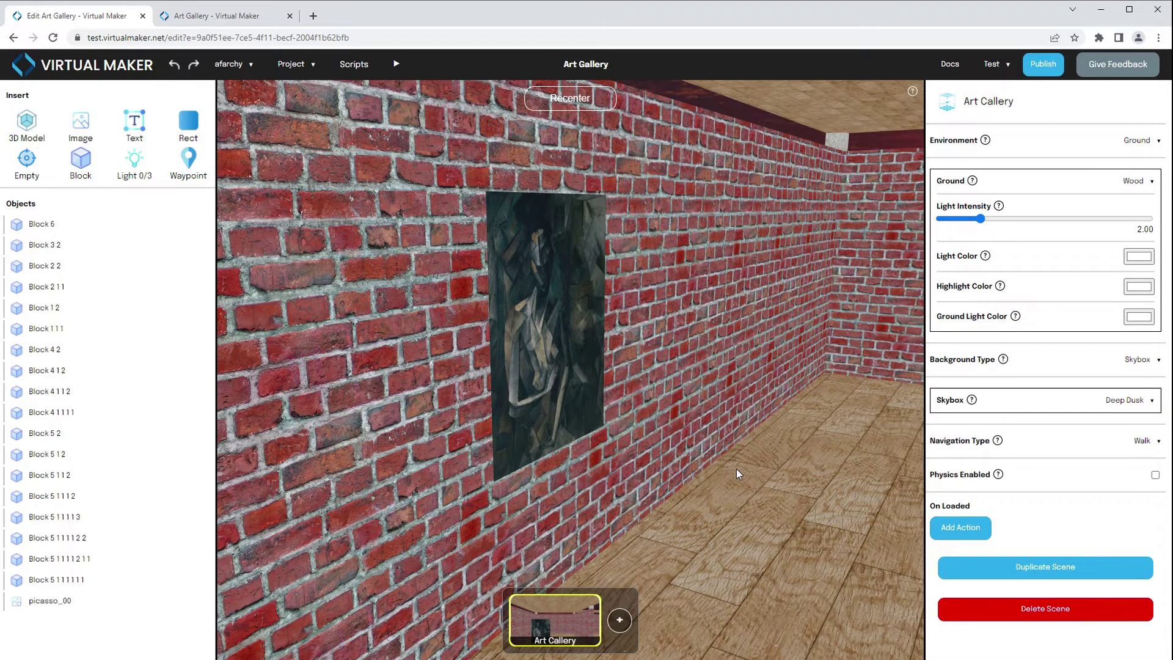
# Search the 3D models for "frame" and insert the Frame 01 C picture frame model.
pyautogui.click(27, 122)
pyautogui.click(308, 164)
pyautogui.write('frame')
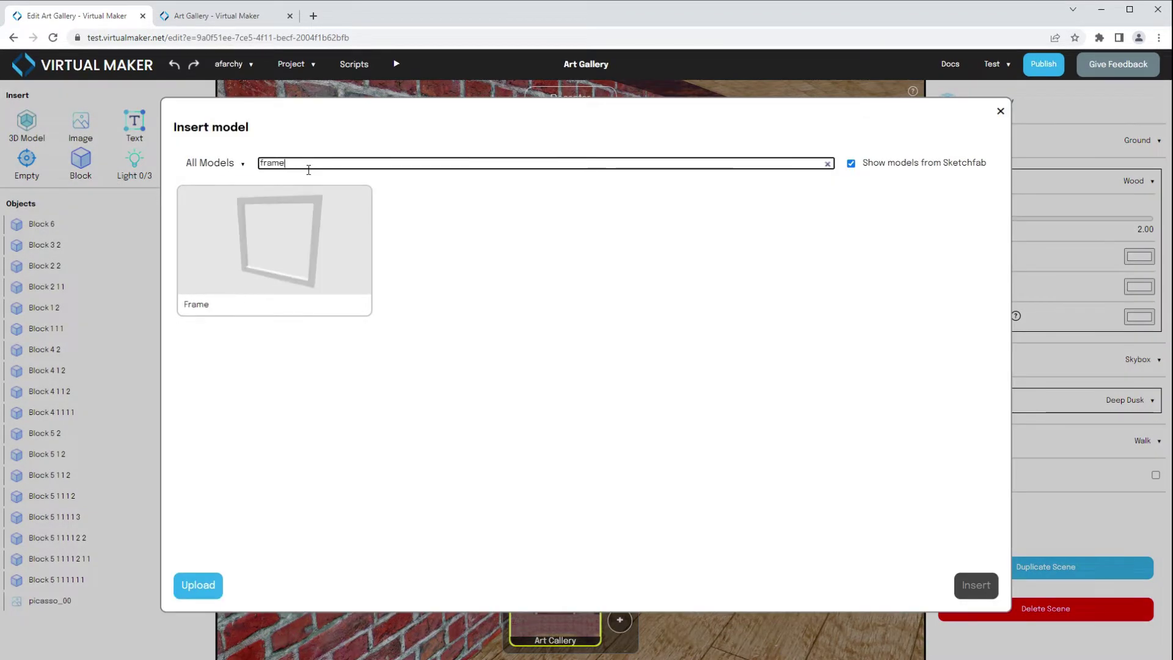
pyautogui.scroll(-3, 449, 315)
pyautogui.scroll(-6, 448, 315)
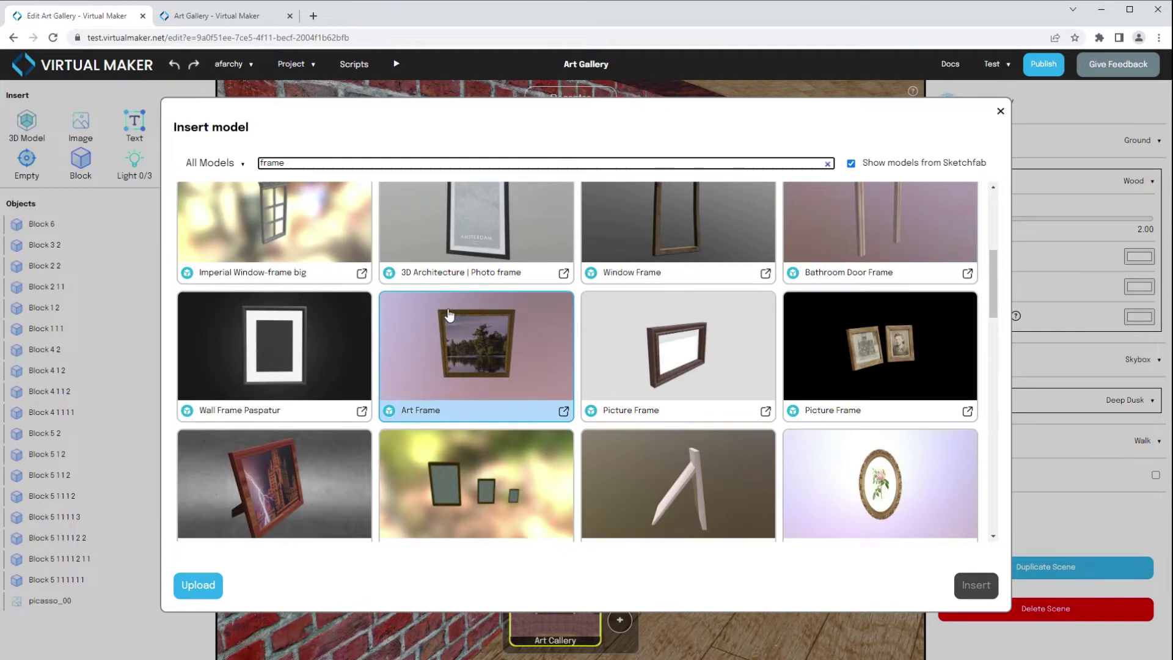
pyautogui.scroll(-5, 449, 315)
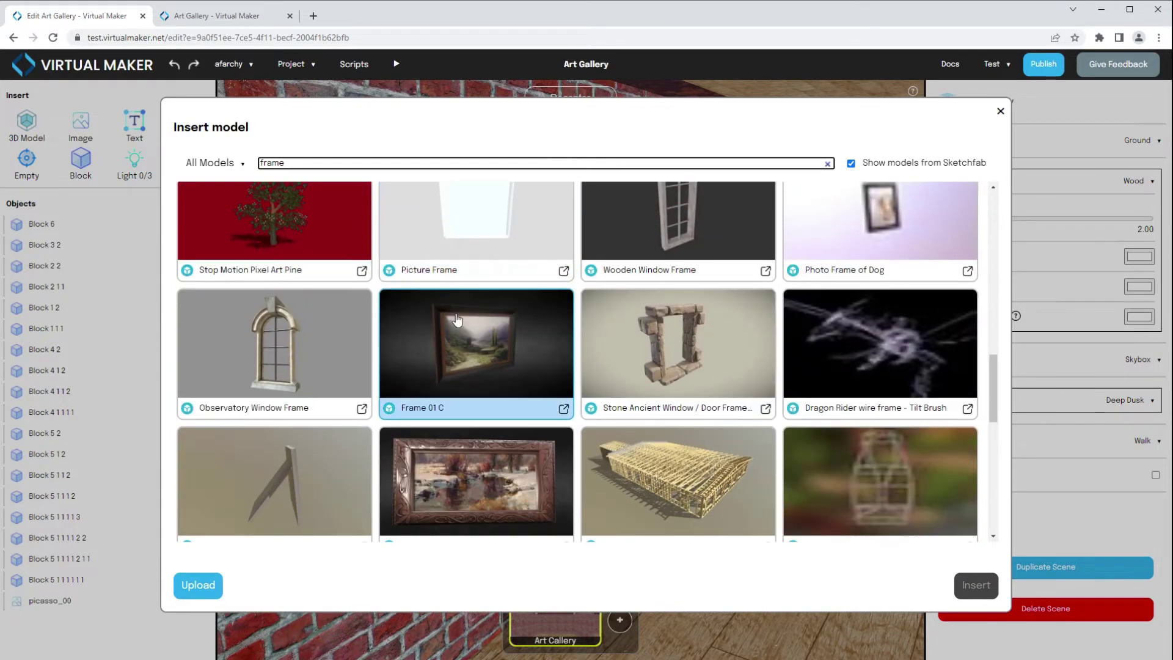
pyautogui.doubleClick(449, 314)
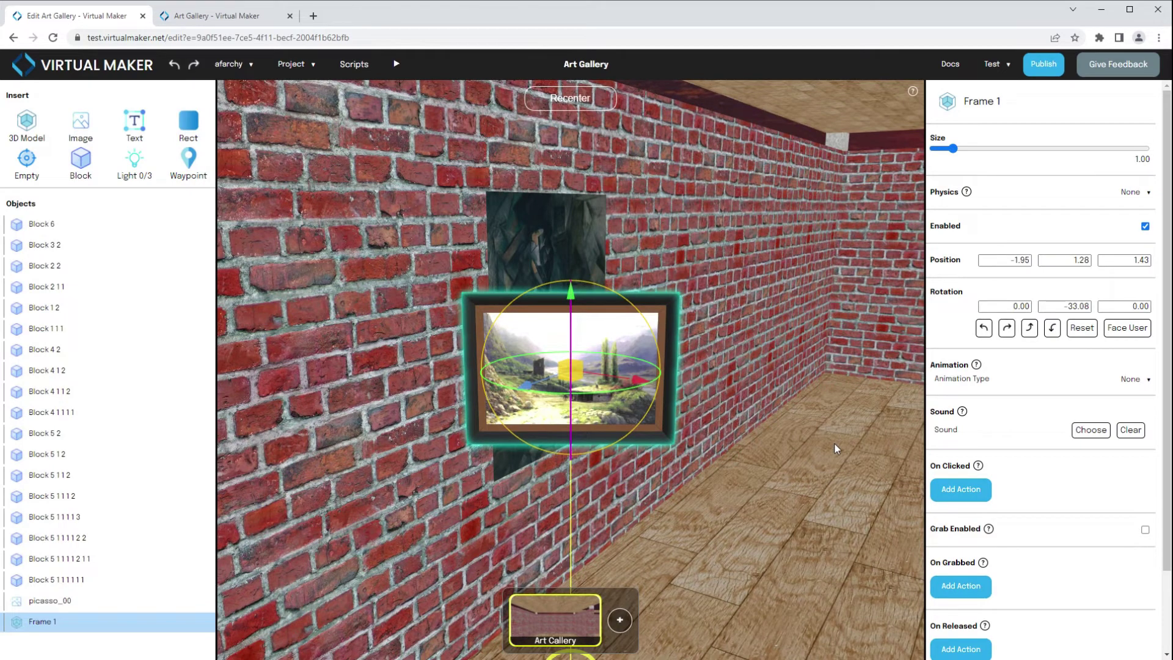
# Reset the frame's rotation, set its Z rotation to 90 and enlarge its size to 1.40.
pyautogui.click(1086, 322)
pyautogui.moveTo(1117, 307); pyautogui.dragTo(1165, 309)
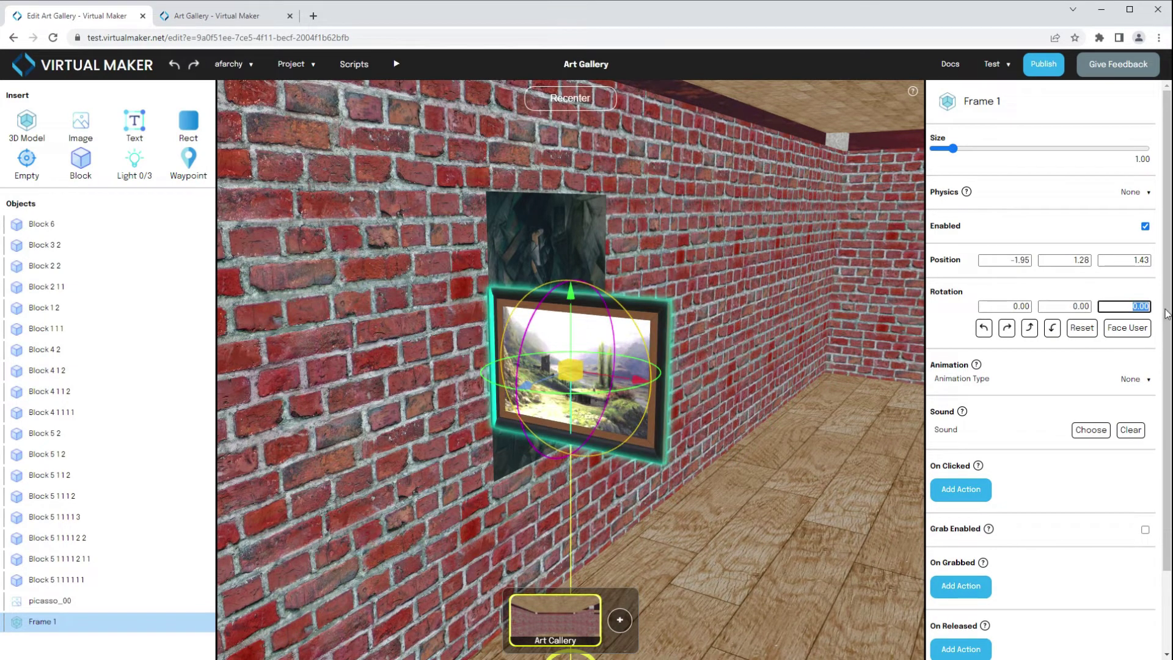
pyautogui.write('90')
pyautogui.moveTo(952, 149); pyautogui.dragTo(961, 148)
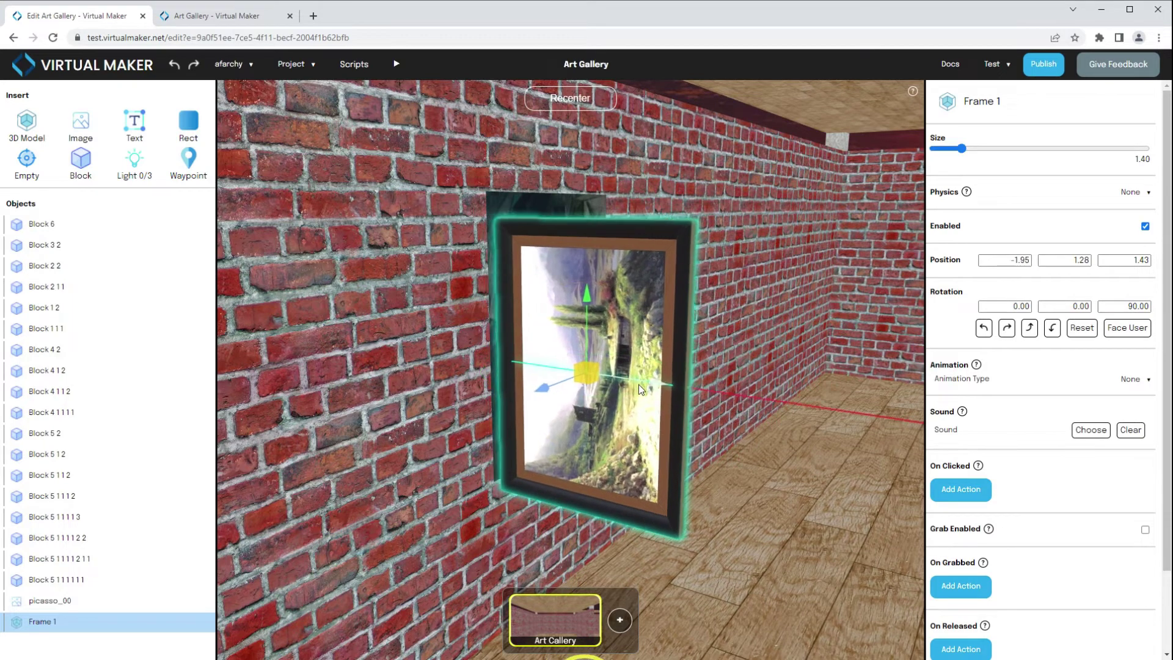
# Turn the frame about its vertical axis to a Y rotation of -45.
pyautogui.click(988, 327)
pyautogui.click(1005, 328)
pyautogui.click(1005, 328)
# Pull picasso_00 away from the wall in front of the frame and nest it under Frame 1.
pyautogui.click(592, 205)
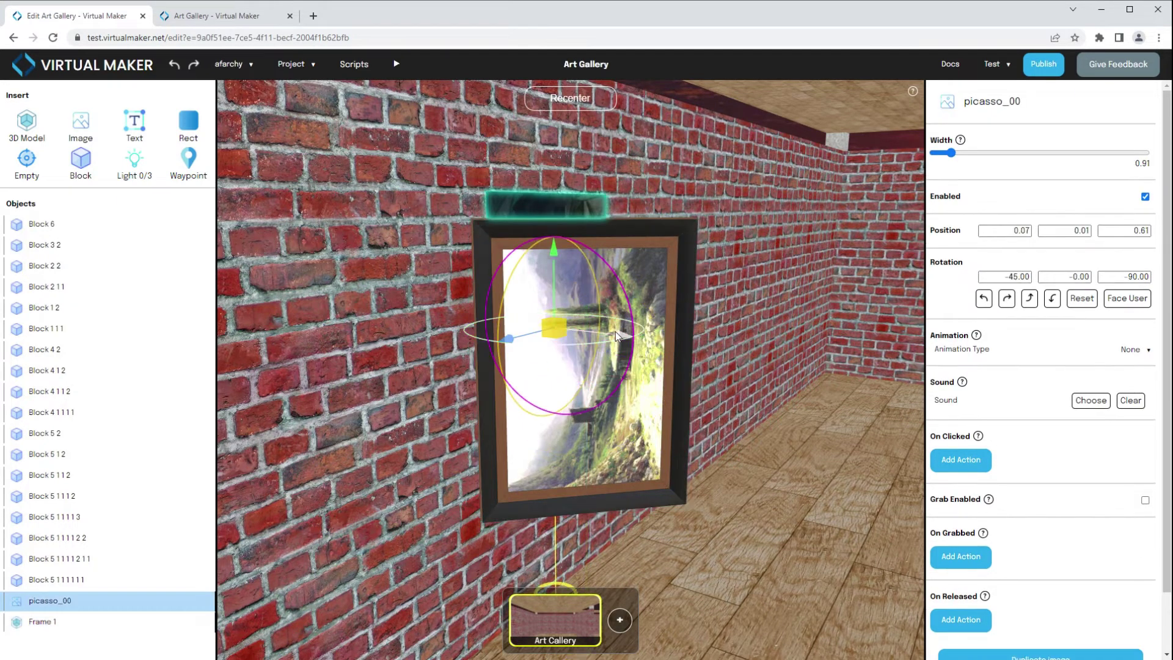
pyautogui.moveTo(614, 331); pyautogui.dragTo(698, 386)
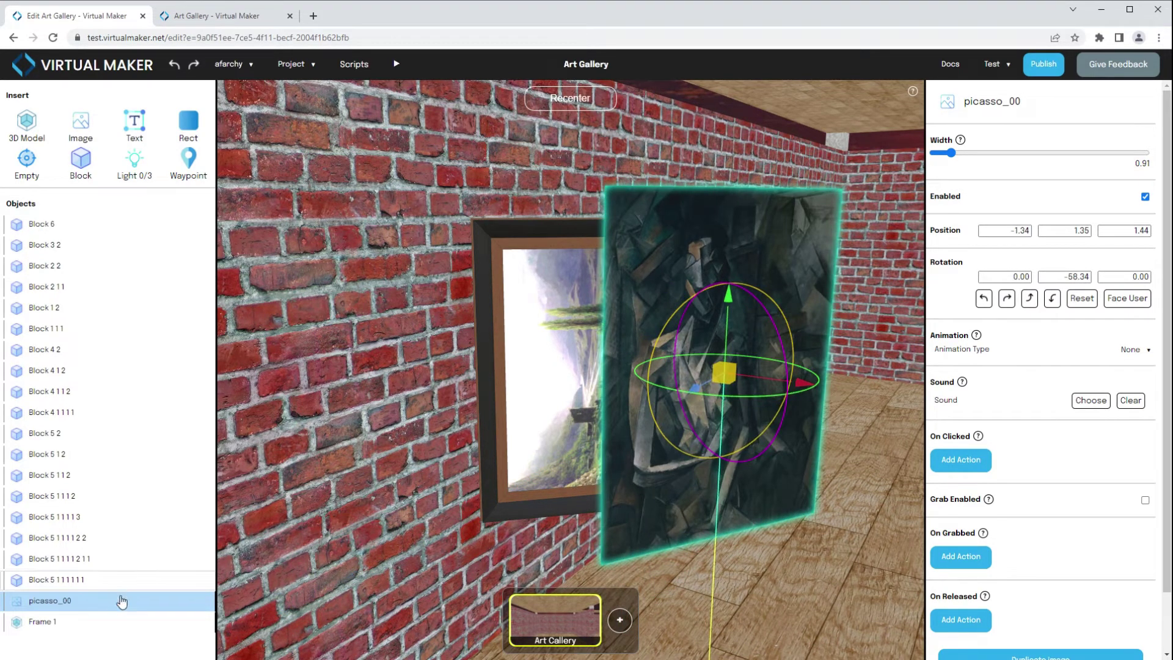
pyautogui.moveTo(64, 612); pyautogui.dragTo(86, 623)
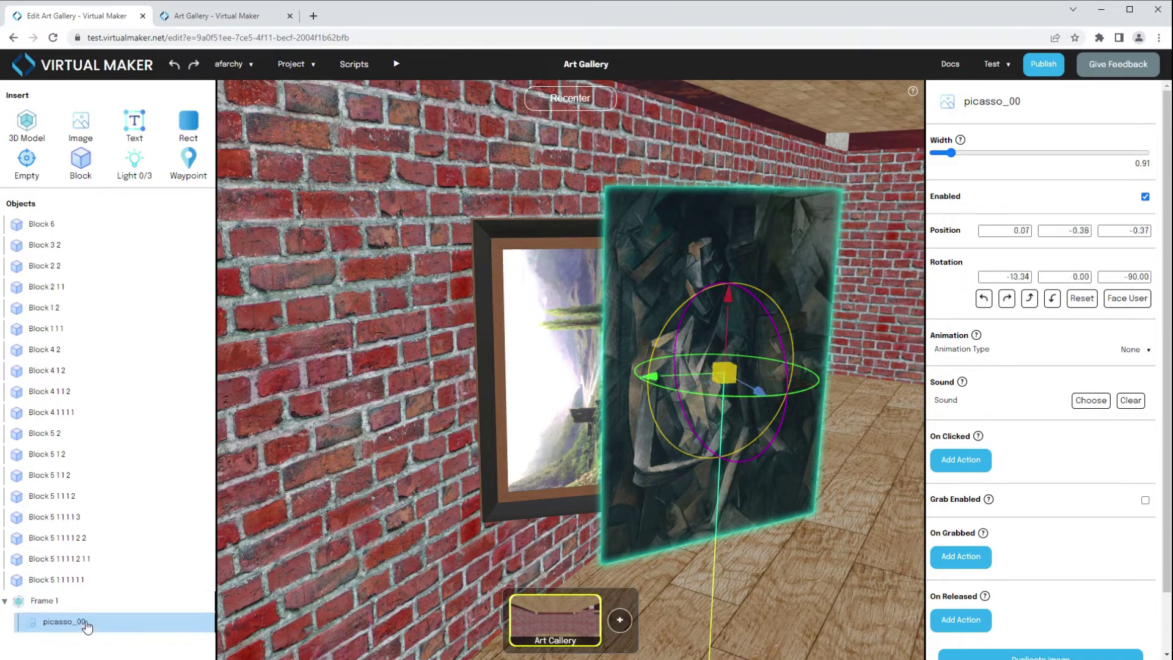
# Move Frame 1 slightly together with its nested painting.
pyautogui.click(60, 602)
pyautogui.moveTo(590, 377)
pyautogui.mouseDown()
pyautogui.moveTo(610, 366)
pyautogui.moveTo(603, 400)
pyautogui.moveTo(573, 356)
pyautogui.moveTo(592, 370)
pyautogui.mouseUp()
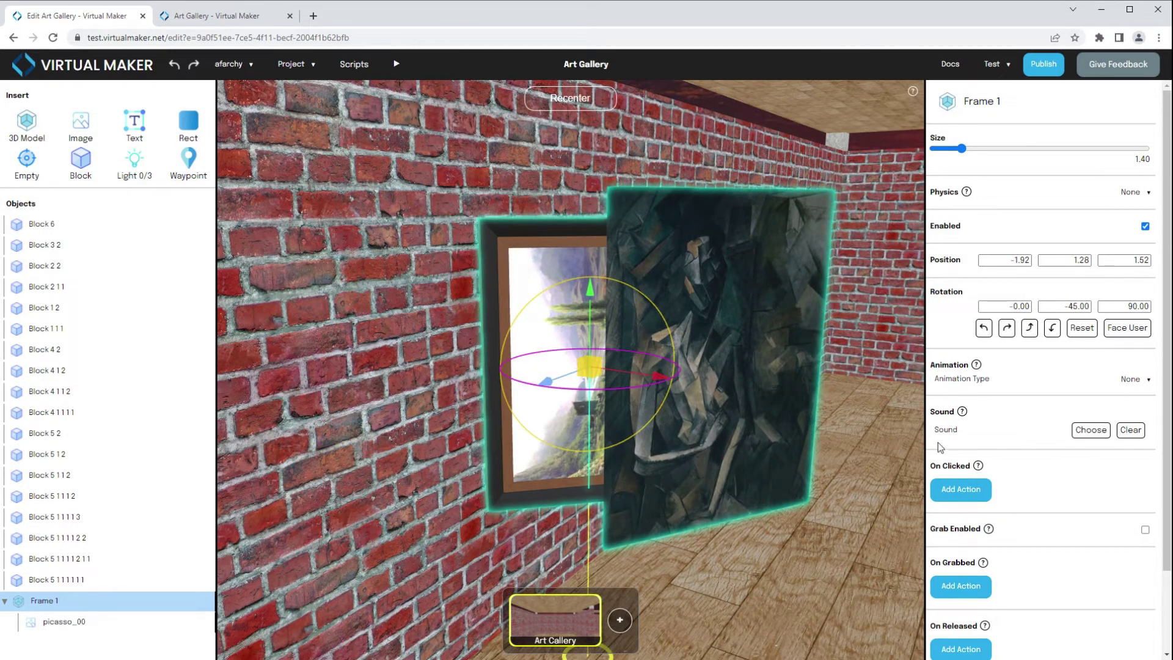
# Set the nested picasso_00 painting's X position to 0.
pyautogui.click(807, 295)
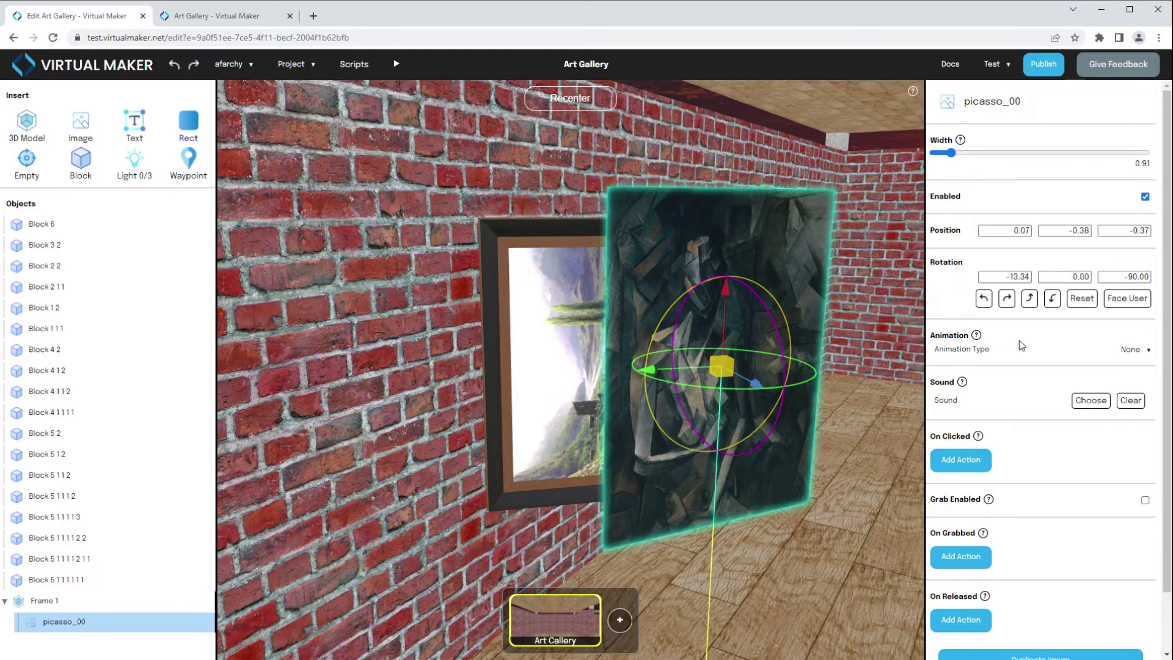
pyautogui.moveTo(1012, 236); pyautogui.dragTo(1057, 236)
pyautogui.write('0')
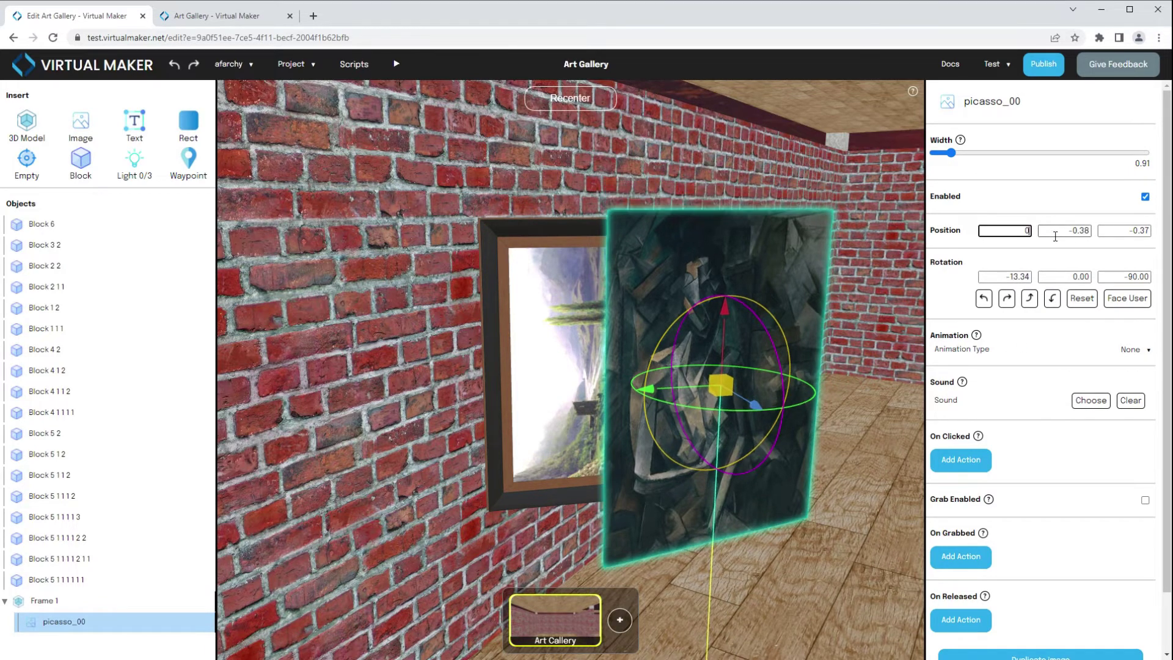
# Set the nested picasso_00 painting's Y and Z positions to 0 so it sits centred inside Frame 1.
pyautogui.tripleClick(1055, 236)
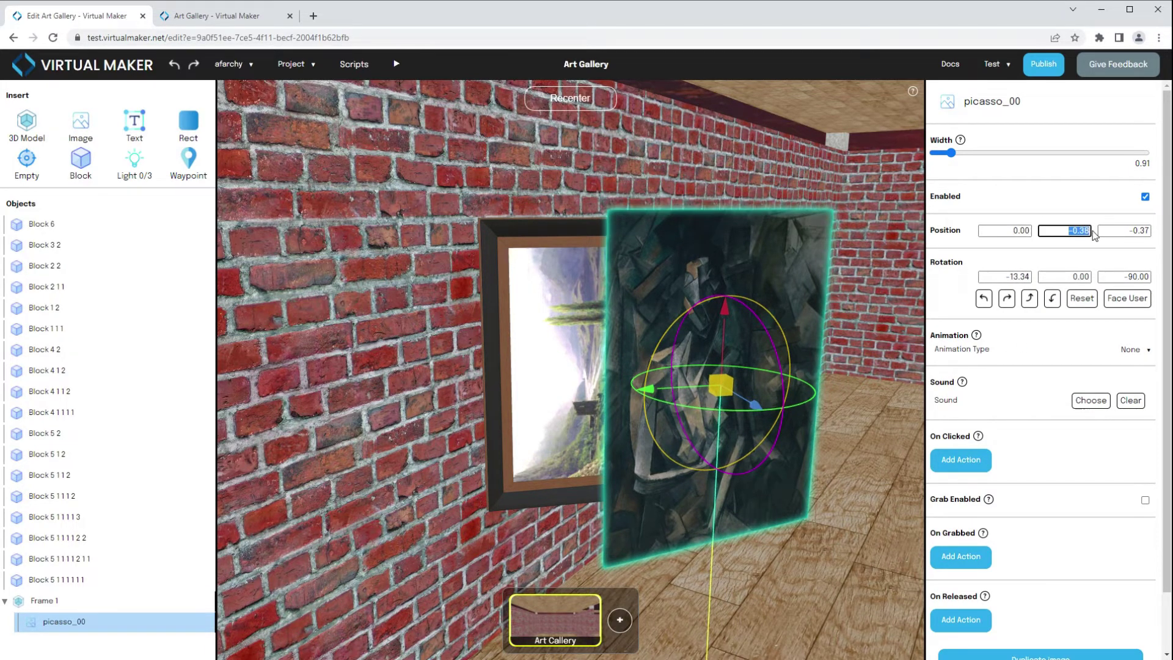
pyautogui.write('0')
pyautogui.tripleClick(1130, 235)
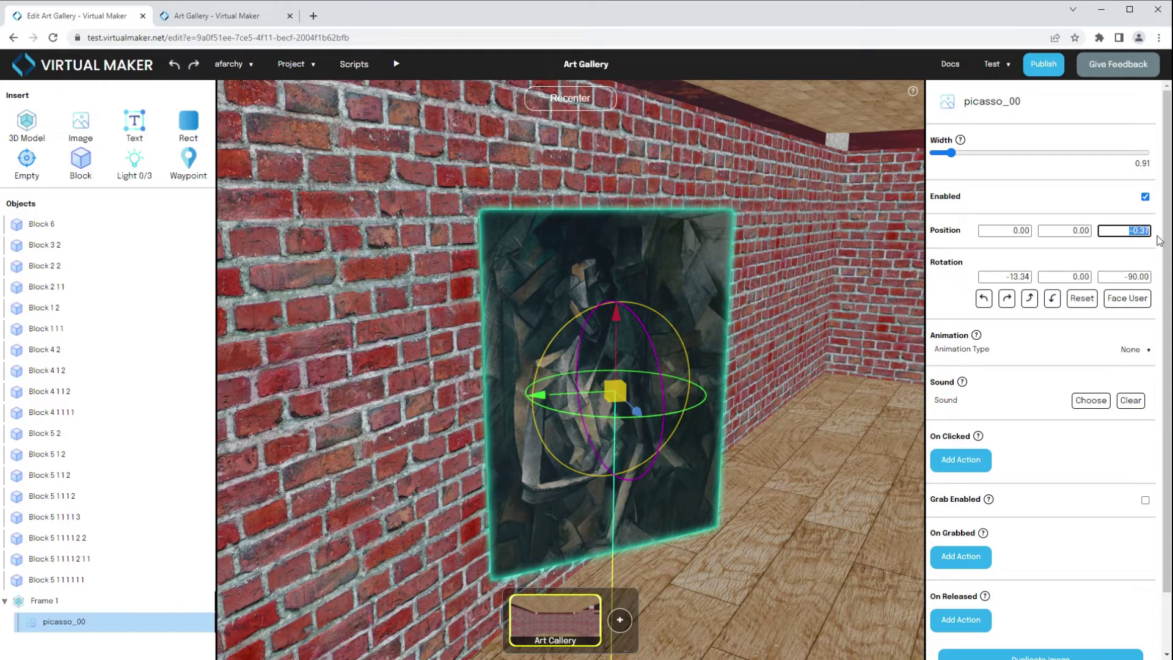
pyautogui.write('0')
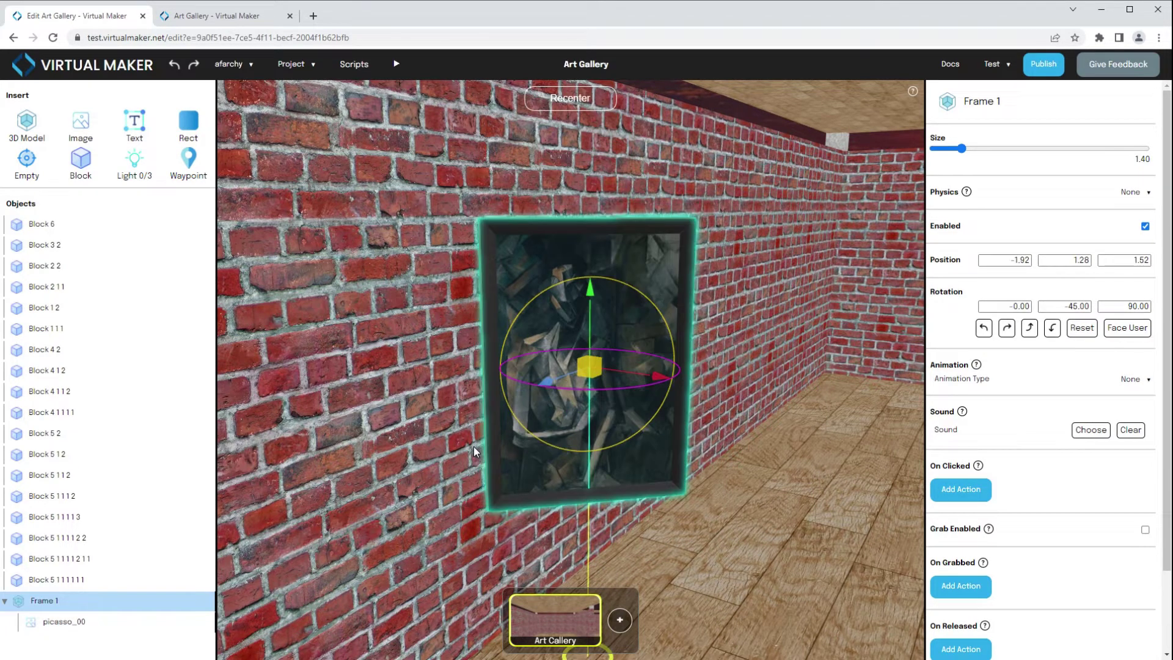
# Set Frame 1's Y rotation to -90 and move it with its painting back against the brick wall.
pyautogui.moveTo(585, 429); pyautogui.dragTo(482, 454)
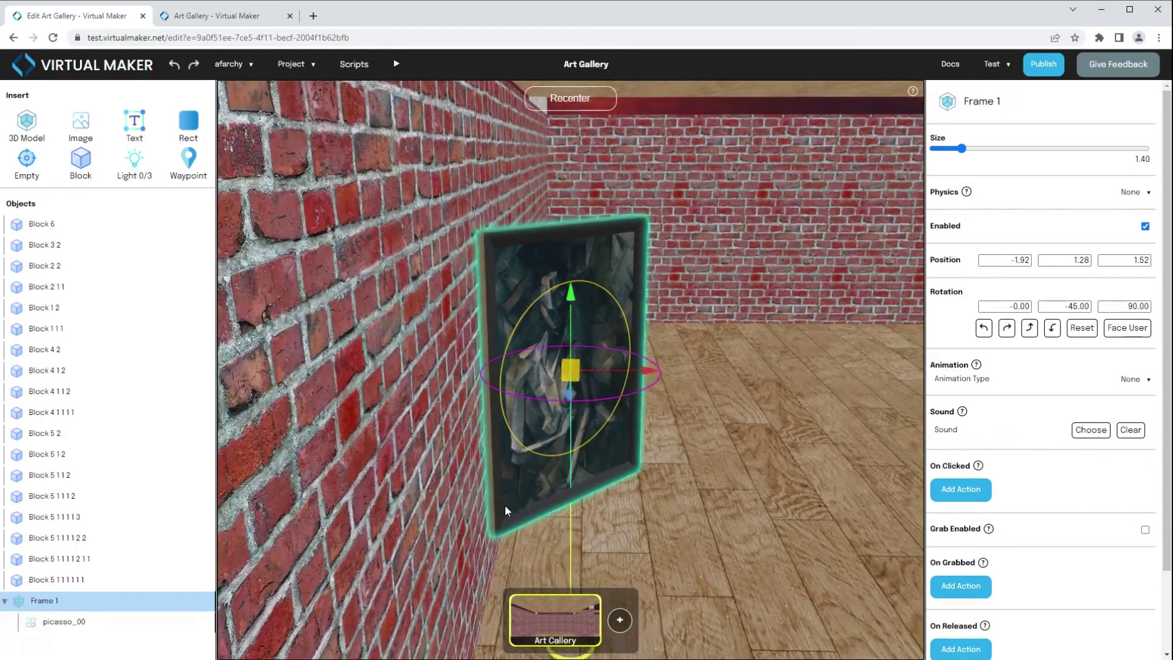
pyautogui.moveTo(505, 510); pyautogui.dragTo(481, 529)
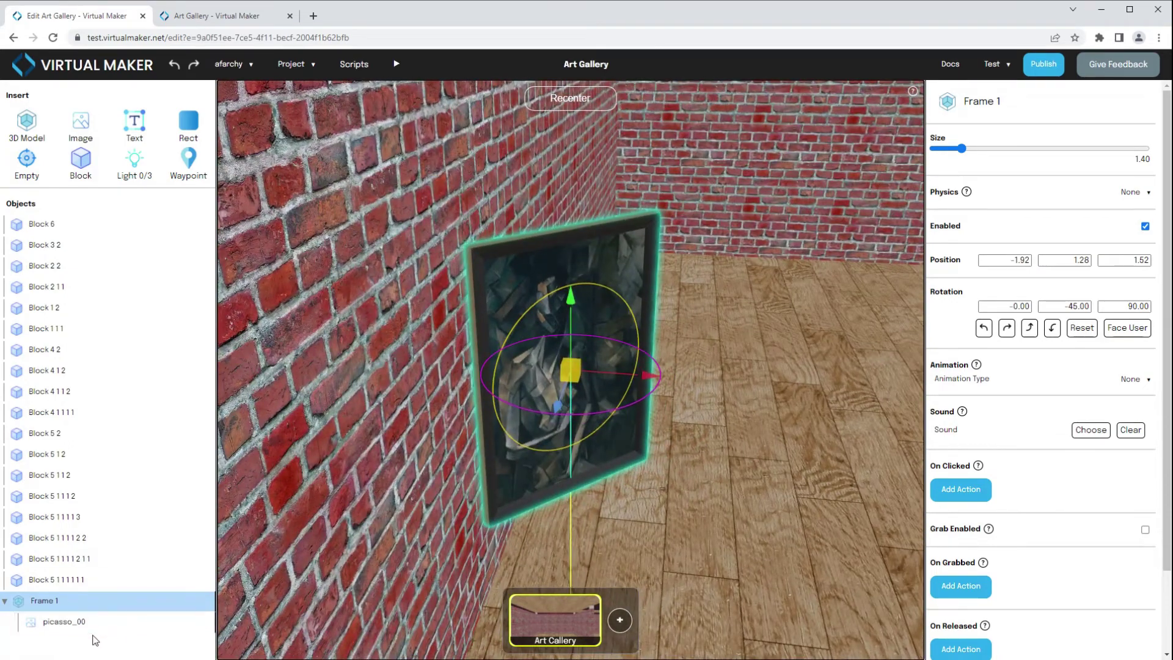
pyautogui.click(85, 623)
pyautogui.moveTo(605, 395); pyautogui.dragTo(610, 397)
pyautogui.click(646, 400)
pyautogui.moveTo(1045, 307); pyautogui.dragTo(1145, 302)
pyautogui.write('-90')
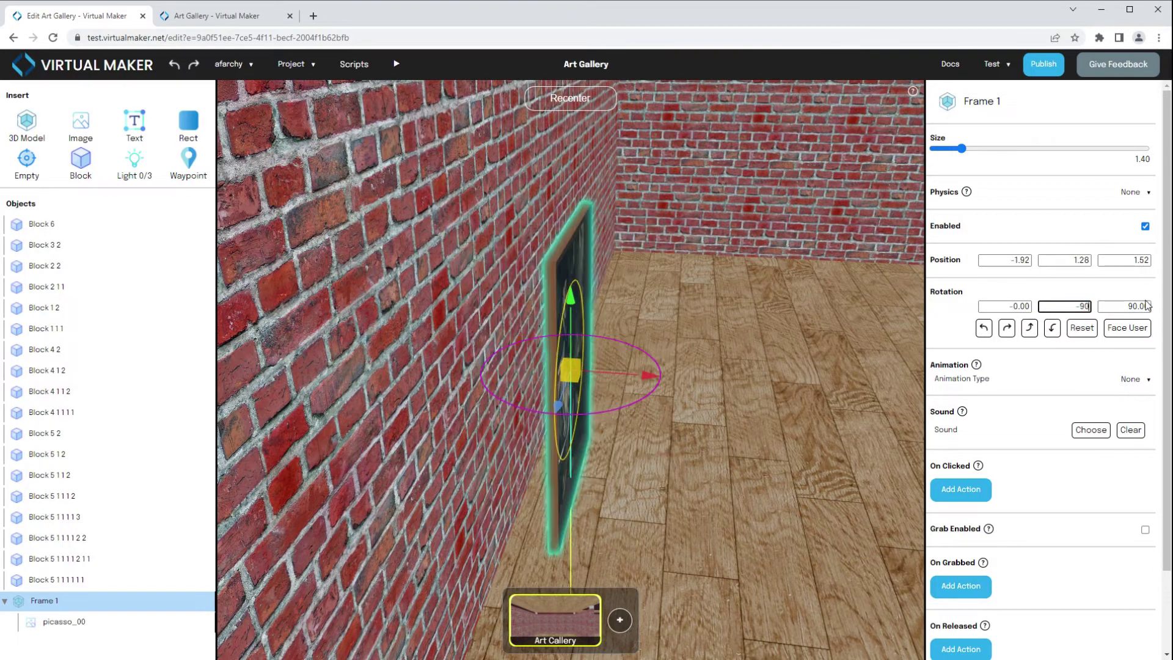
pyautogui.moveTo(639, 375); pyautogui.dragTo(510, 373)
pyautogui.click(546, 226)
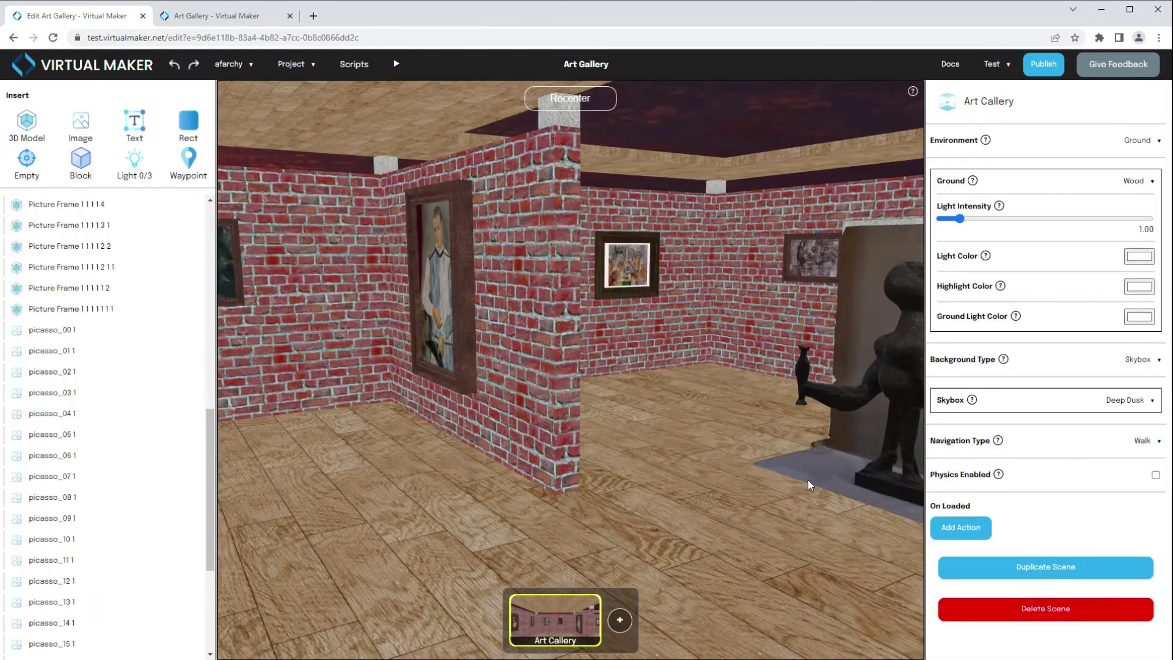
# Lower the Art Gallery scene's ground light intensity to 0.77.
pyautogui.moveTo(785, 485)
pyautogui.mouseDown()
pyautogui.moveTo(721, 480)
pyautogui.moveTo(822, 484)
pyautogui.mouseUp()
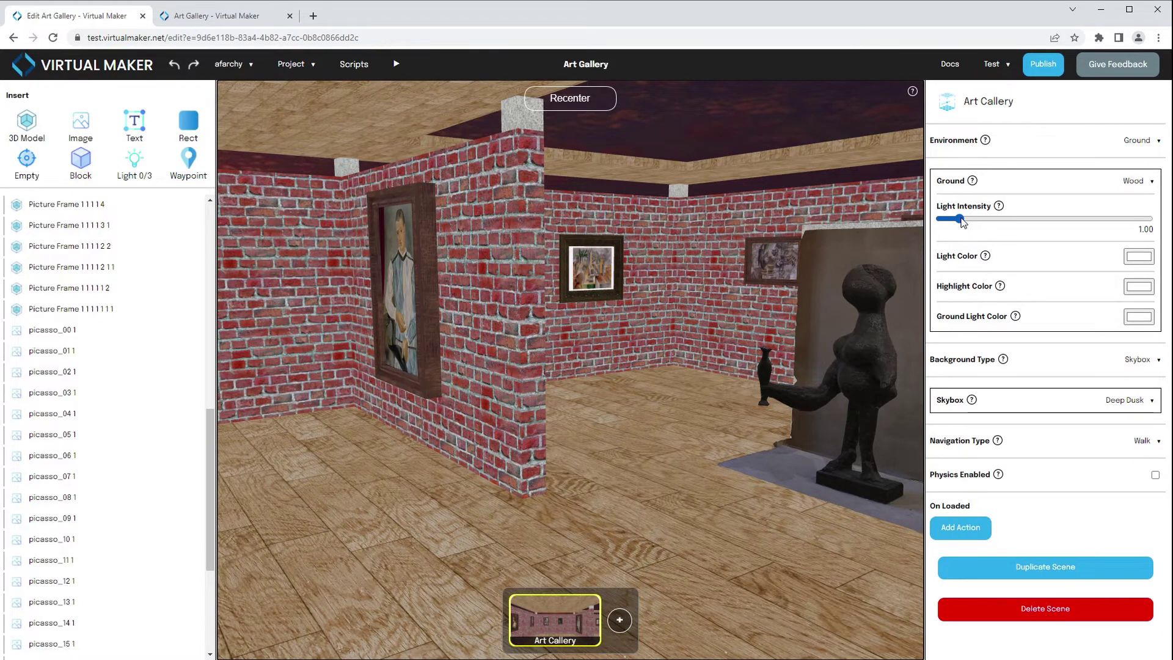
pyautogui.moveTo(962, 221); pyautogui.dragTo(958, 222)
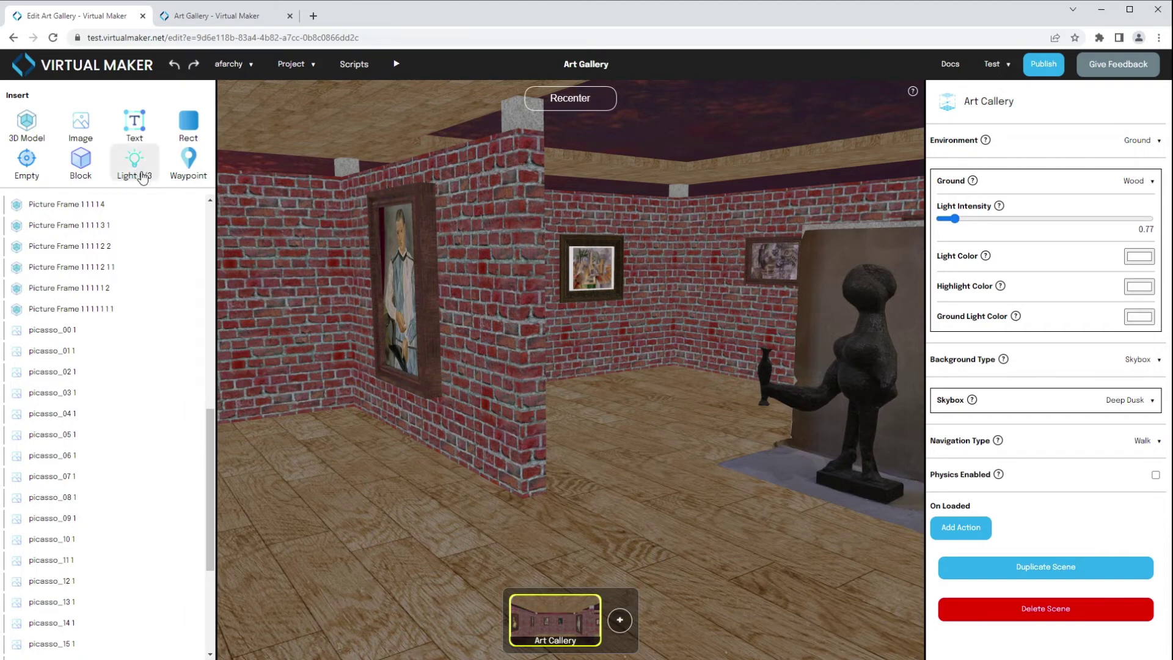
# Insert a point light in the middle of the room near X -0.21, Z 4.71, with a higher range and an intensity of about 2.61.
pyautogui.click(135, 165)
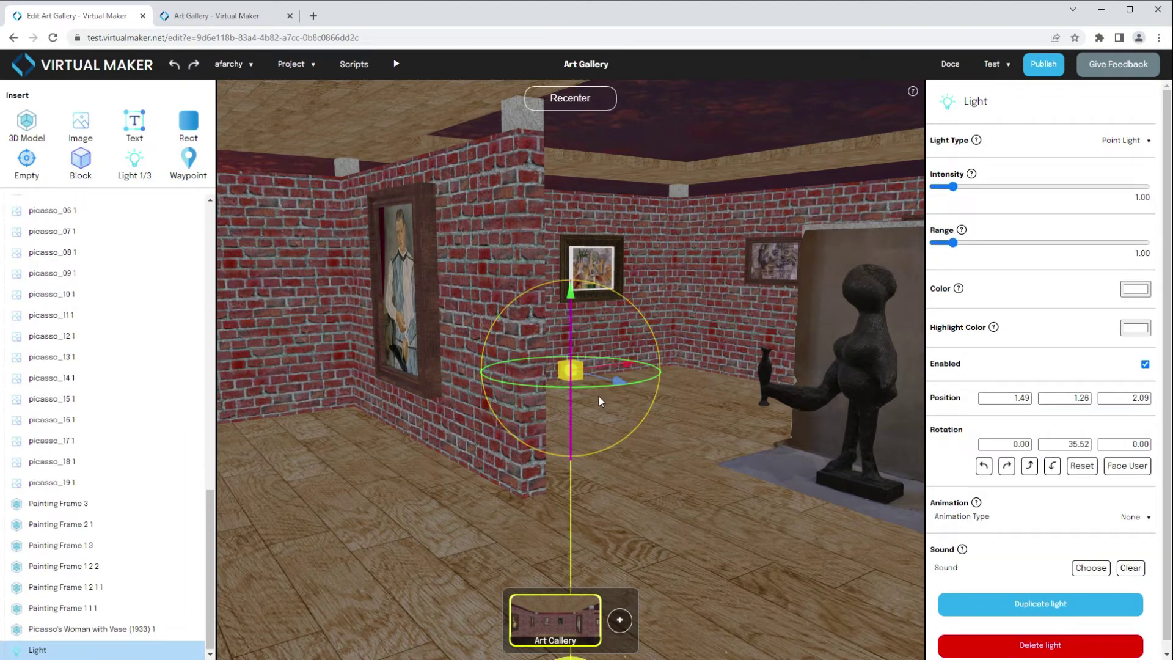
pyautogui.moveTo(599, 402); pyautogui.dragTo(401, 272)
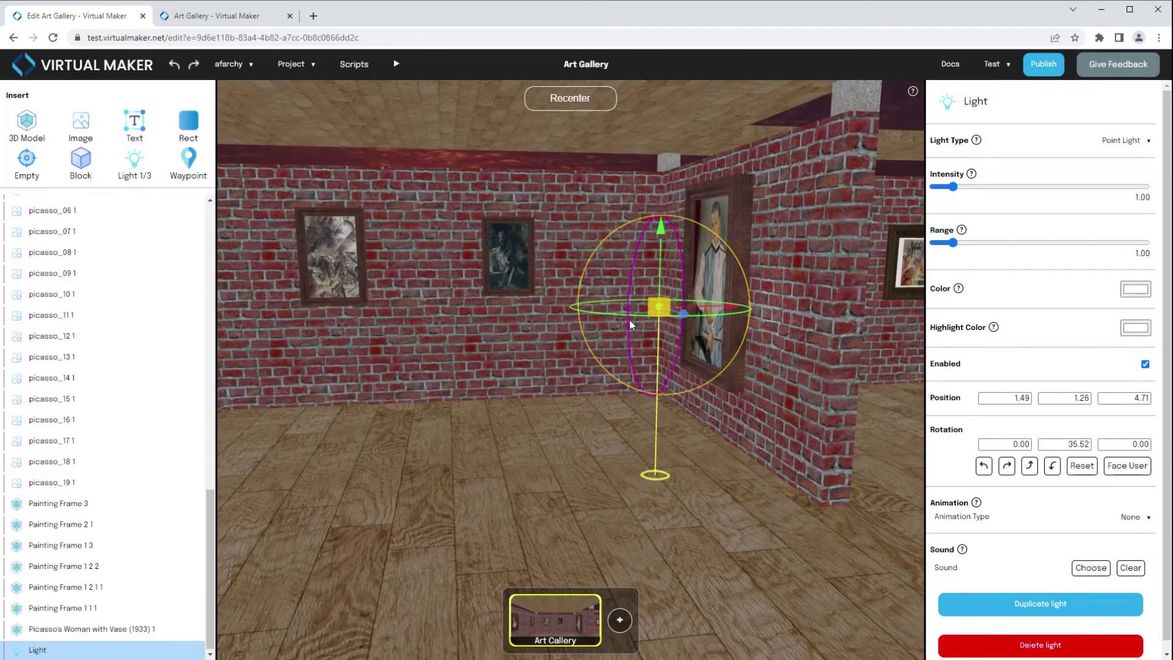
pyautogui.moveTo(660, 241); pyautogui.dragTo(411, 315)
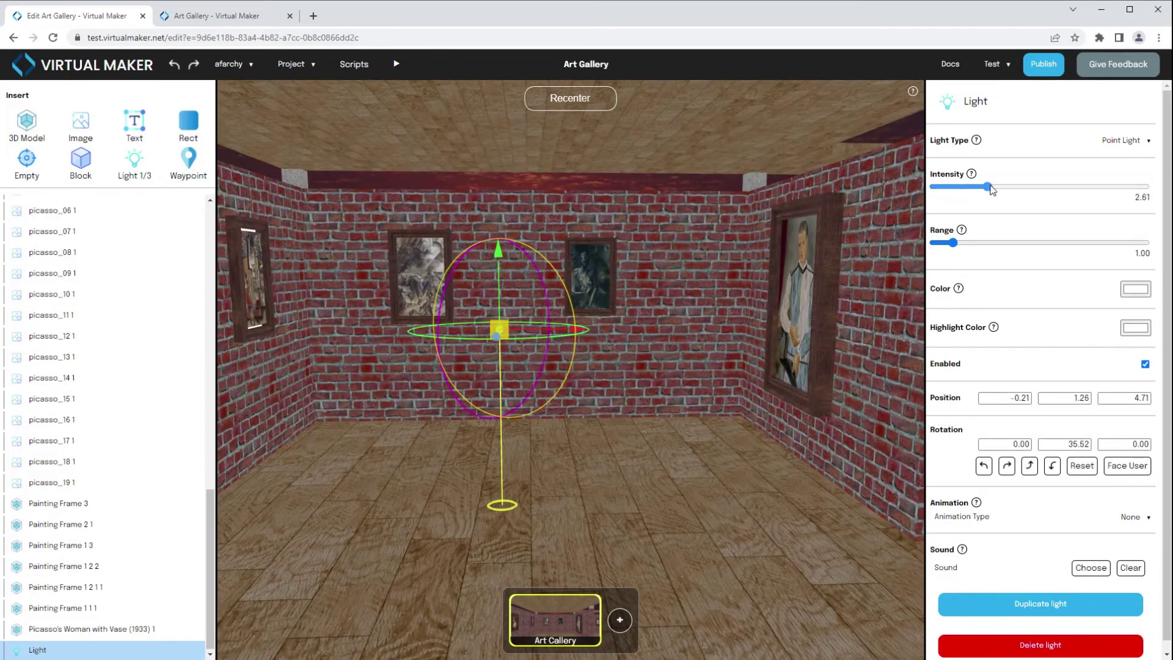
pyautogui.moveTo(953, 243); pyautogui.dragTo(1007, 247)
pyautogui.moveTo(499, 344); pyautogui.dragTo(501, 331)
# Insert a second point light in front of the statue with an intensity of 3.54 and a range of 5.67.
pyautogui.moveTo(662, 489)
pyautogui.mouseDown()
pyautogui.moveTo(840, 466)
pyautogui.moveTo(615, 497)
pyautogui.moveTo(263, 447)
pyautogui.mouseUp()
pyautogui.click(134, 158)
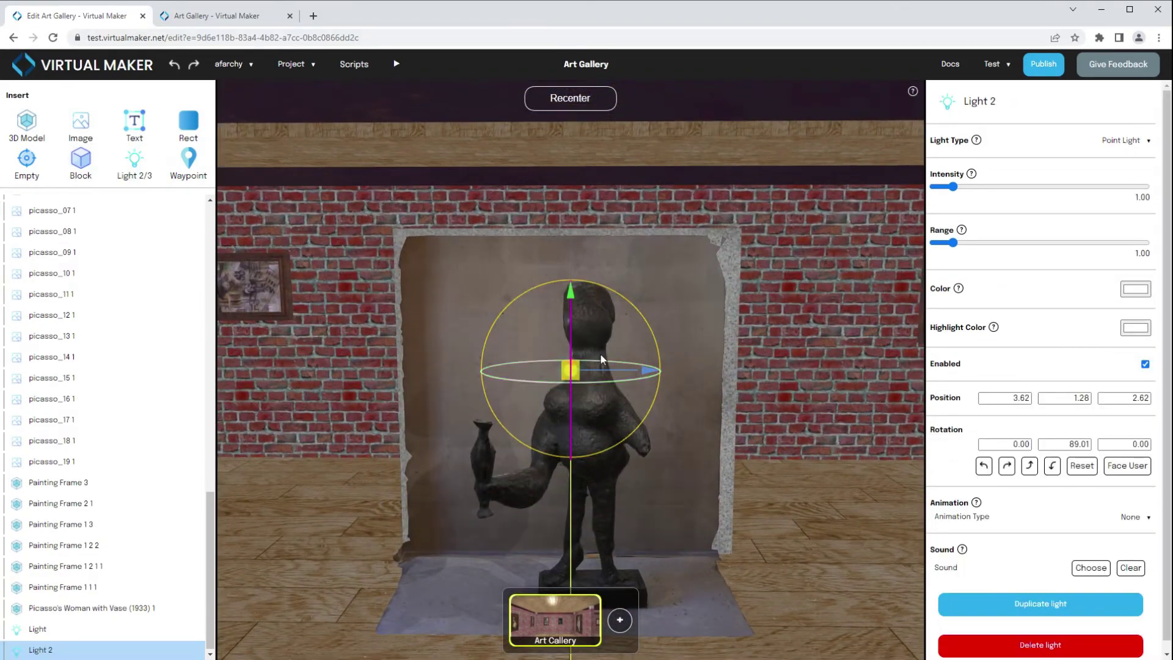
pyautogui.moveTo(952, 186); pyautogui.dragTo(1008, 187)
pyautogui.moveTo(953, 242); pyautogui.dragTo(1061, 245)
pyautogui.moveTo(686, 405)
pyautogui.mouseDown()
pyautogui.moveTo(583, 412)
pyautogui.moveTo(605, 411)
pyautogui.mouseUp()
pyautogui.moveTo(1060, 244); pyautogui.dragTo(1052, 244)
pyautogui.moveTo(455, 525)
pyautogui.mouseDown()
pyautogui.moveTo(340, 501)
pyautogui.moveTo(537, 488)
pyautogui.mouseUp()
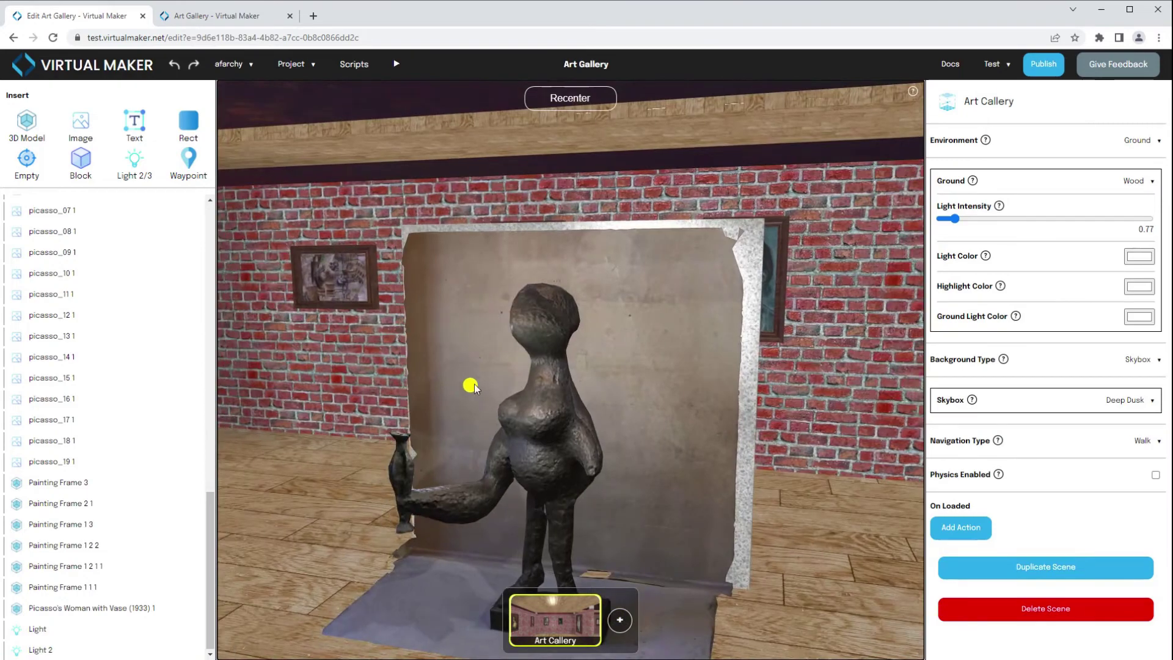
# Raise the point light in front of the statue to a Y position of about 2.14.
pyautogui.click(471, 385)
pyautogui.moveTo(470, 305)
pyautogui.mouseDown()
pyautogui.moveTo(464, 6)
pyautogui.moveTo(465, 73)
pyautogui.mouseUp()
pyautogui.moveTo(587, 174); pyautogui.dragTo(455, 155)
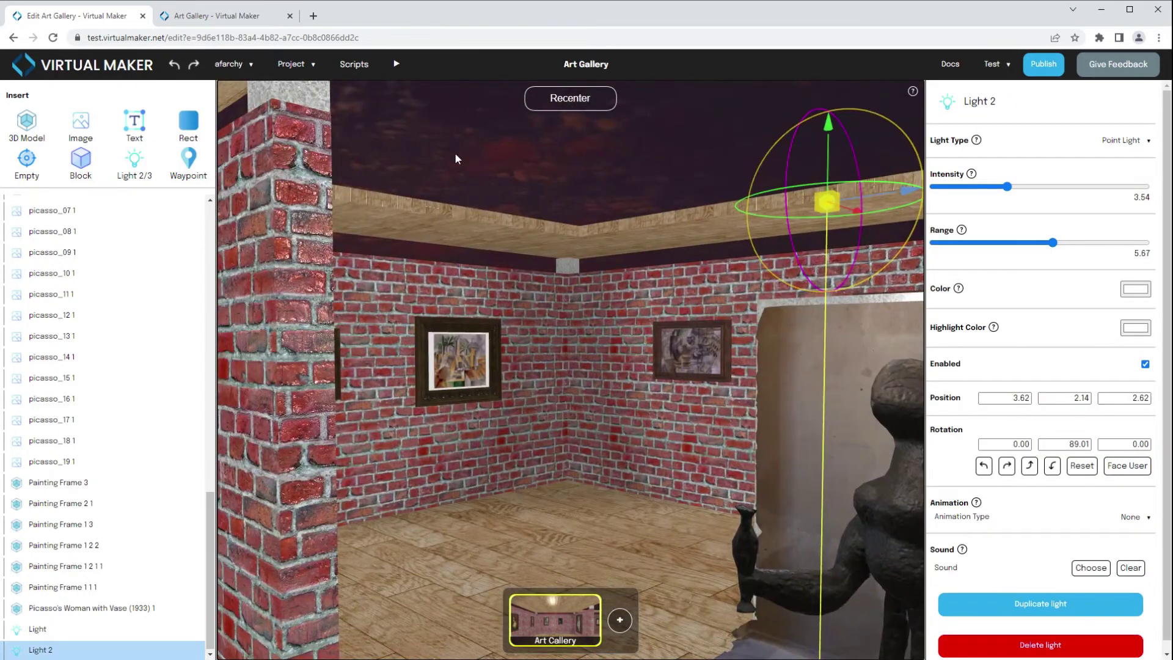
# Insert a waypoint in front of the dark painting on the end wall and lower it onto the floor.
pyautogui.click(557, 535)
pyautogui.moveTo(557, 535)
pyautogui.mouseDown()
pyautogui.moveTo(977, 577)
pyautogui.moveTo(765, 573)
pyautogui.moveTo(395, 598)
pyautogui.moveTo(353, 567)
pyautogui.mouseUp()
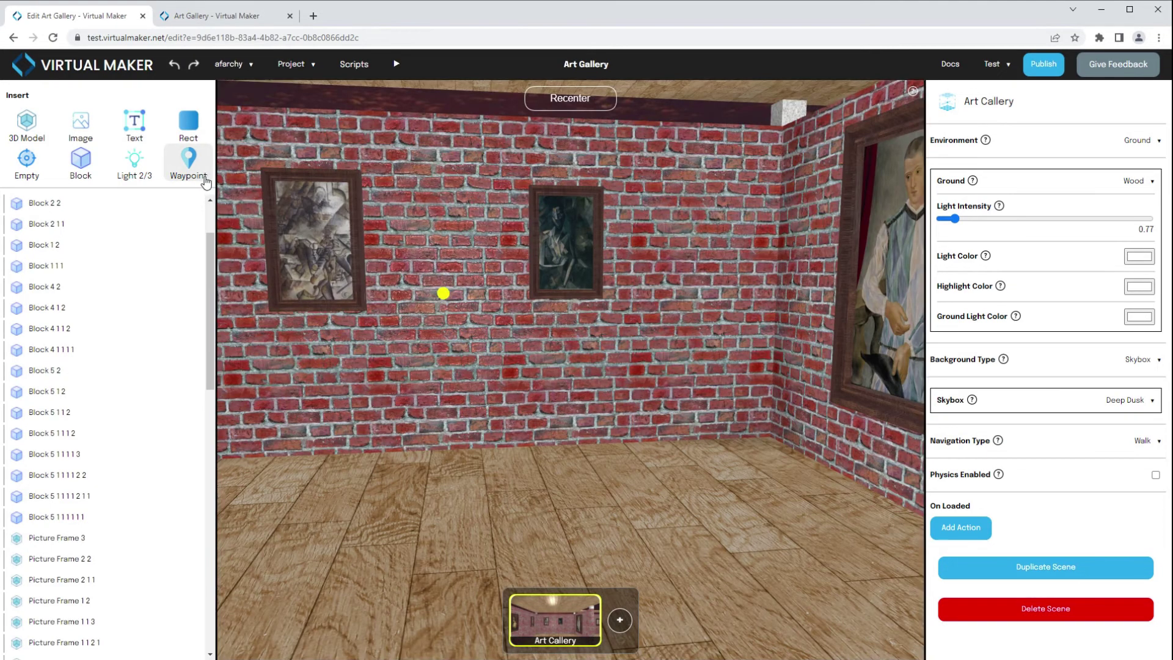
pyautogui.click(188, 160)
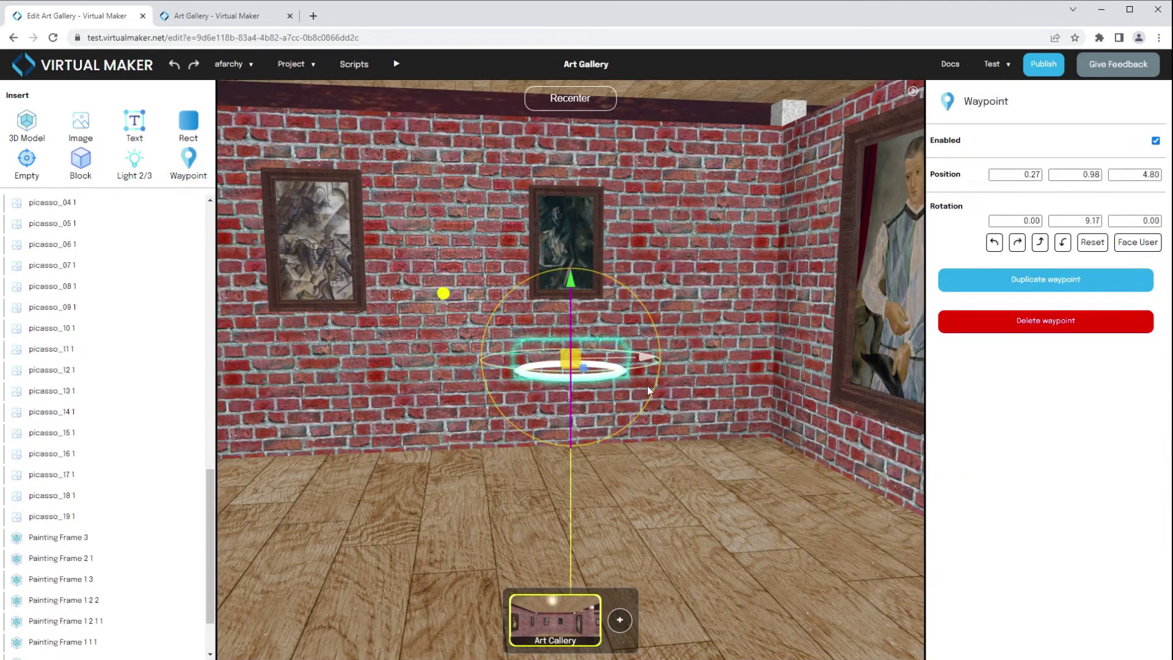
pyautogui.moveTo(685, 426); pyautogui.dragTo(678, 476)
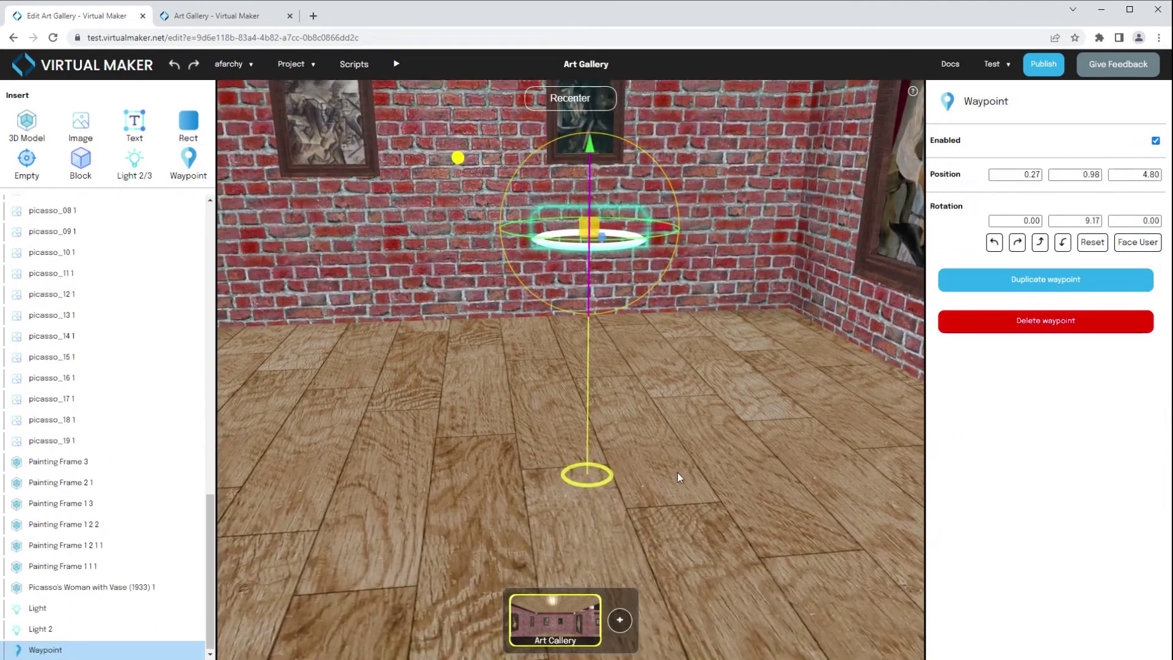
pyautogui.click(608, 481)
pyautogui.moveTo(588, 464); pyautogui.dragTo(644, 406)
# Duplicate the floor waypoint twice, placing one copy near X -1.05, Z 5.57 and the other farther along the long wall.
pyautogui.click(985, 278)
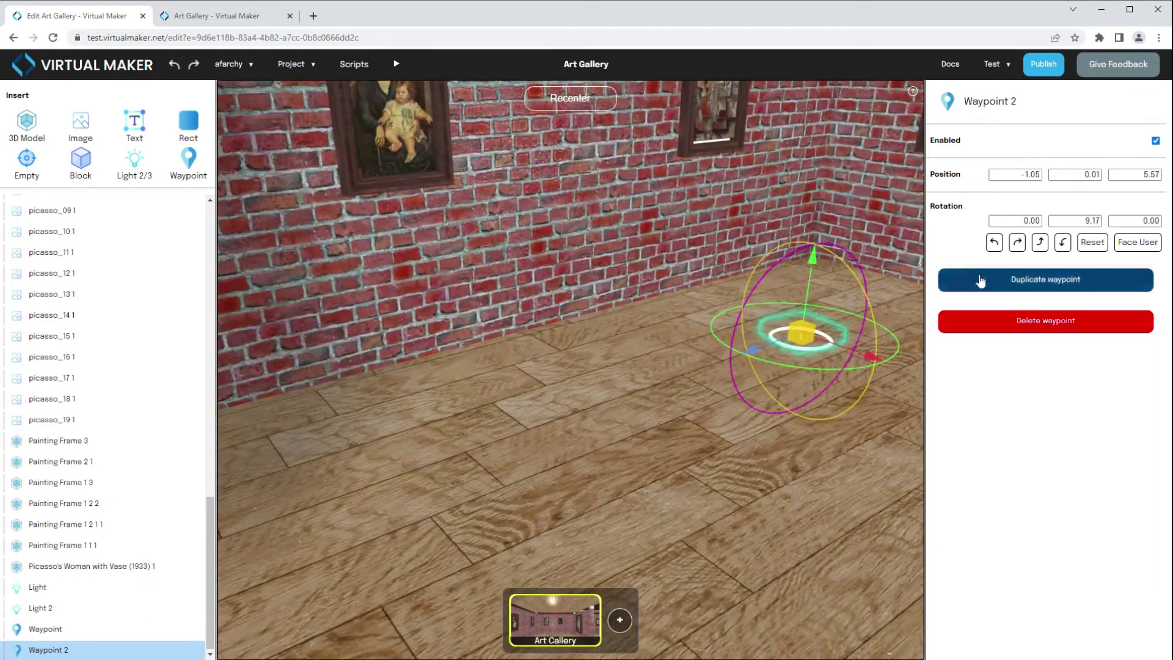
pyautogui.click(980, 281)
pyautogui.moveTo(799, 333); pyautogui.dragTo(497, 444)
pyautogui.moveTo(428, 415); pyautogui.dragTo(620, 413)
pyautogui.moveTo(649, 493); pyautogui.dragTo(247, 492)
# Duplicate the waypoint along the long wall to about X -1.04, Z 1.34, in front of the white-costumed figure painting.
pyautogui.hotkey('ctrl', 'd')
pyautogui.moveTo(501, 464); pyautogui.dragTo(693, 473)
pyautogui.moveTo(411, 489); pyautogui.dragTo(445, 489)
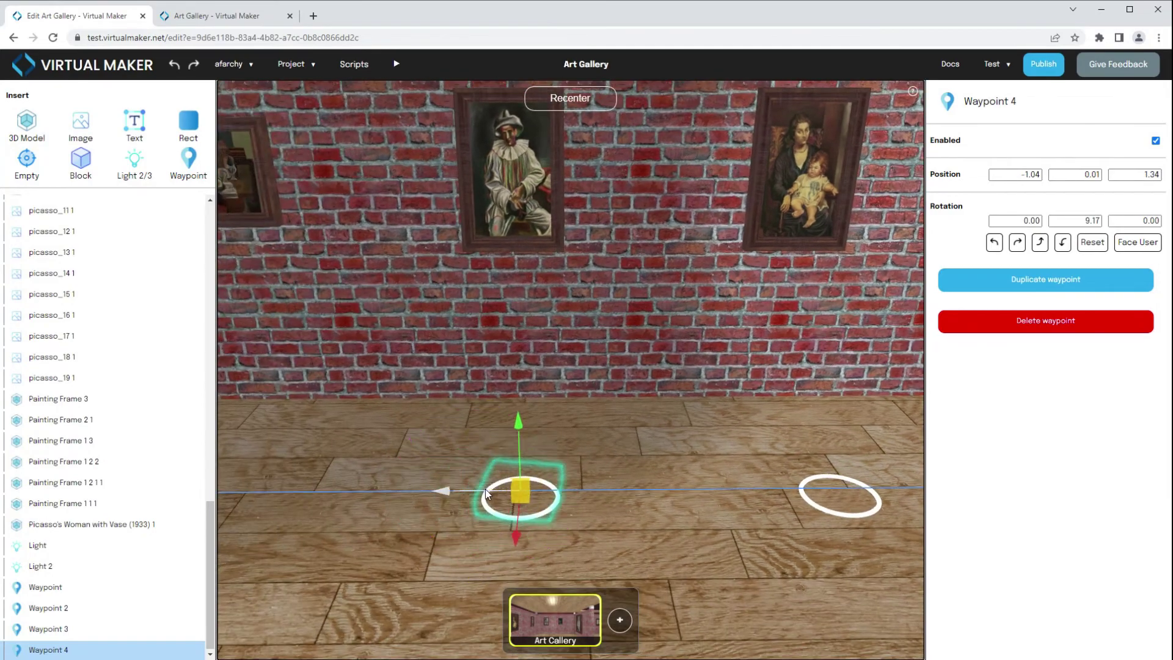
pyautogui.moveTo(519, 445); pyautogui.dragTo(616, 446)
# Duplicate the waypoint for the opposite end wall, placing copies near X -0.74, Z -0.46 and X 0.66, Z -0.46.
pyautogui.hotkey('ctrl', 'd')
pyautogui.moveTo(546, 498); pyautogui.dragTo(223, 492)
pyautogui.moveTo(532, 466); pyautogui.dragTo(524, 477)
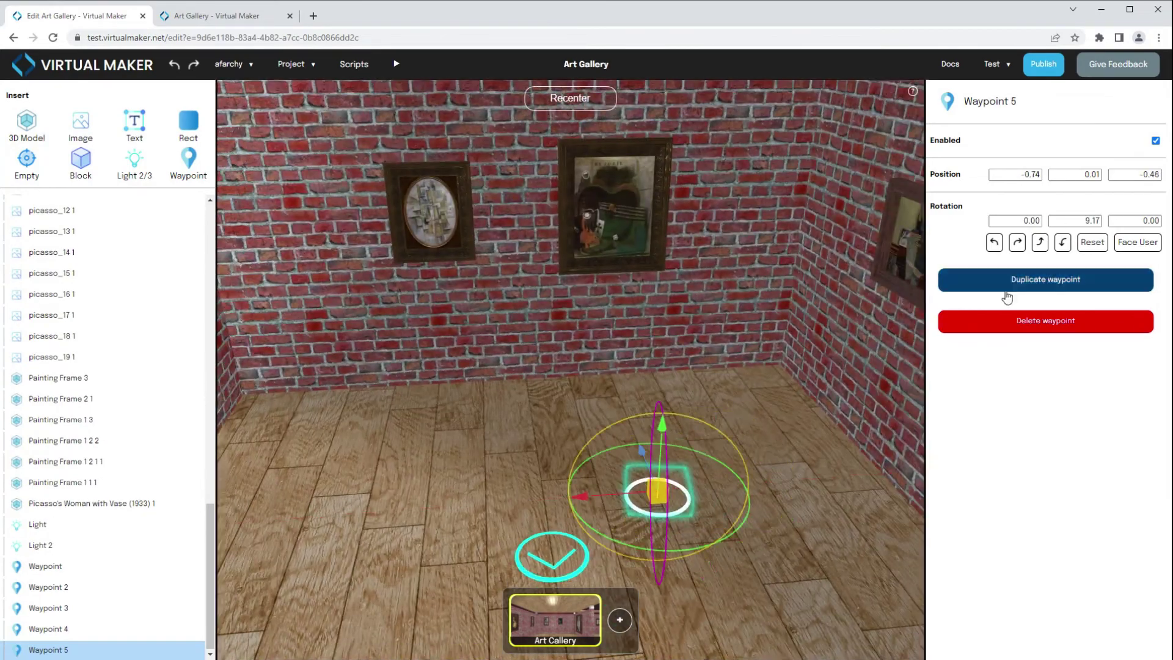
pyautogui.click(1006, 280)
pyautogui.click(1006, 280)
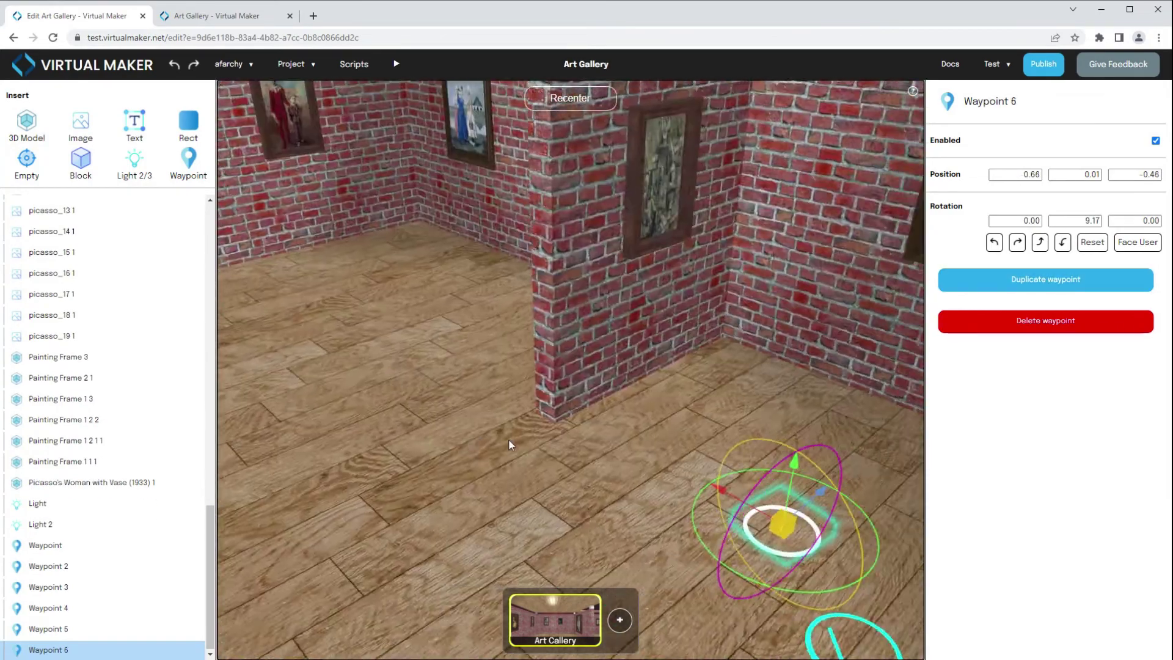
# Place two waypoint copies on the adjoining room's floor, in front of the women painting and the landscape painting beside it.
pyautogui.moveTo(861, 623); pyautogui.dragTo(656, 219)
pyautogui.moveTo(742, 275); pyautogui.dragTo(550, 366)
pyautogui.click(522, 414)
pyautogui.moveTo(522, 414); pyautogui.dragTo(539, 413)
pyautogui.moveTo(607, 490); pyautogui.dragTo(428, 479)
pyautogui.click(408, 432)
pyautogui.click(1002, 280)
pyautogui.moveTo(410, 433); pyautogui.dragTo(681, 490)
pyautogui.moveTo(763, 488); pyautogui.dragTo(677, 493)
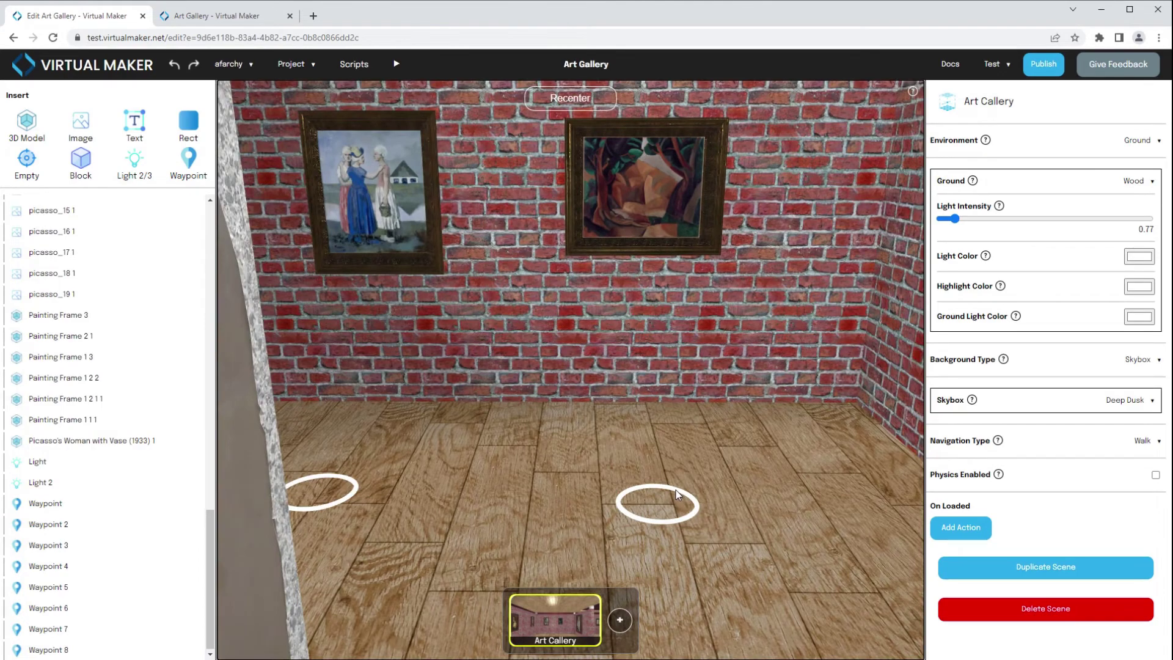
# Duplicate the landscape painting's waypoint and place the copy on the floor beside the statue near X 3.19, Z 2.62.
pyautogui.click(663, 496)
pyautogui.click(790, 459)
pyautogui.moveTo(790, 459)
pyautogui.mouseDown()
pyautogui.moveTo(458, 529)
pyautogui.moveTo(733, 427)
pyautogui.moveTo(794, 391)
pyautogui.mouseUp()
pyautogui.click(796, 345)
pyautogui.click(1002, 280)
pyautogui.moveTo(903, 197); pyautogui.dragTo(314, 550)
pyautogui.moveTo(366, 519); pyautogui.dragTo(481, 481)
# Duplicate the statue's waypoint twice more and spread the copies across the rest of the floor in that room.
pyautogui.hotkey('ctrl', 'd')
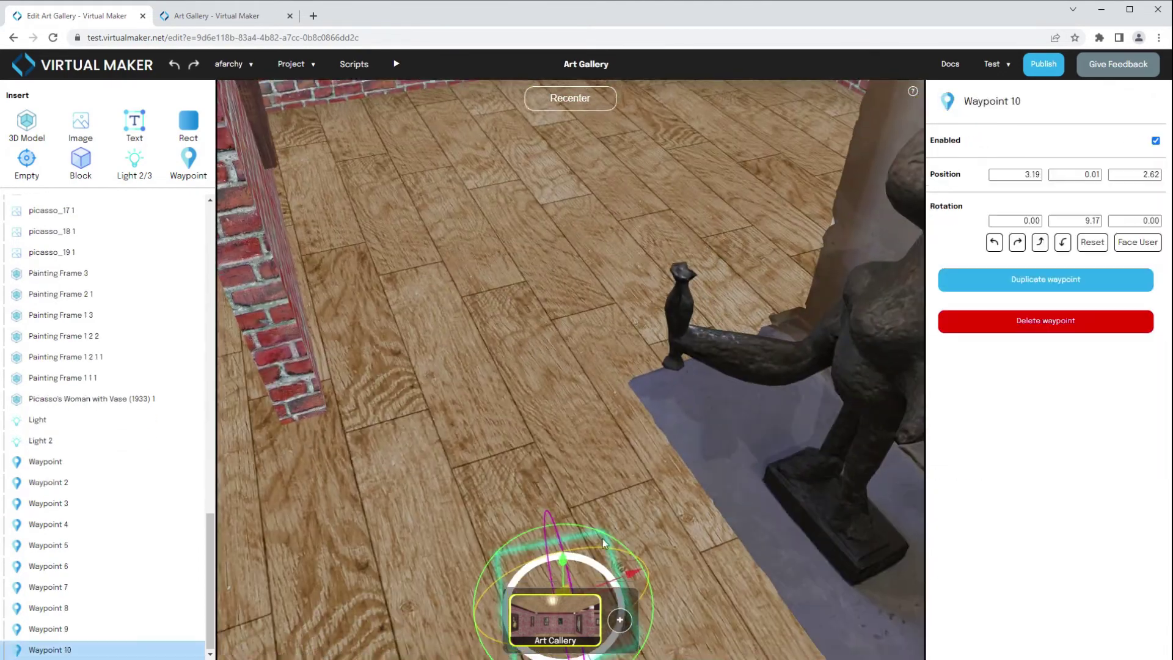
pyautogui.moveTo(602, 543); pyautogui.dragTo(663, 433, button='right')
pyautogui.moveTo(622, 494); pyautogui.dragTo(539, 138)
pyautogui.moveTo(613, 262); pyautogui.dragTo(617, 153)
pyautogui.moveTo(680, 466); pyautogui.dragTo(733, 415)
pyautogui.moveTo(843, 471); pyautogui.dragTo(642, 419)
pyautogui.moveTo(570, 366)
pyautogui.mouseDown()
pyautogui.moveTo(595, 375)
pyautogui.moveTo(581, 365)
pyautogui.mouseUp()
pyautogui.hotkey('ctrl', 'd')
pyautogui.moveTo(643, 397); pyautogui.dragTo(905, 491)
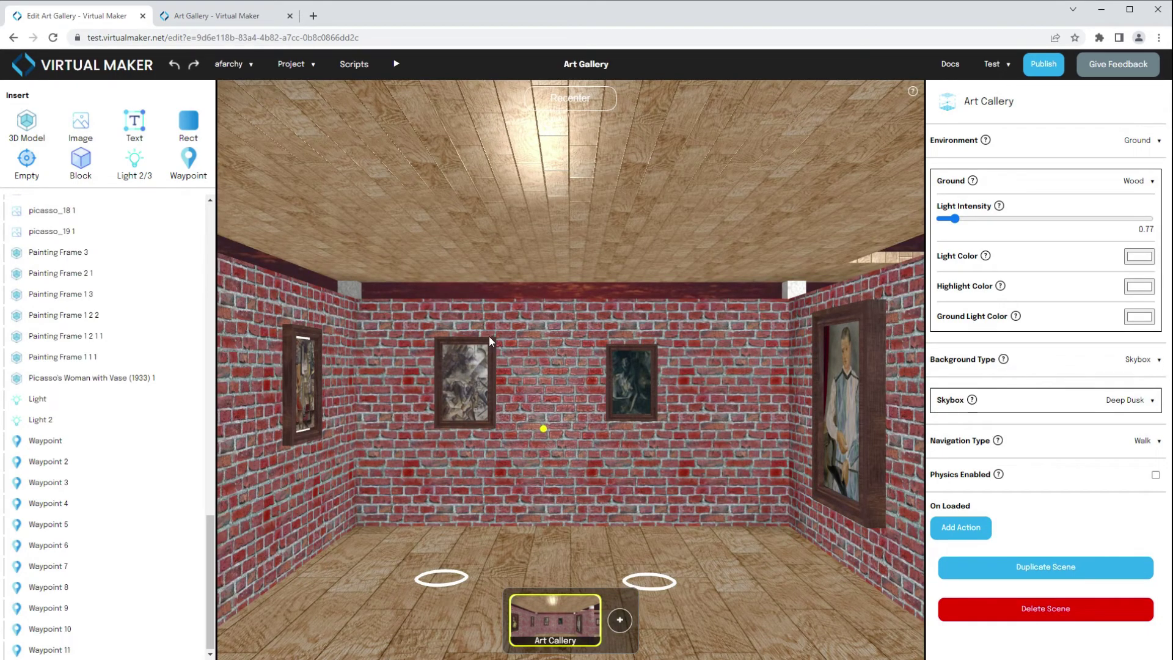
# Publish the Art Gallery project and use the share option on its published page.
pyautogui.click(1045, 67)
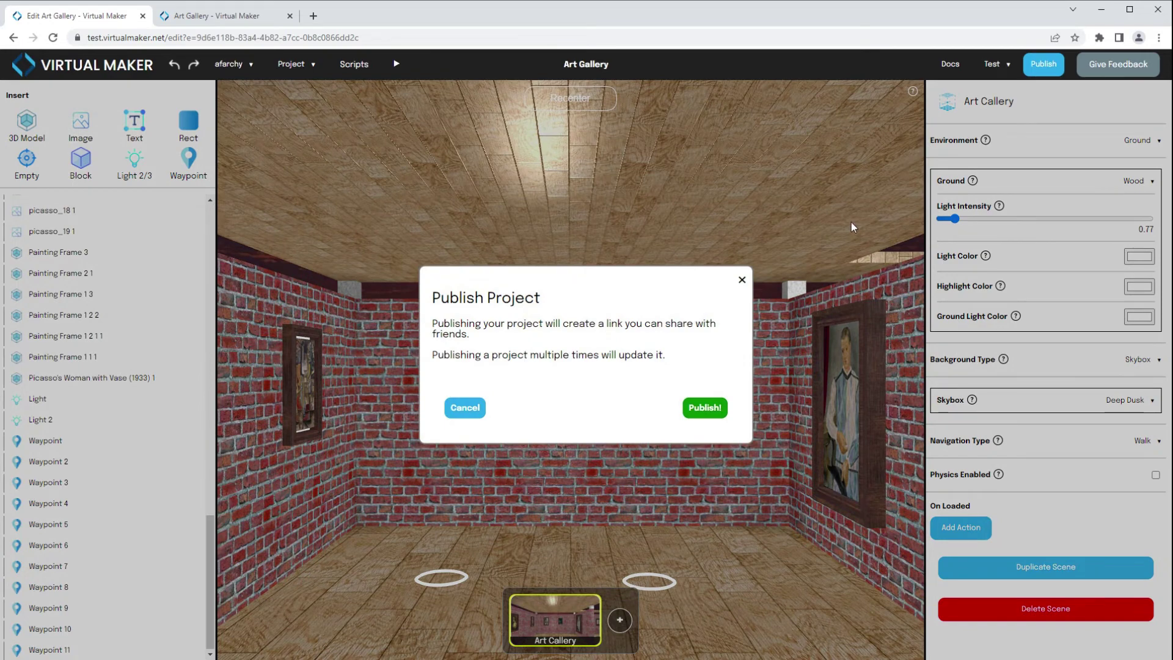
pyautogui.click(709, 408)
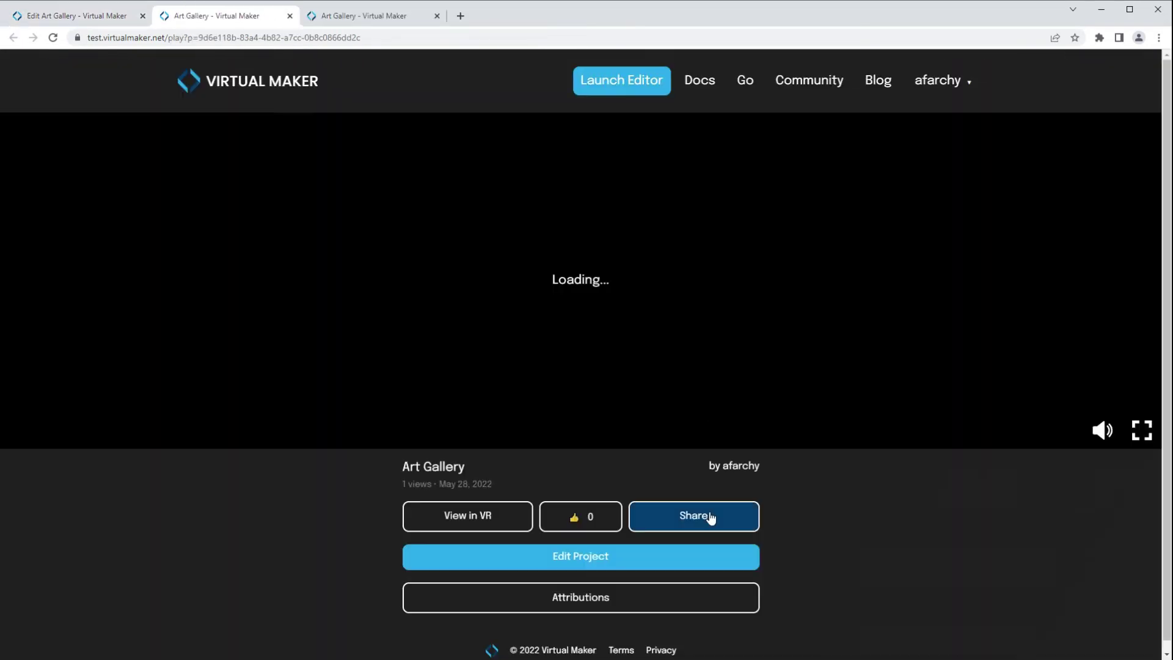
pyautogui.click(705, 516)
pyautogui.click(662, 378)
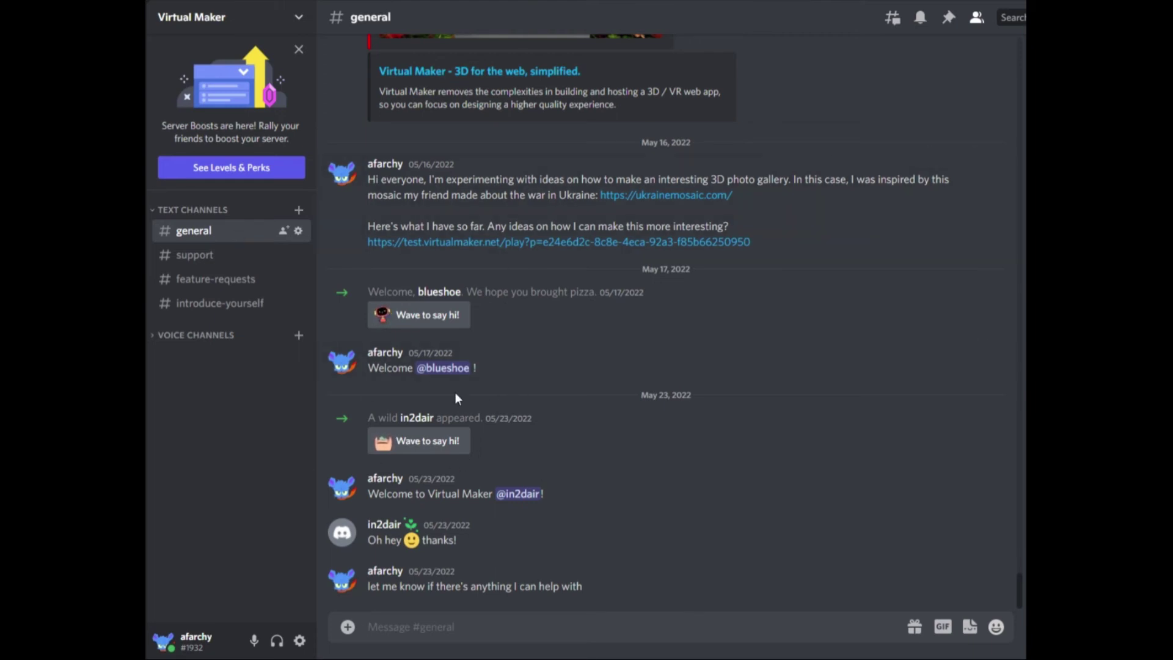
# Switch to the Virtual Maker server in Discord and view the support channel.
pyautogui.click(223, 268)
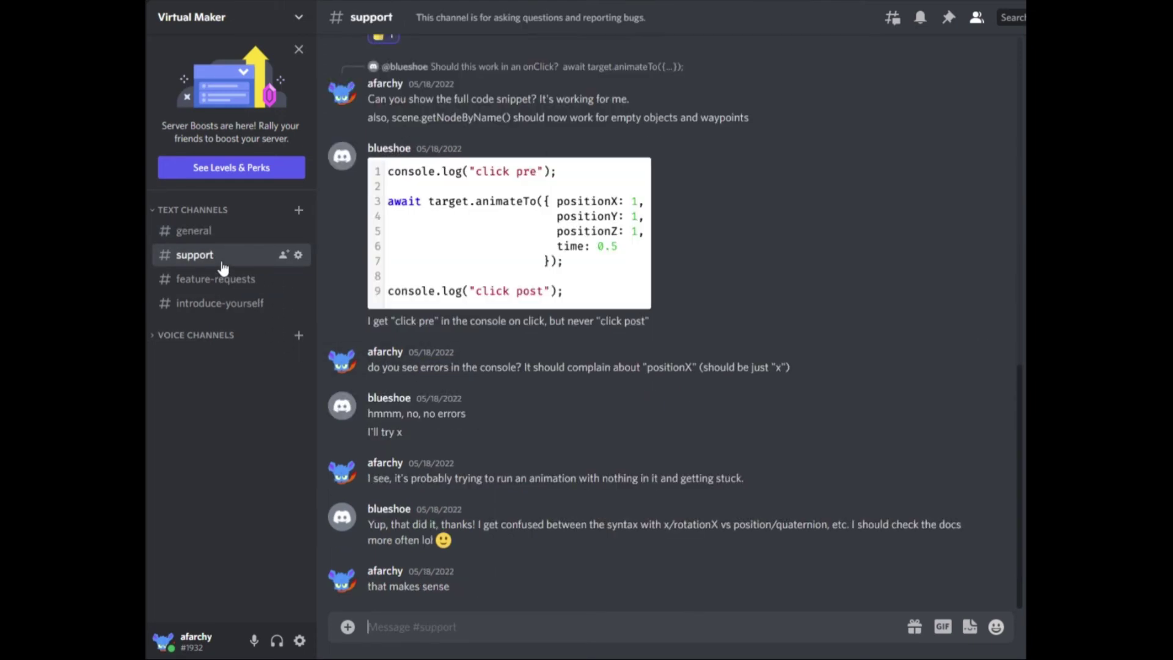